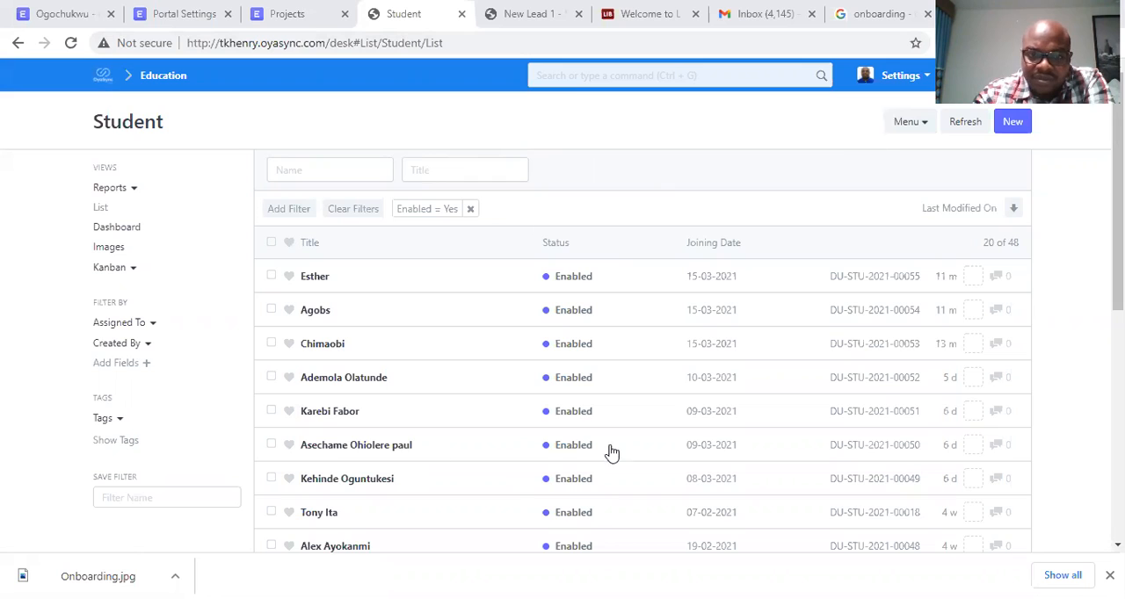
Open the public website view from the user settings menu.
{"action": "left_click", "coordinate": [905, 78]}
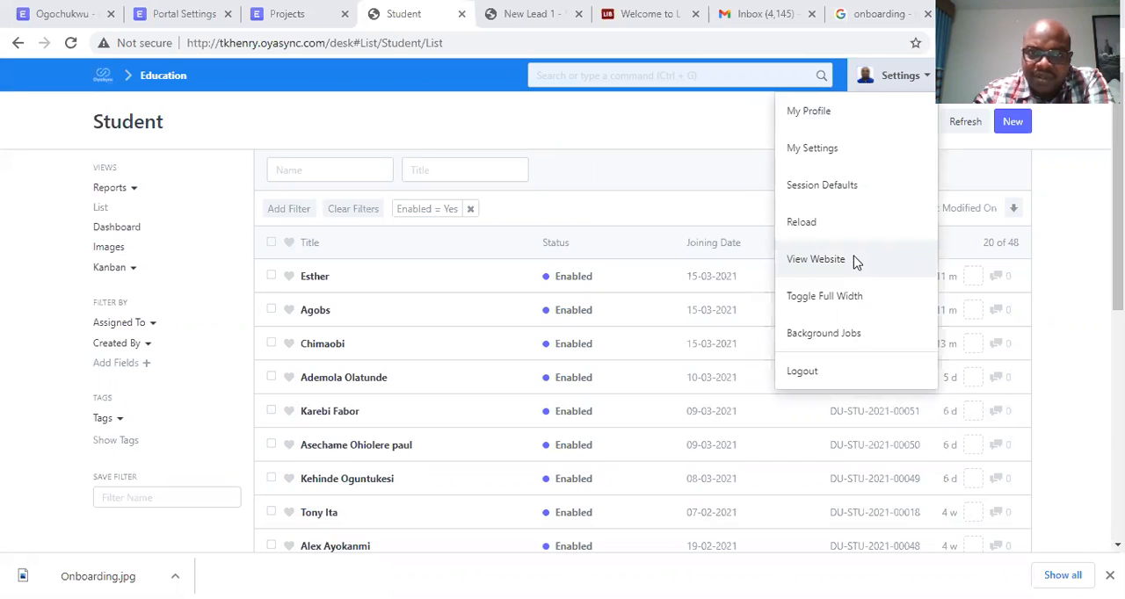
{"action": "left_click", "coordinate": [817, 259]}
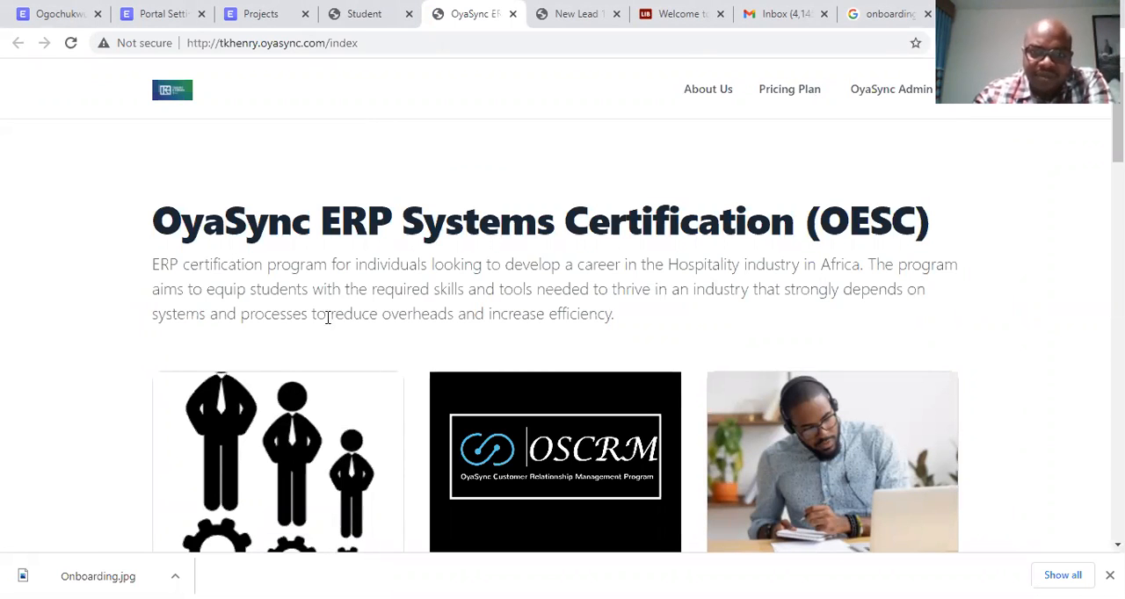
Browse the list of enrolled programs on the website home page.
{"action": "scroll", "coordinate": [328, 317], "scroll_direction": "down", "scroll_amount": 4}
{"action": "scroll", "coordinate": [328, 325], "scroll_direction": "down", "scroll_amount": 6}
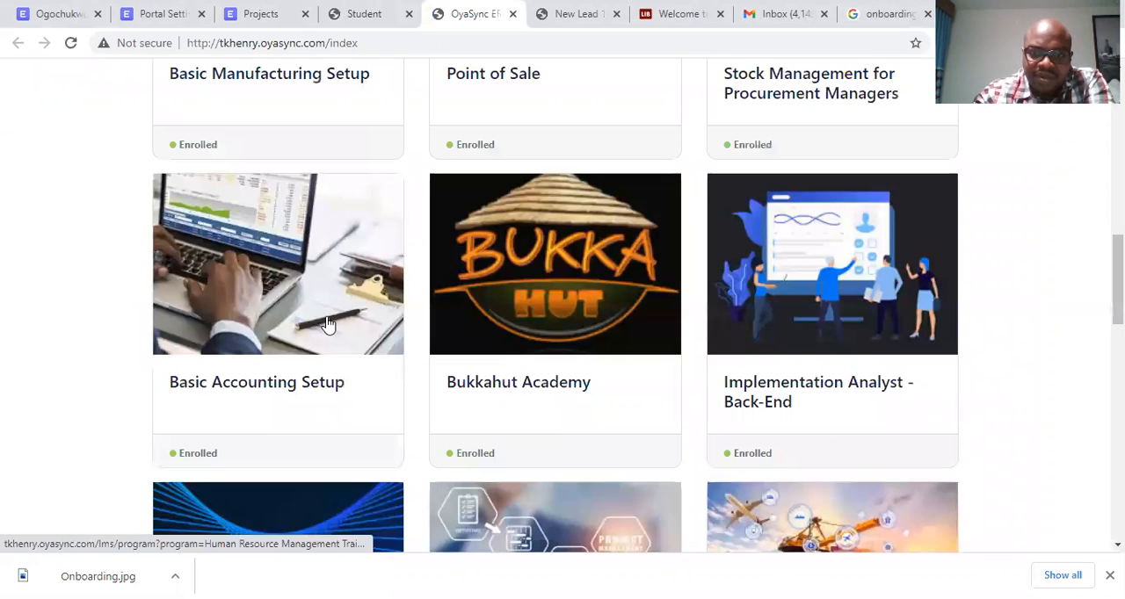
{"action": "scroll", "coordinate": [328, 324], "scroll_direction": "up", "scroll_amount": 1}
{"action": "scroll", "coordinate": [328, 324], "scroll_direction": "down", "scroll_amount": 5}
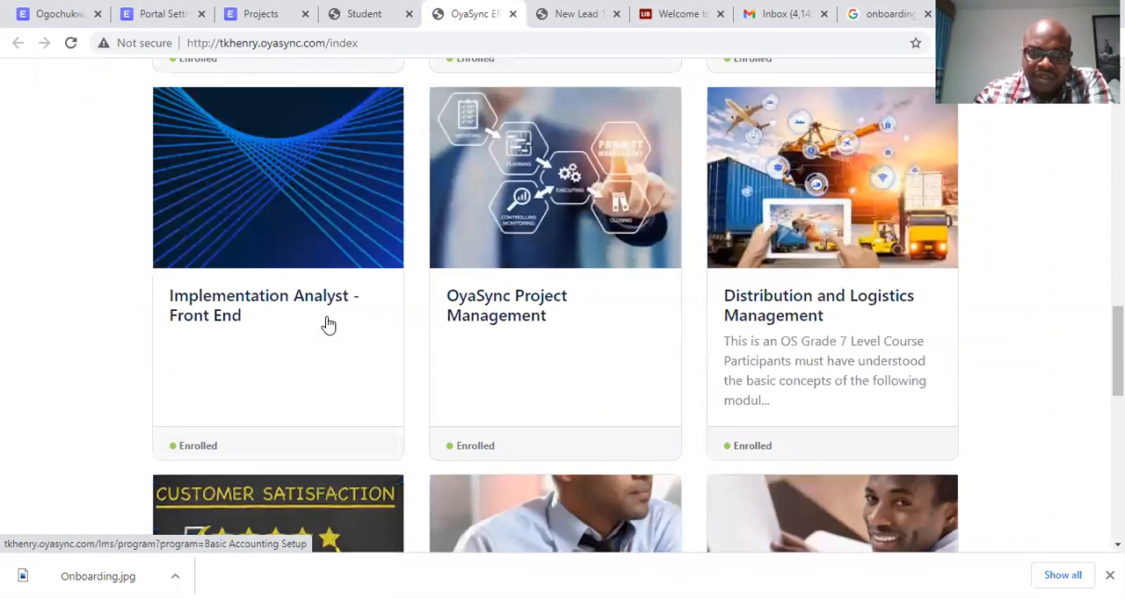
{"action": "scroll", "coordinate": [328, 325], "scroll_direction": "down", "scroll_amount": 6}
{"action": "scroll", "coordinate": [328, 326], "scroll_direction": "up", "scroll_amount": 1}
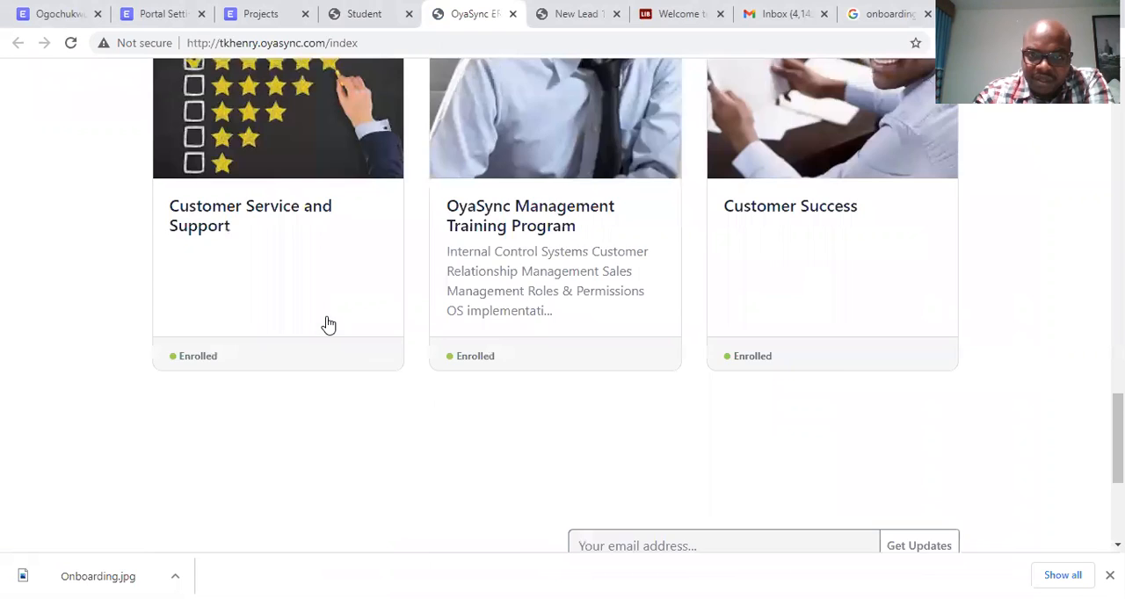
{"action": "scroll", "coordinate": [328, 324], "scroll_direction": "up", "scroll_amount": 3}
{"action": "scroll", "coordinate": [328, 324], "scroll_direction": "up", "scroll_amount": 1}
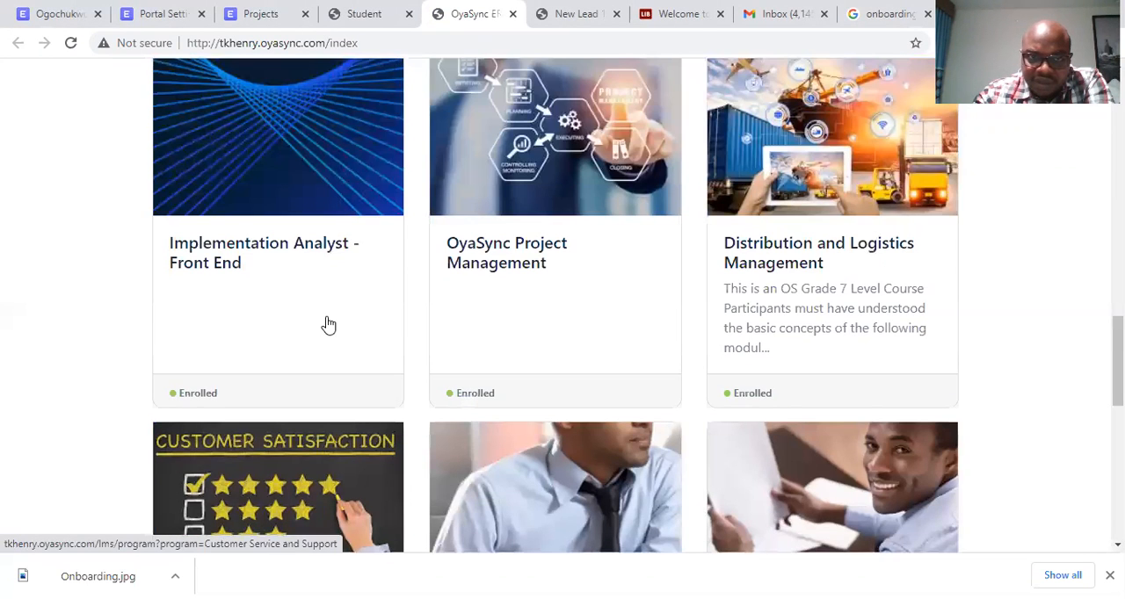
{"action": "scroll", "coordinate": [328, 325], "scroll_direction": "up", "scroll_amount": 4}
{"action": "scroll", "coordinate": [328, 324], "scroll_direction": "up", "scroll_amount": 2}
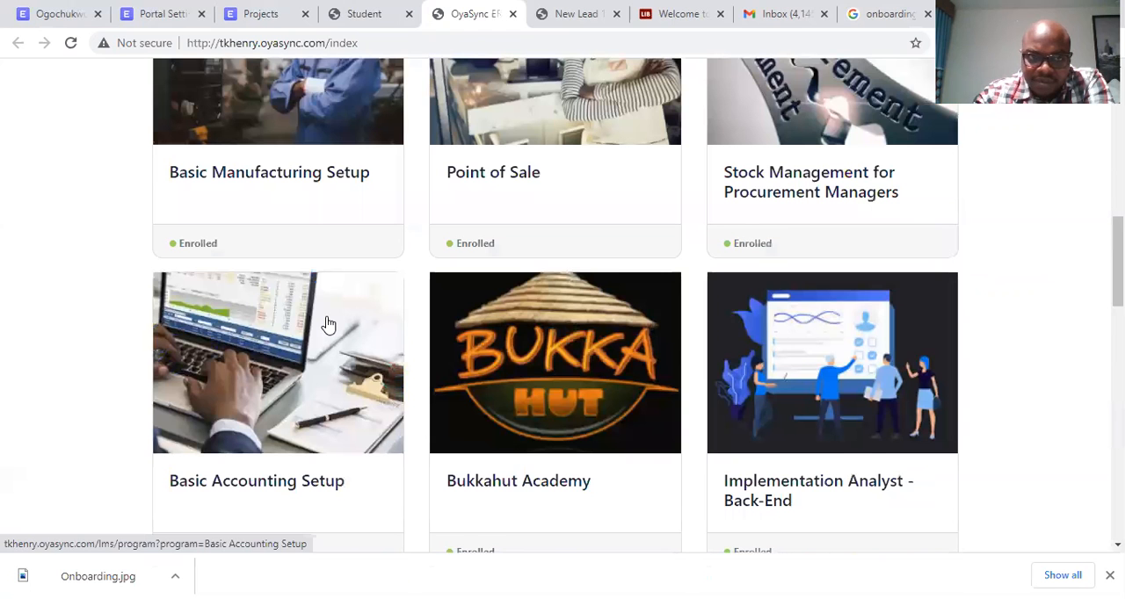
{"action": "scroll", "coordinate": [328, 324], "scroll_direction": "up", "scroll_amount": 3}
{"action": "scroll", "coordinate": [306, 268], "scroll_direction": "up", "scroll_amount": 3}
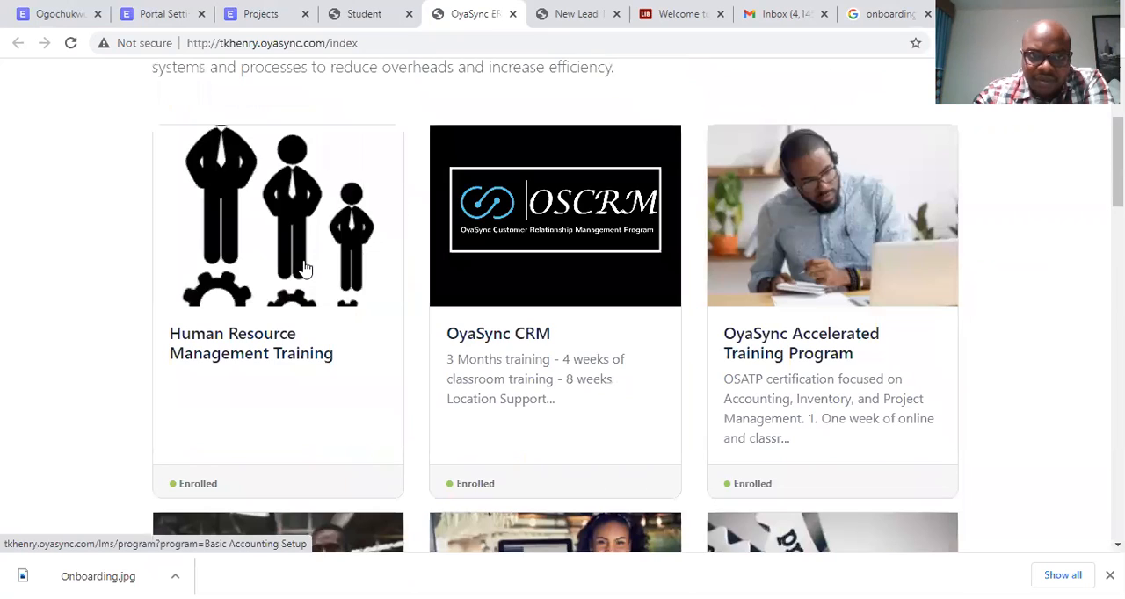
Open the Human Resource Management Training program and its Employee Onboarding course.
{"action": "left_click", "coordinate": [305, 268]}
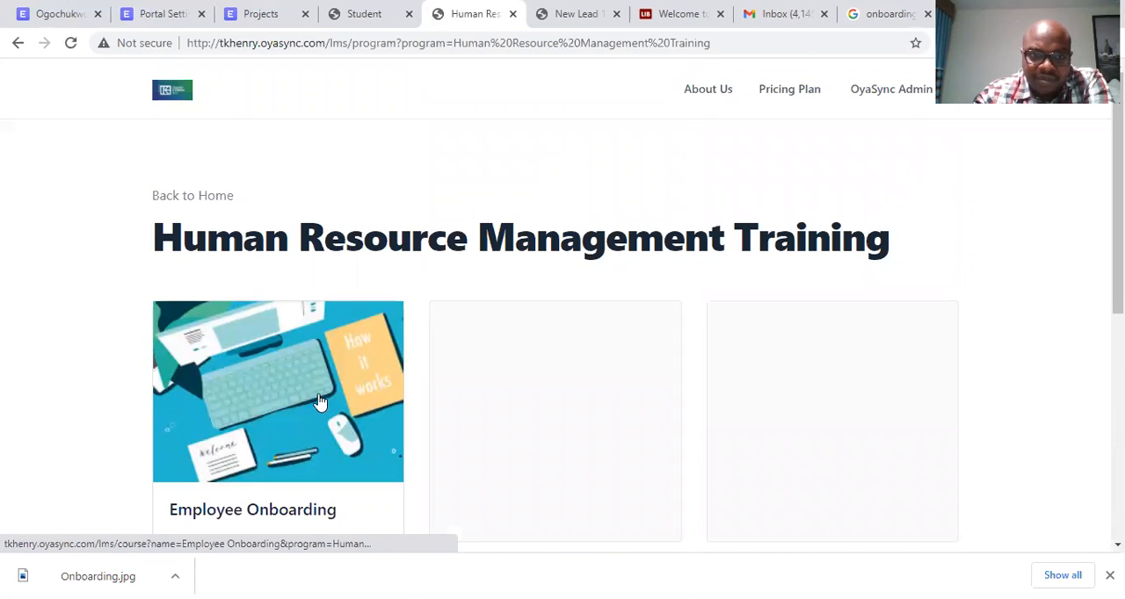
{"action": "left_click", "coordinate": [321, 401]}
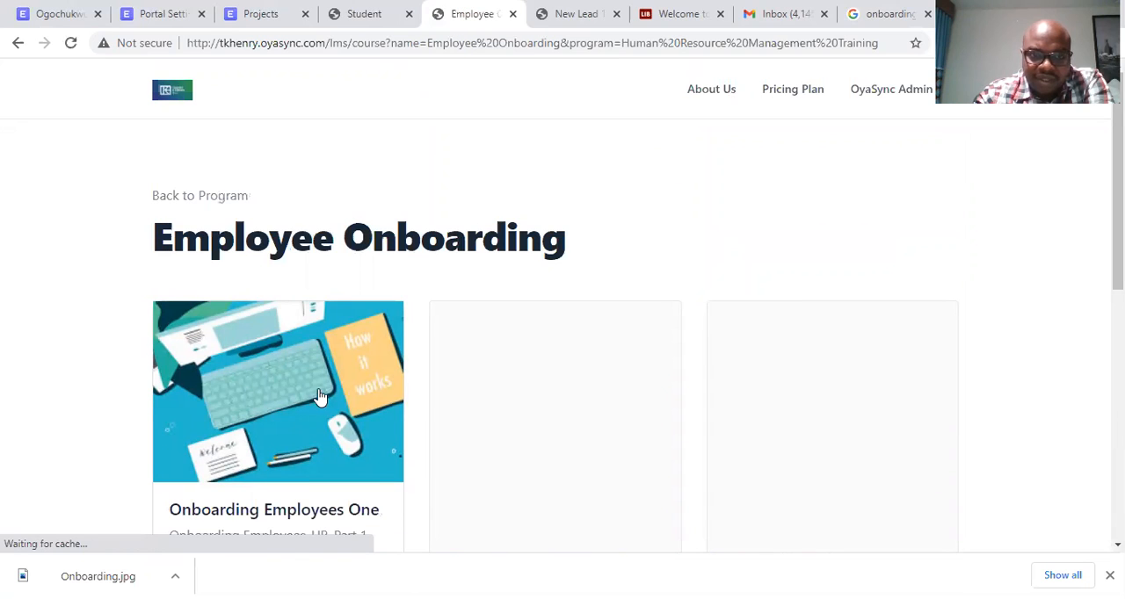
Open the Onboarding Employees One topic from the course page.
{"action": "scroll", "coordinate": [318, 378], "scroll_direction": "down", "scroll_amount": 1}
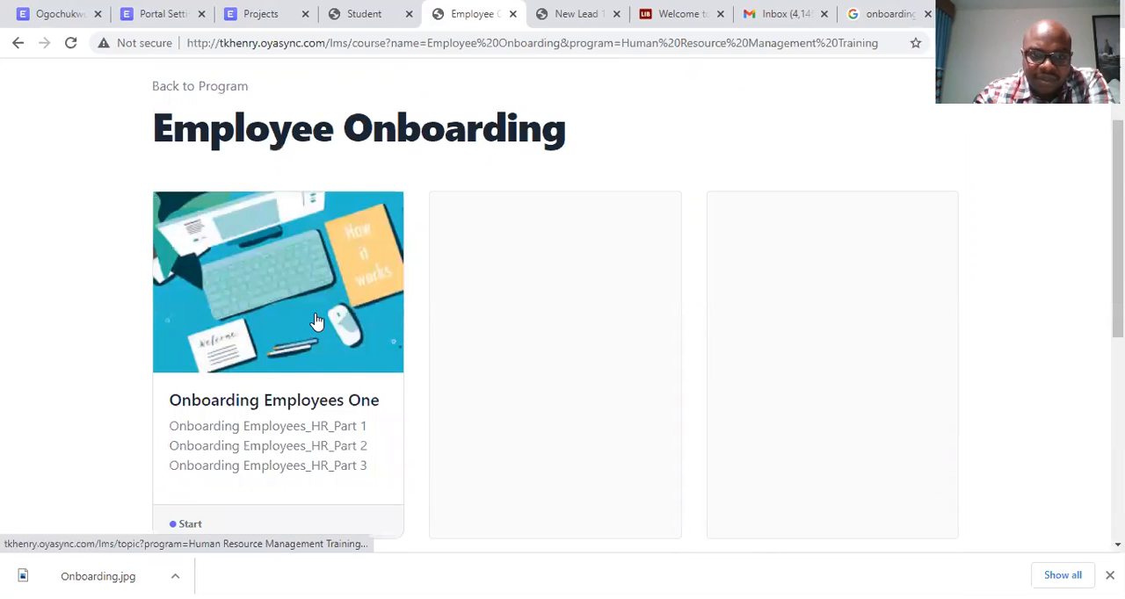
{"action": "scroll", "coordinate": [316, 323], "scroll_direction": "down", "scroll_amount": 1}
{"action": "scroll", "coordinate": [264, 371], "scroll_direction": "down", "scroll_amount": 1}
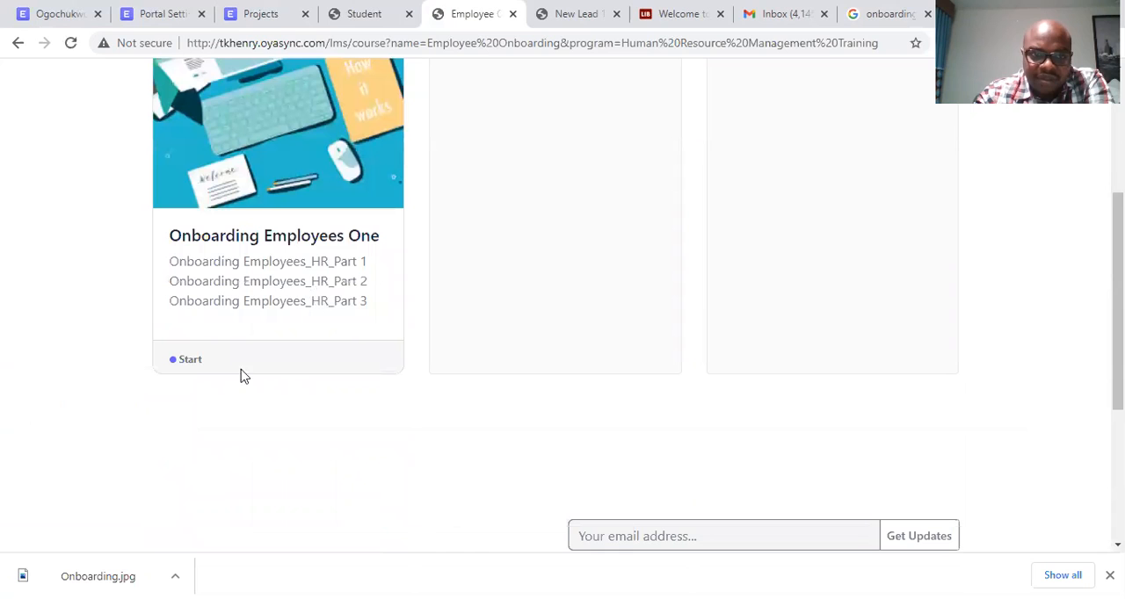
{"action": "left_click", "coordinate": [311, 149]}
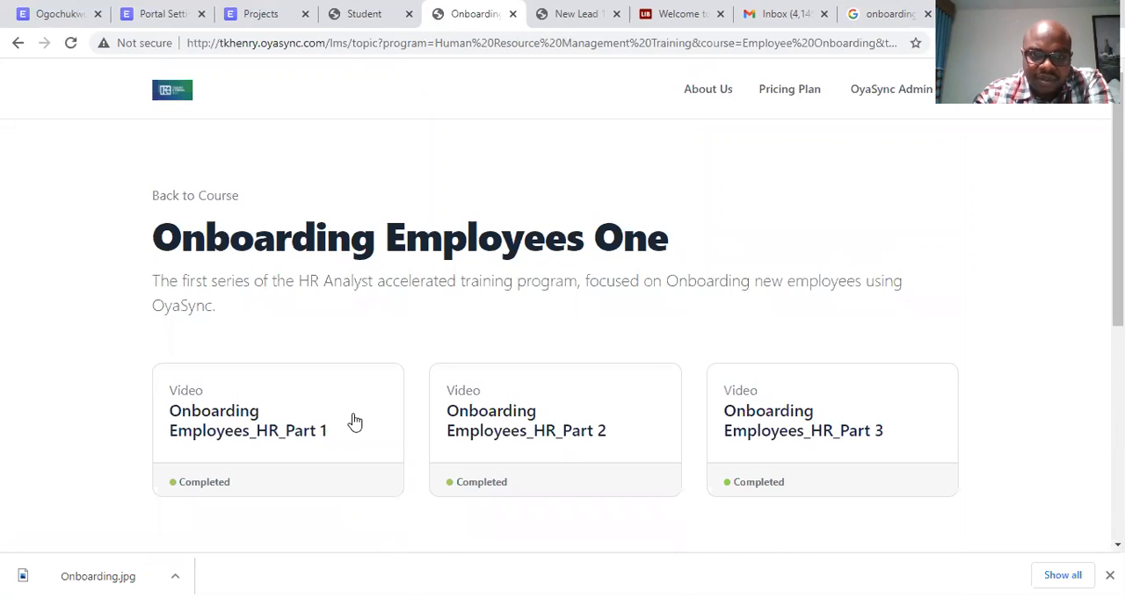
Open the Onboarding Employees_HR_Part 1 video and start playing it.
{"action": "scroll", "coordinate": [355, 422], "scroll_direction": "down", "scroll_amount": 1}
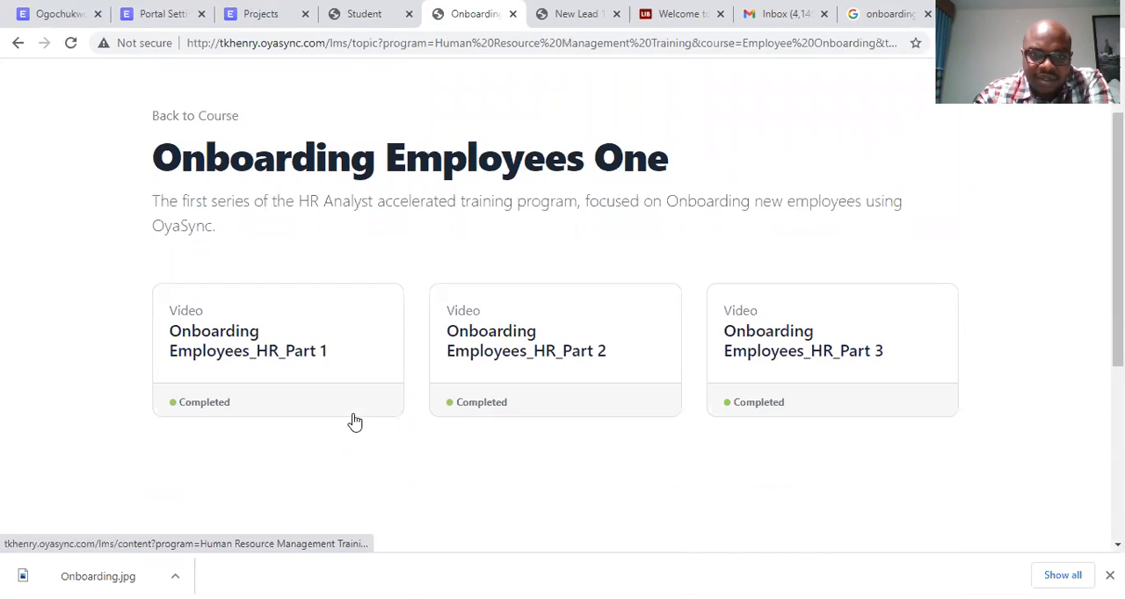
{"action": "left_click", "coordinate": [291, 347]}
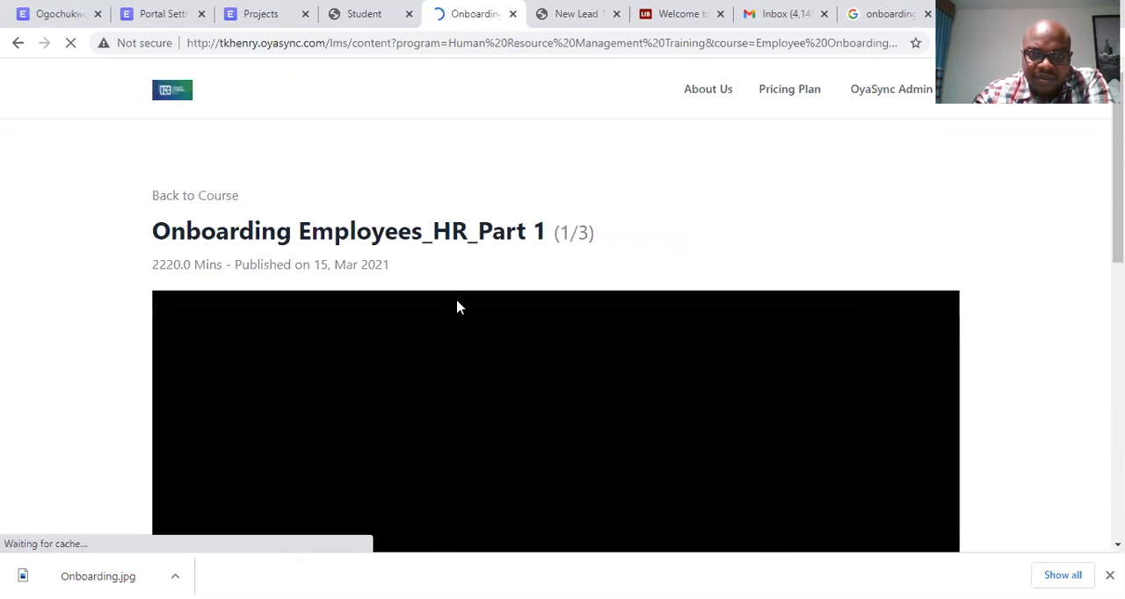
{"action": "scroll", "coordinate": [457, 308], "scroll_direction": "down", "scroll_amount": 2}
{"action": "scroll", "coordinate": [457, 306], "scroll_direction": "down", "scroll_amount": 1}
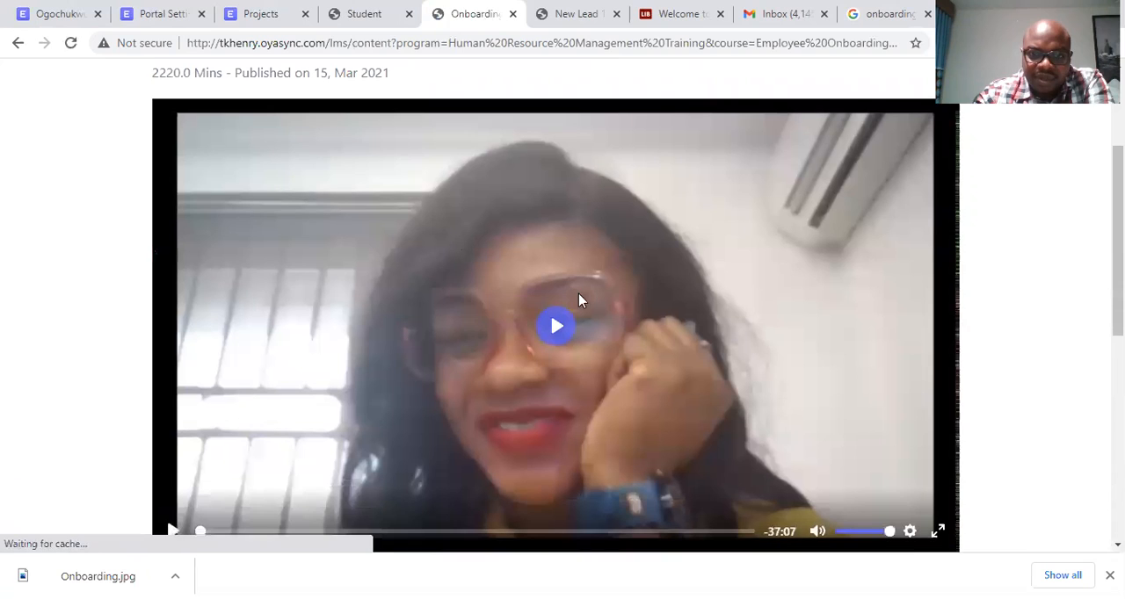
{"action": "left_click", "coordinate": [557, 326]}
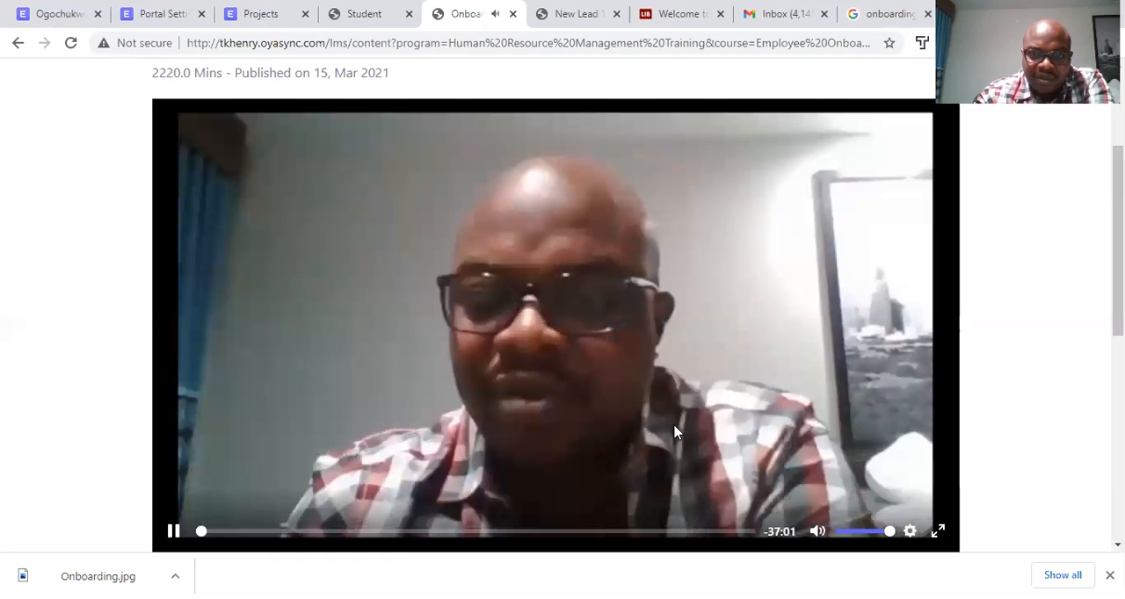
Skip forward through the Part 1 video to view later sections of the lesson.
{"action": "scroll", "coordinate": [674, 432], "scroll_direction": "down", "scroll_amount": 2}
{"action": "scroll", "coordinate": [659, 427], "scroll_direction": "up", "scroll_amount": 1}
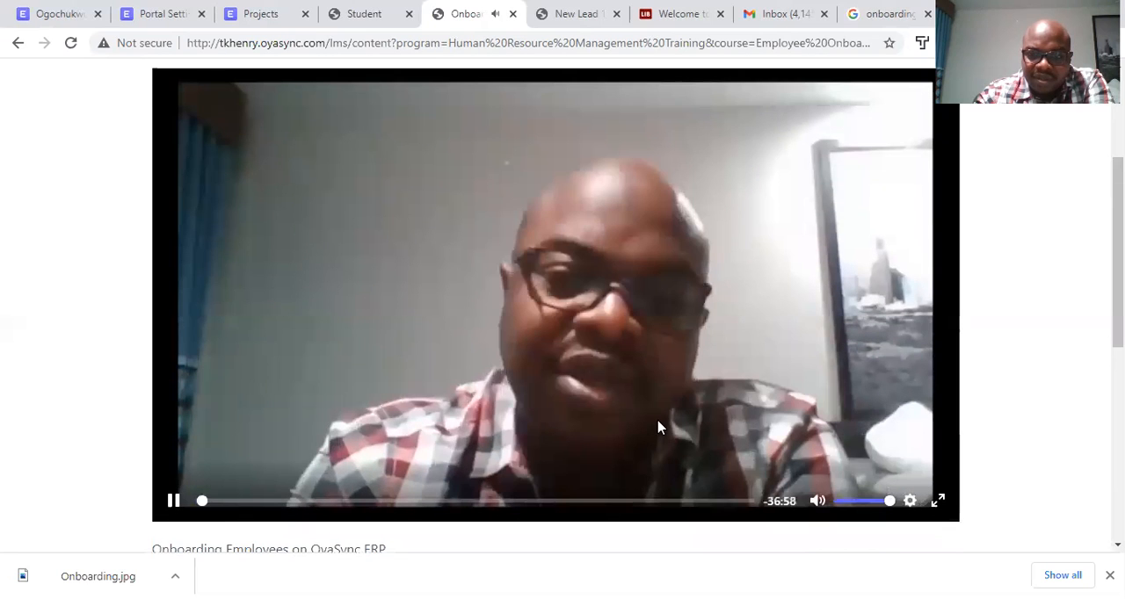
{"action": "left_click", "coordinate": [520, 507]}
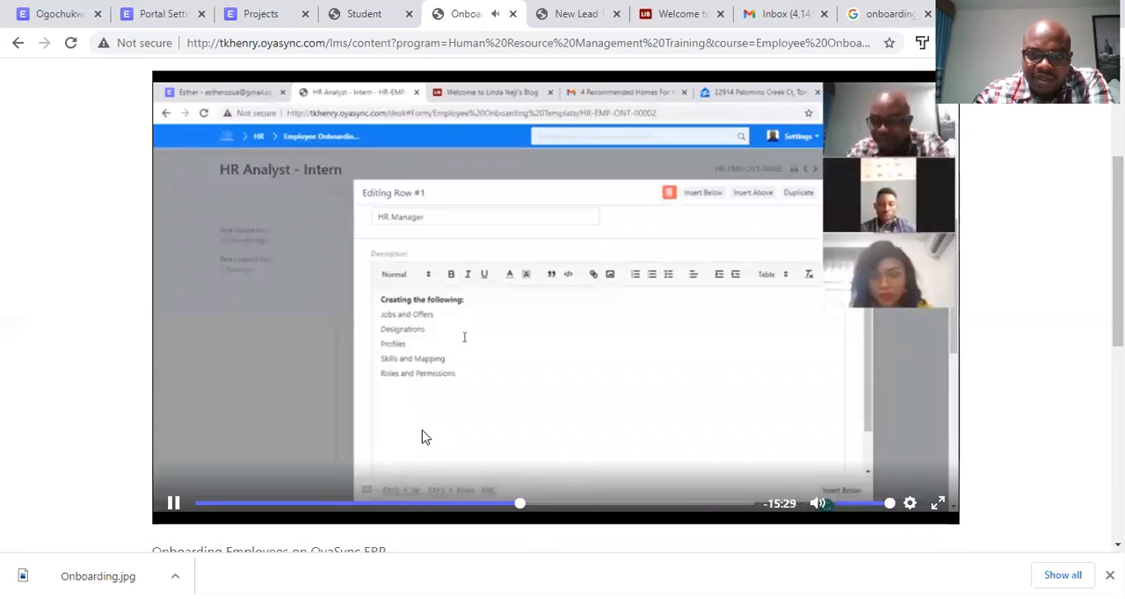
{"action": "scroll", "coordinate": [423, 436], "scroll_direction": "down", "scroll_amount": 2}
{"action": "scroll", "coordinate": [423, 437], "scroll_direction": "up", "scroll_amount": 1}
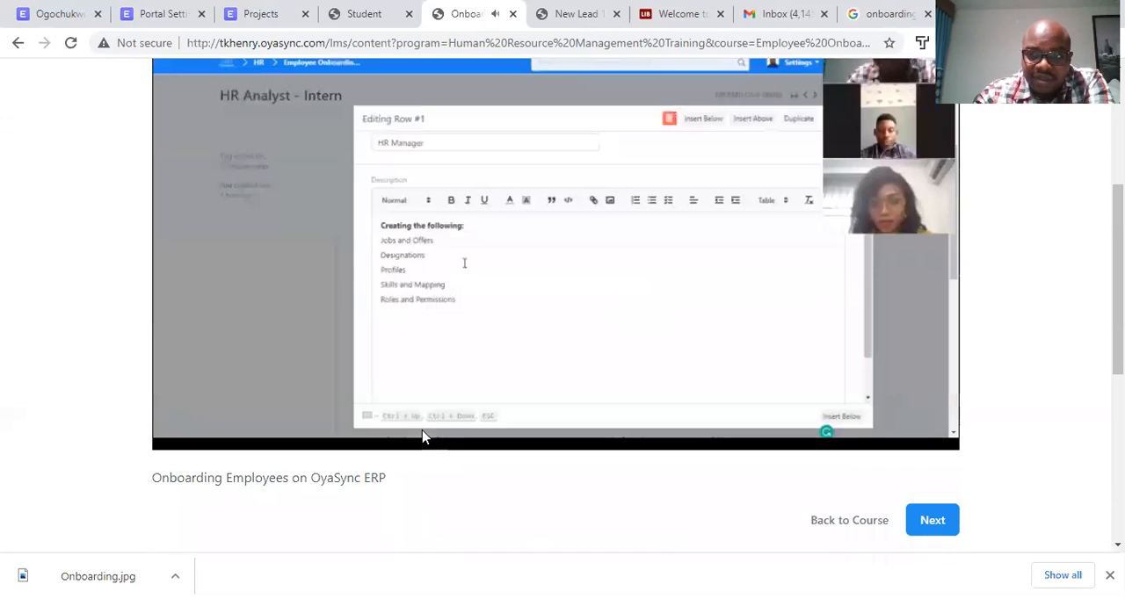
{"action": "scroll", "coordinate": [423, 437], "scroll_direction": "up", "scroll_amount": 1}
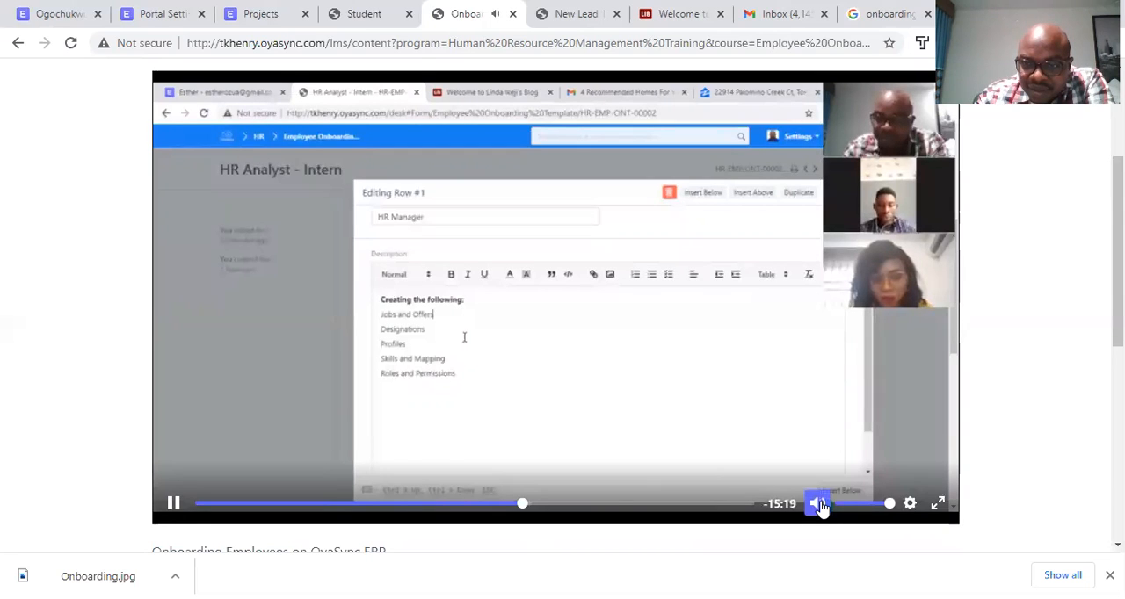
{"action": "left_click", "coordinate": [619, 496]}
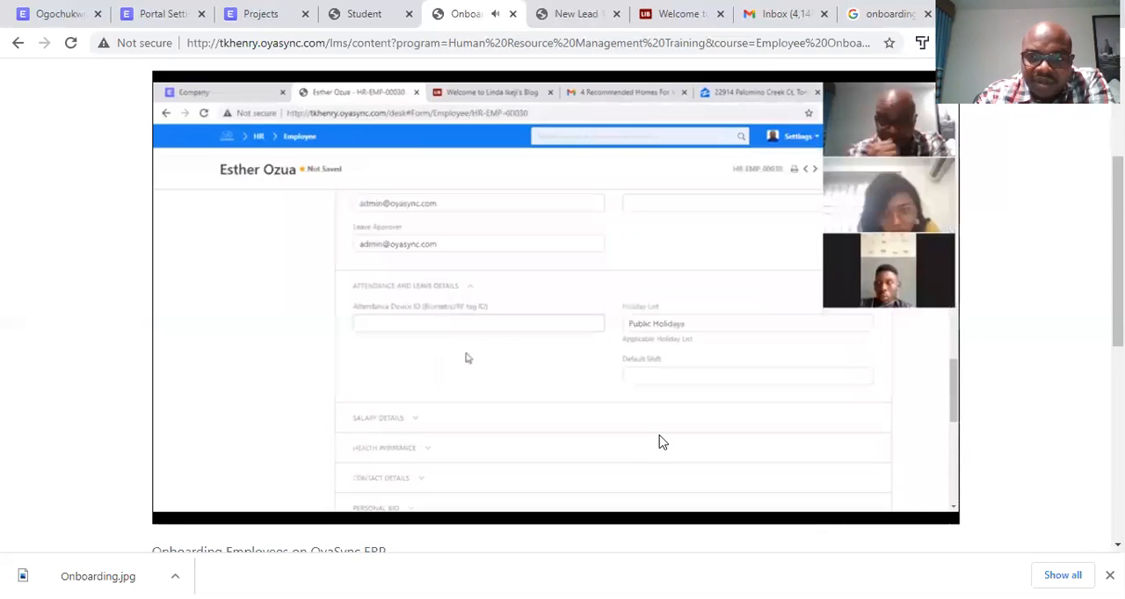
{"action": "scroll", "coordinate": [662, 442], "scroll_direction": "down", "scroll_amount": 1}
{"action": "scroll", "coordinate": [663, 443], "scroll_direction": "up", "scroll_amount": 2}
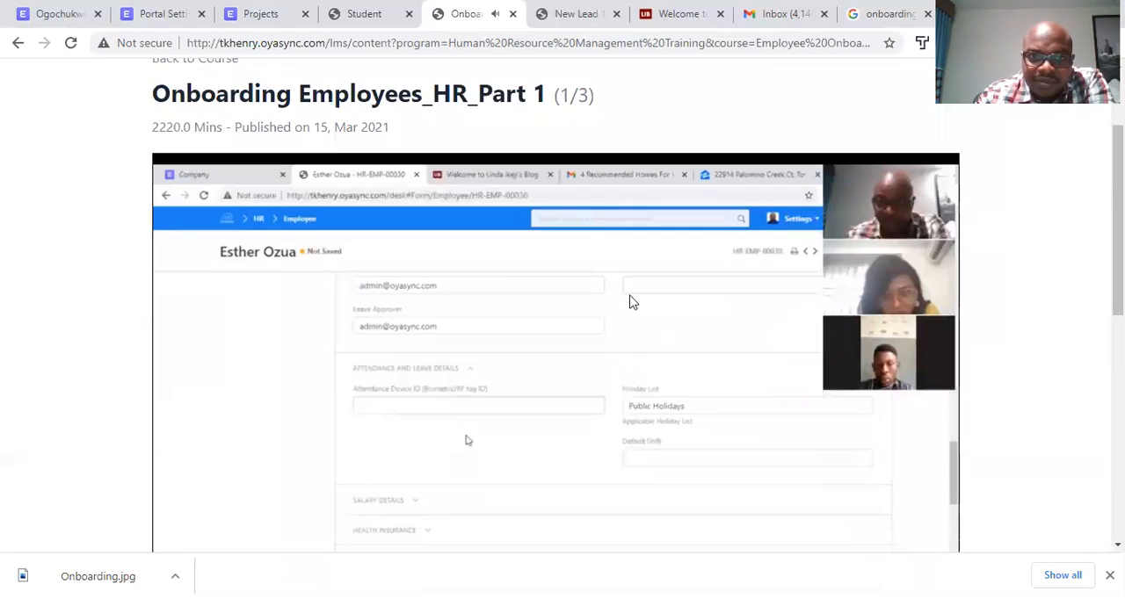
Return to the topic page, open the Onboarding Employees_HR_Part 2 video and play it.
{"action": "left_click", "coordinate": [20, 44]}
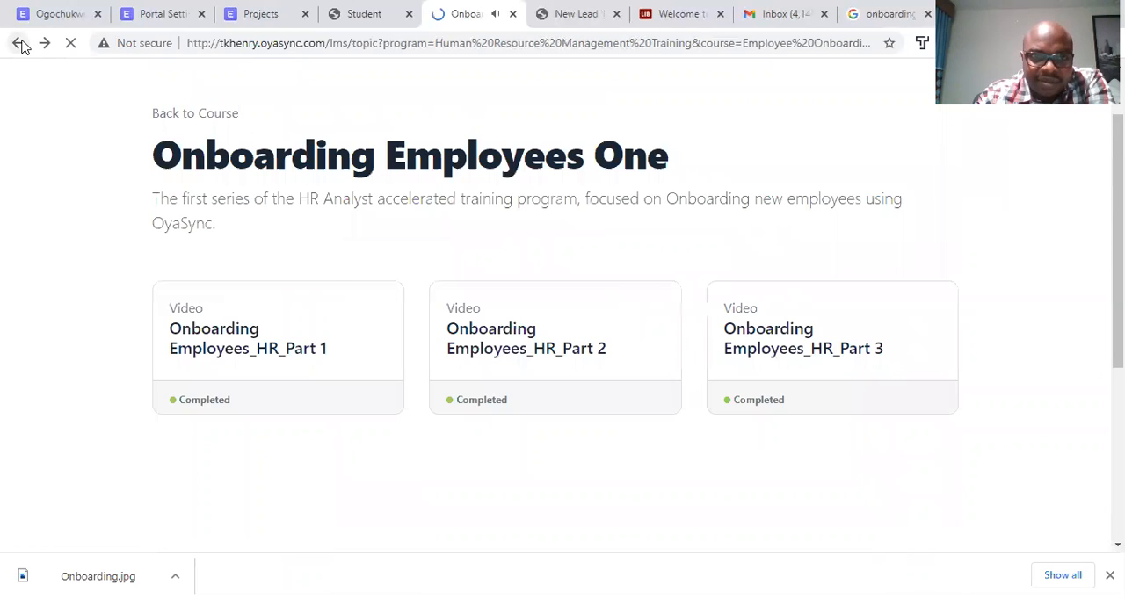
{"action": "left_click", "coordinate": [501, 355]}
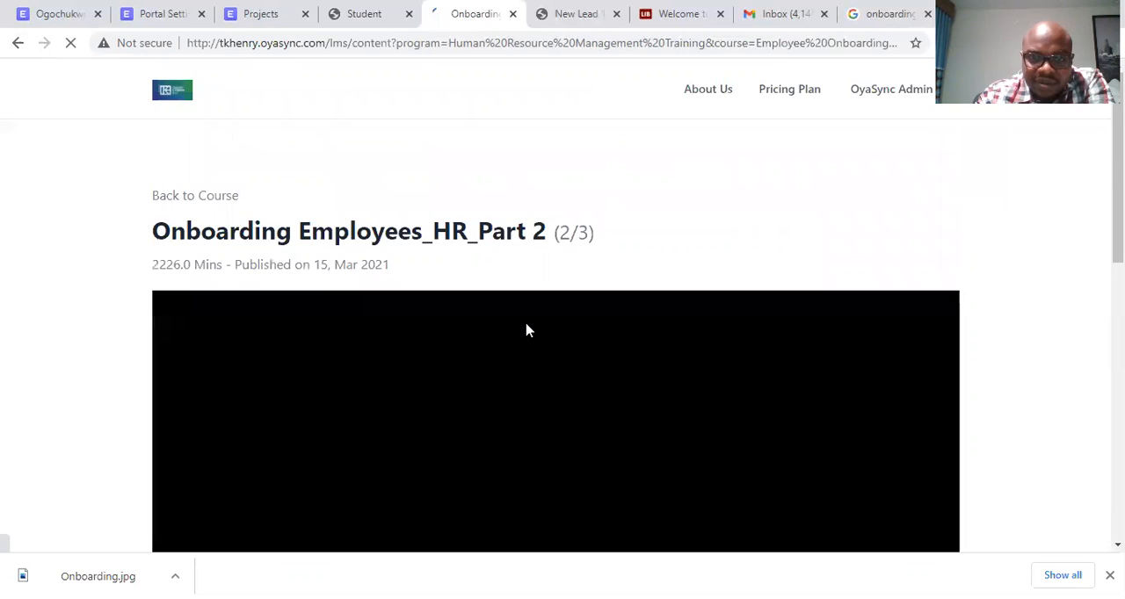
{"action": "scroll", "coordinate": [527, 330], "scroll_direction": "down", "scroll_amount": 1}
{"action": "scroll", "coordinate": [528, 330], "scroll_direction": "down", "scroll_amount": 2}
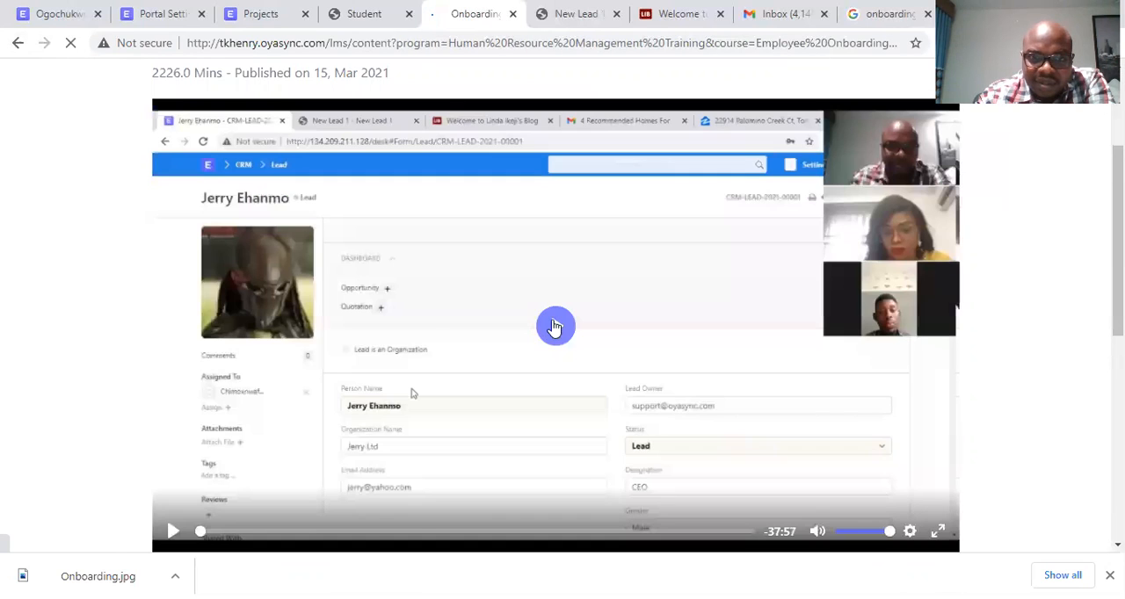
{"action": "left_click", "coordinate": [515, 302]}
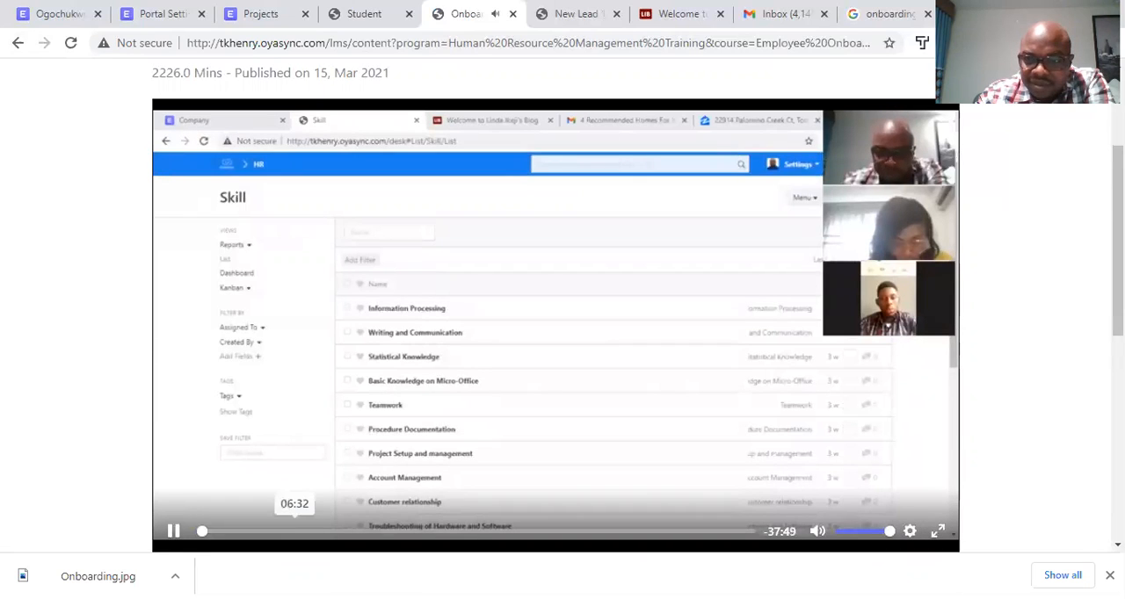
Skip forward through the Part 2 video to review later sections of the lesson.
{"action": "left_click", "coordinate": [908, 531]}
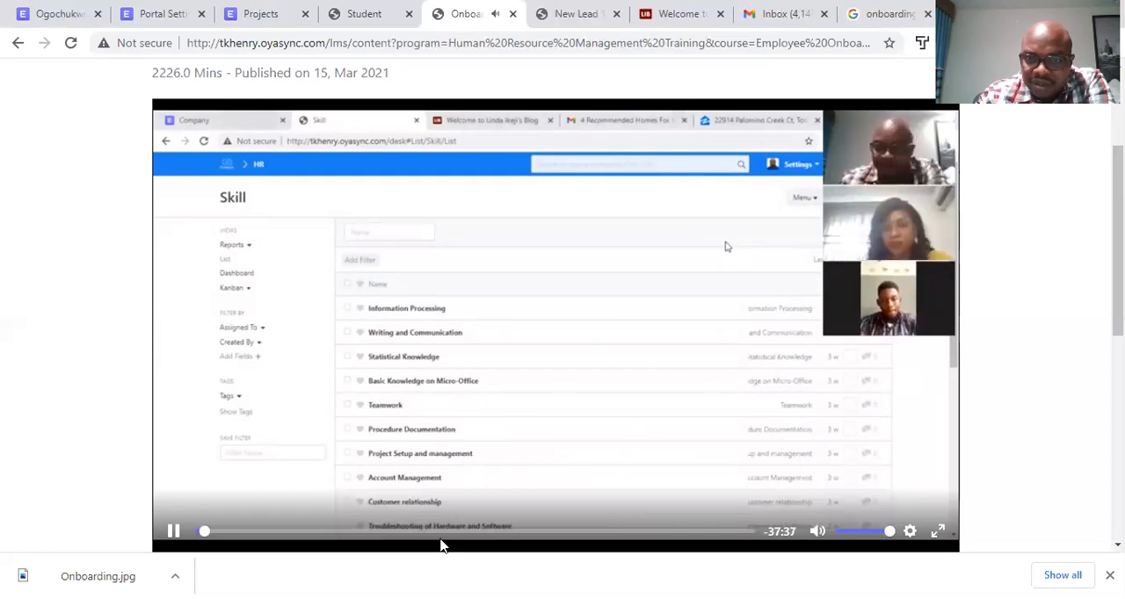
{"action": "left_click", "coordinate": [395, 533]}
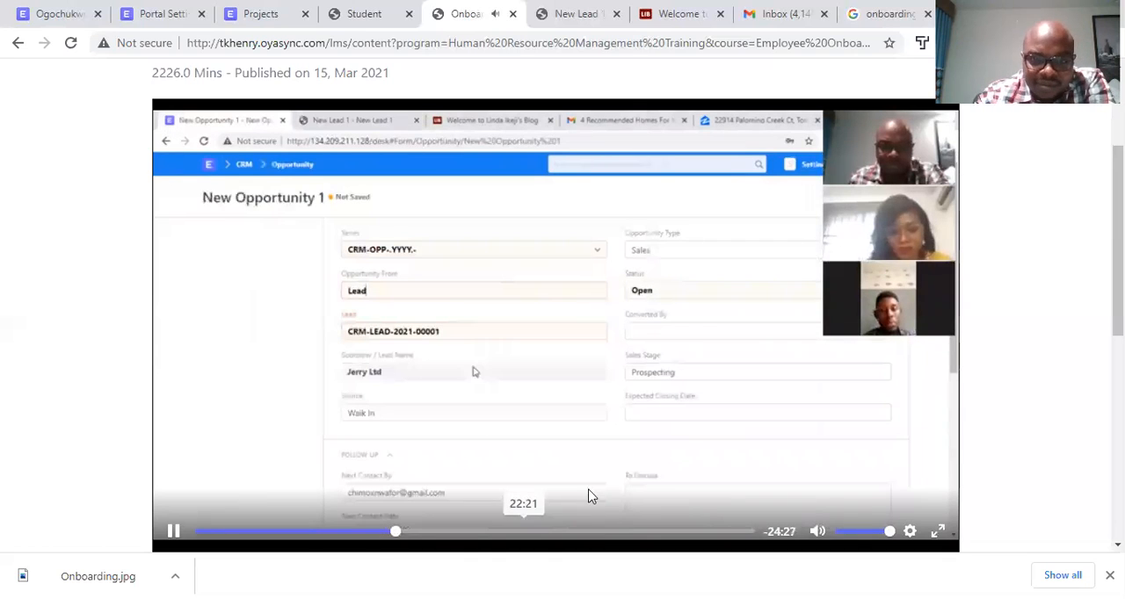
{"action": "left_click", "coordinate": [616, 468]}
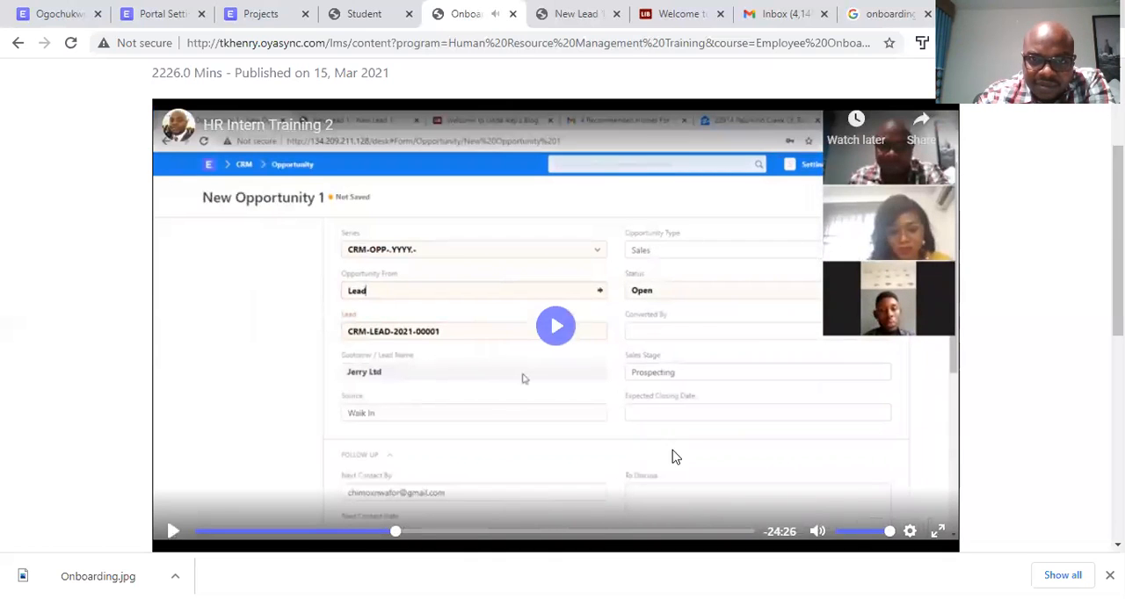
{"action": "left_click", "coordinate": [602, 532]}
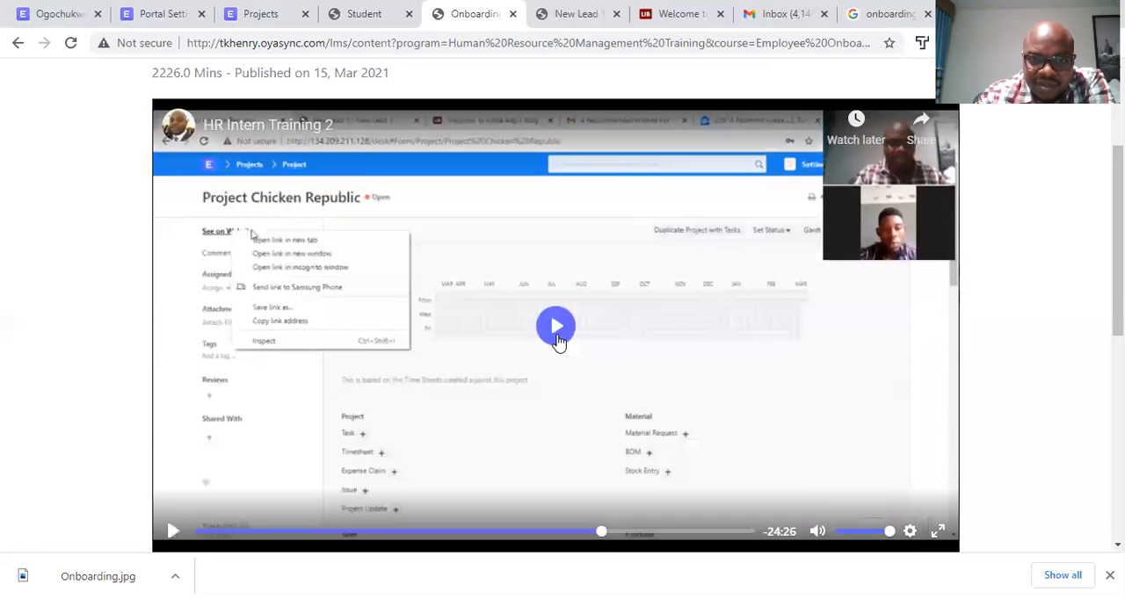
{"action": "left_click", "coordinate": [557, 341]}
{"action": "scroll", "coordinate": [641, 414], "scroll_direction": "down", "scroll_amount": 1}
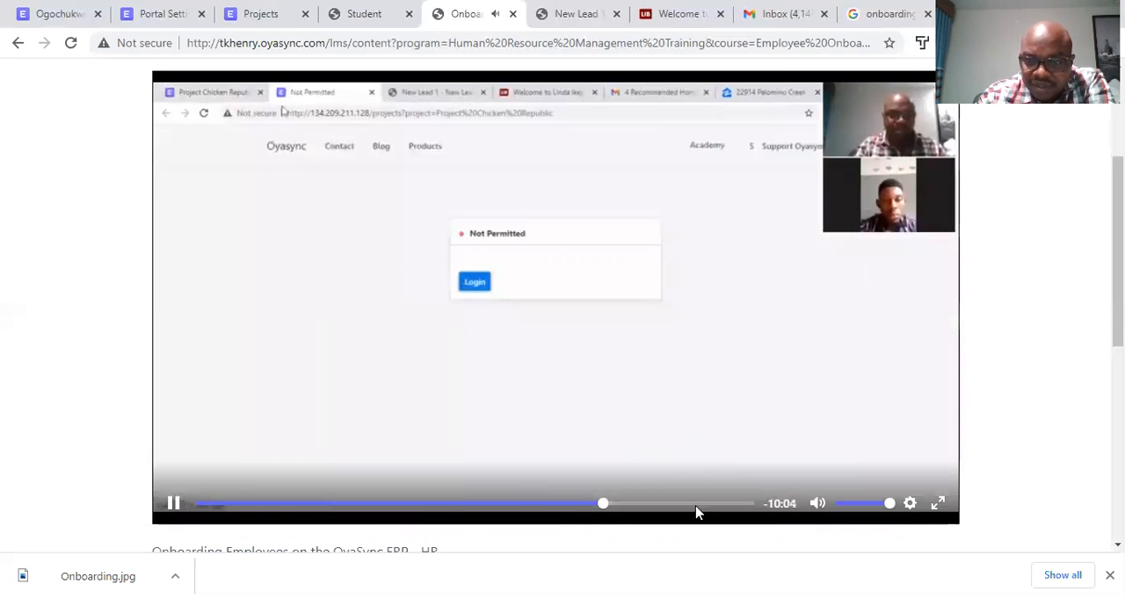
{"action": "left_click", "coordinate": [696, 504]}
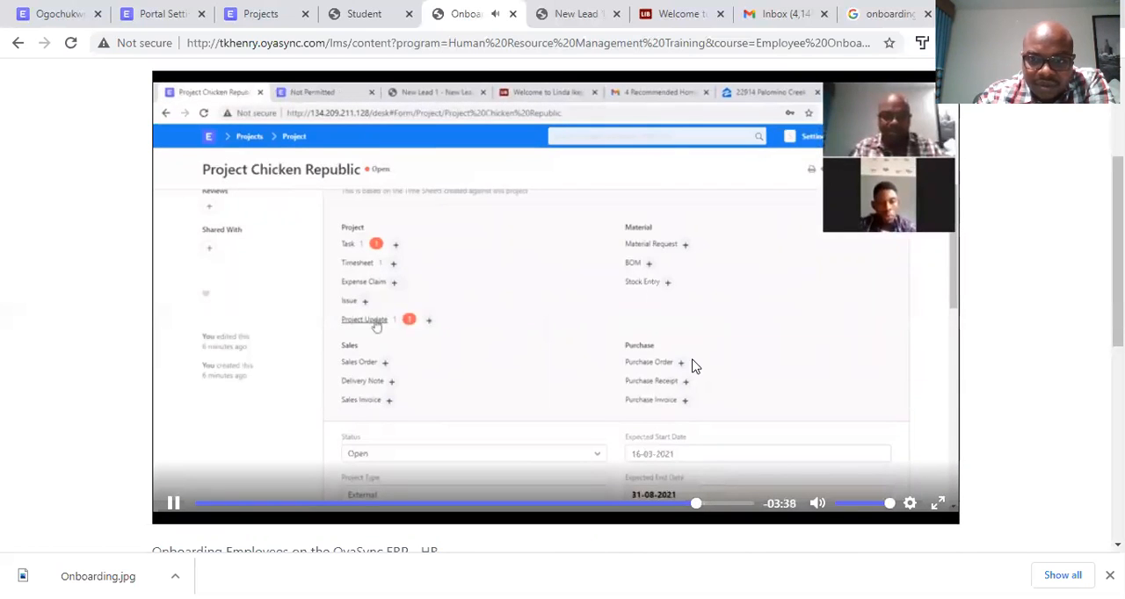
{"action": "left_click", "coordinate": [910, 504]}
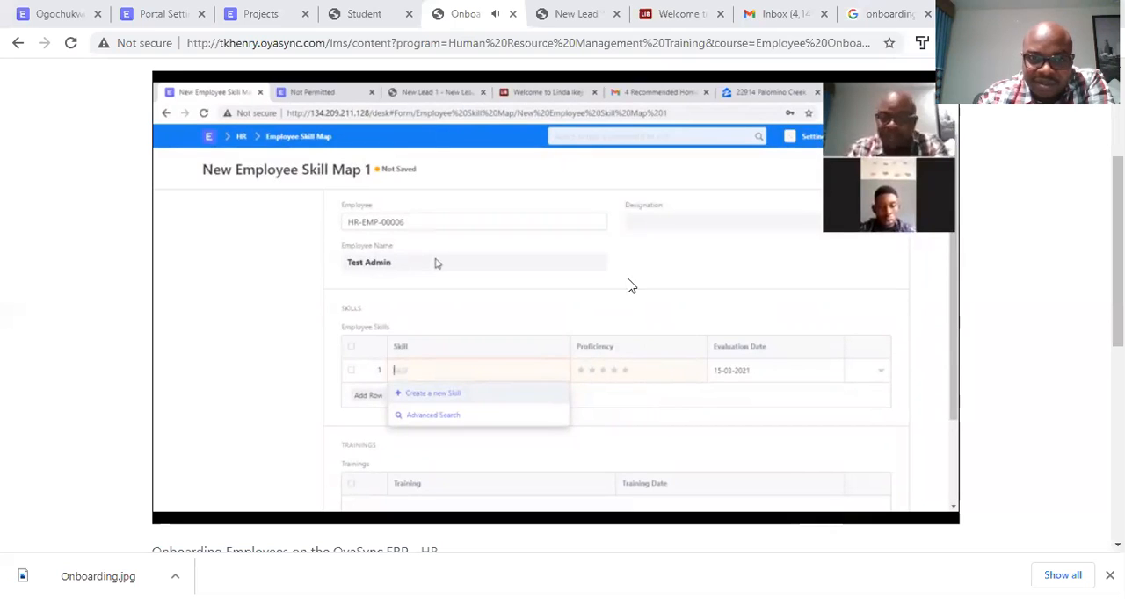
{"action": "mouse_move", "coordinate": [629, 286]}
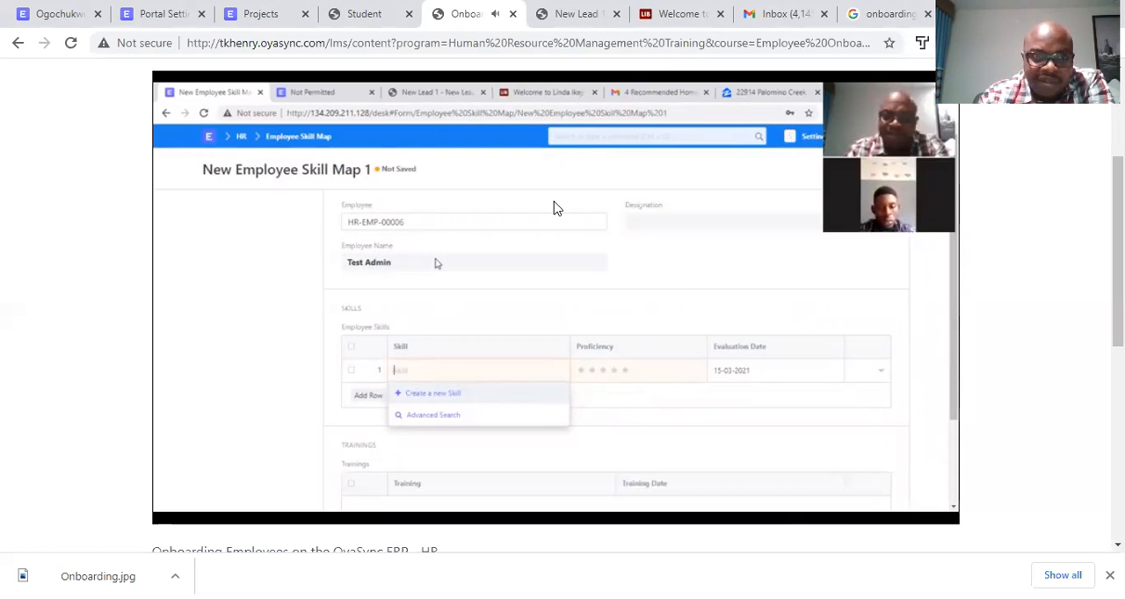
Go back from the video to the Onboarding Employees One topic page.
{"action": "left_click", "coordinate": [19, 44]}
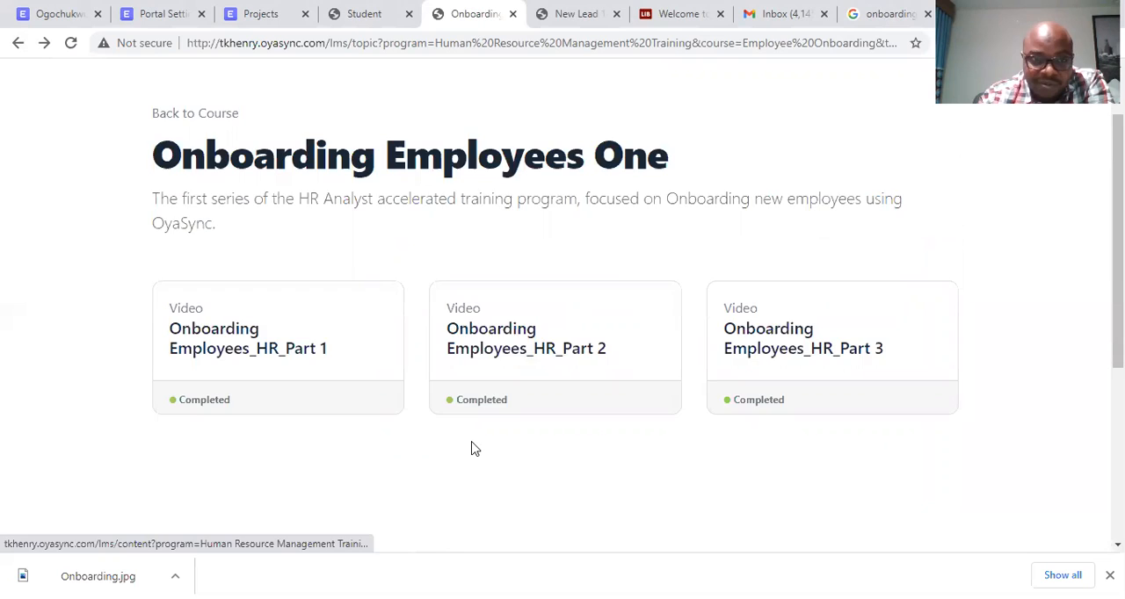
{"action": "scroll", "coordinate": [473, 449], "scroll_direction": "down", "scroll_amount": 4}
{"action": "scroll", "coordinate": [473, 444], "scroll_direction": "up", "scroll_amount": 5}
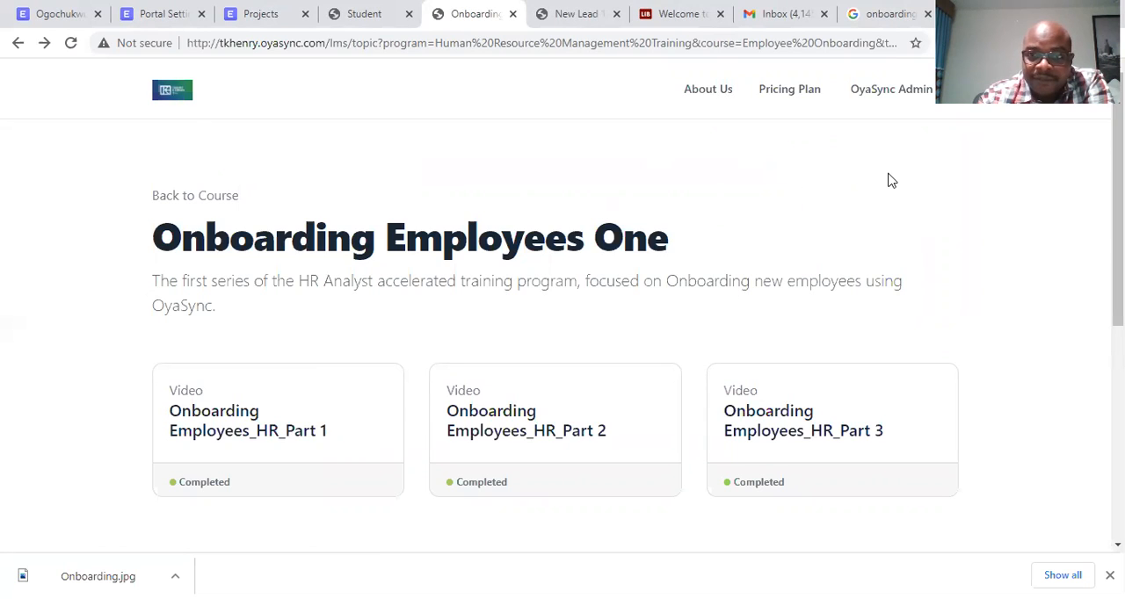
Open the My Account page from the OyaSync Admin user menu and review its links.
{"action": "left_click", "coordinate": [896, 97]}
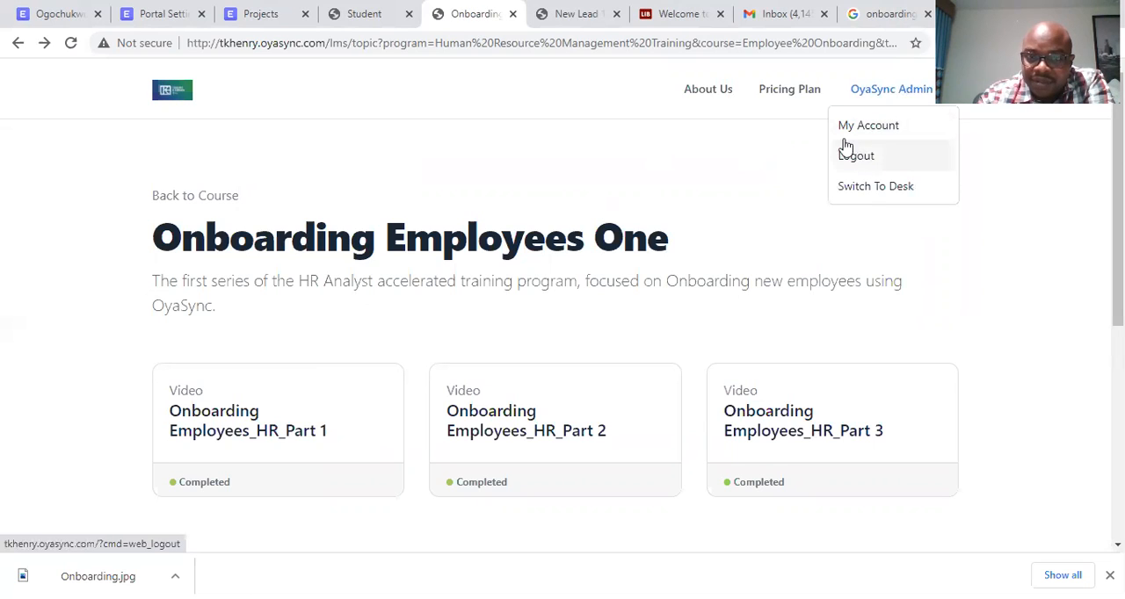
{"action": "left_click", "coordinate": [864, 127]}
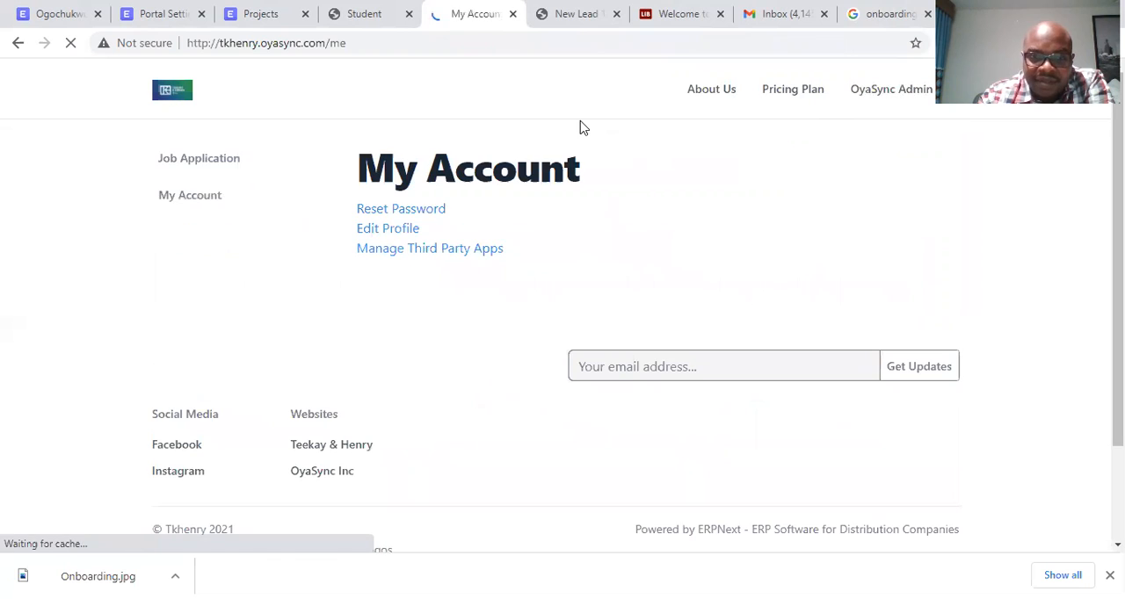
{"action": "scroll", "coordinate": [202, 286], "scroll_direction": "down", "scroll_amount": 2}
{"action": "scroll", "coordinate": [201, 283], "scroll_direction": "up", "scroll_amount": 2}
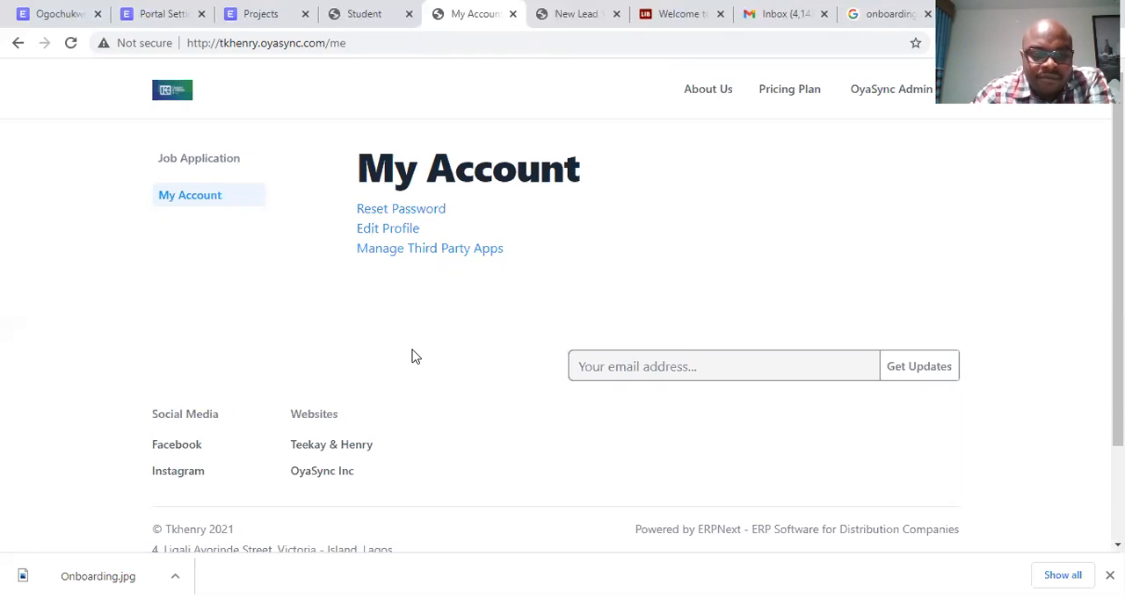
{"action": "scroll", "coordinate": [415, 356], "scroll_direction": "down", "scroll_amount": 1}
{"action": "scroll", "coordinate": [414, 356], "scroll_direction": "down", "scroll_amount": 1}
{"action": "scroll", "coordinate": [413, 357], "scroll_direction": "up", "scroll_amount": 2}
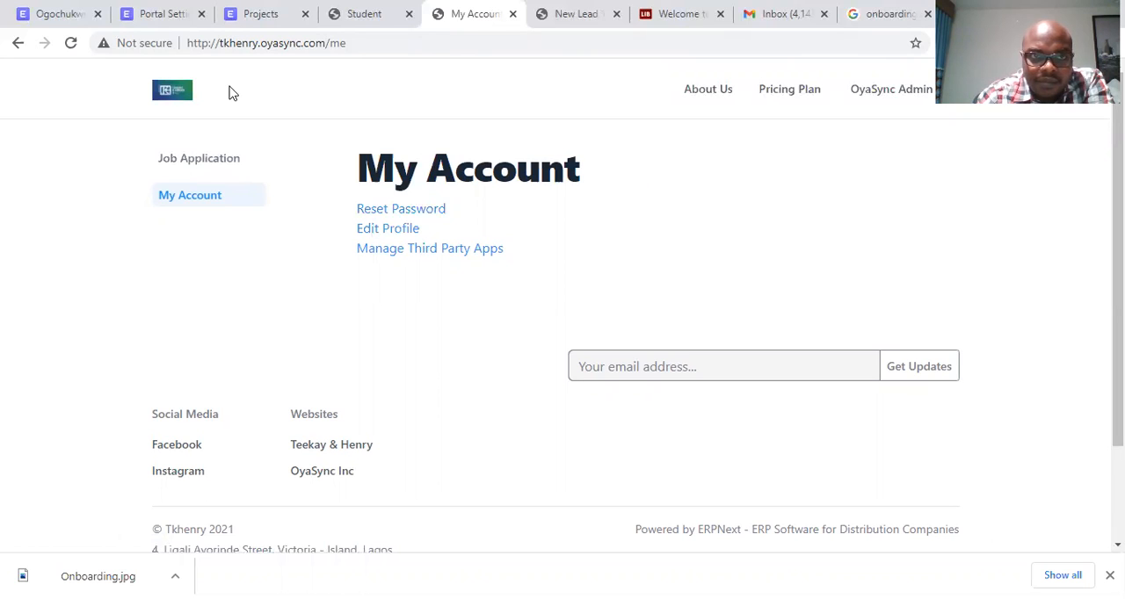
On the Projects portal tab, change the address to /me to open its My Account page, then return to Projects.
{"action": "left_click", "coordinate": [182, 22]}
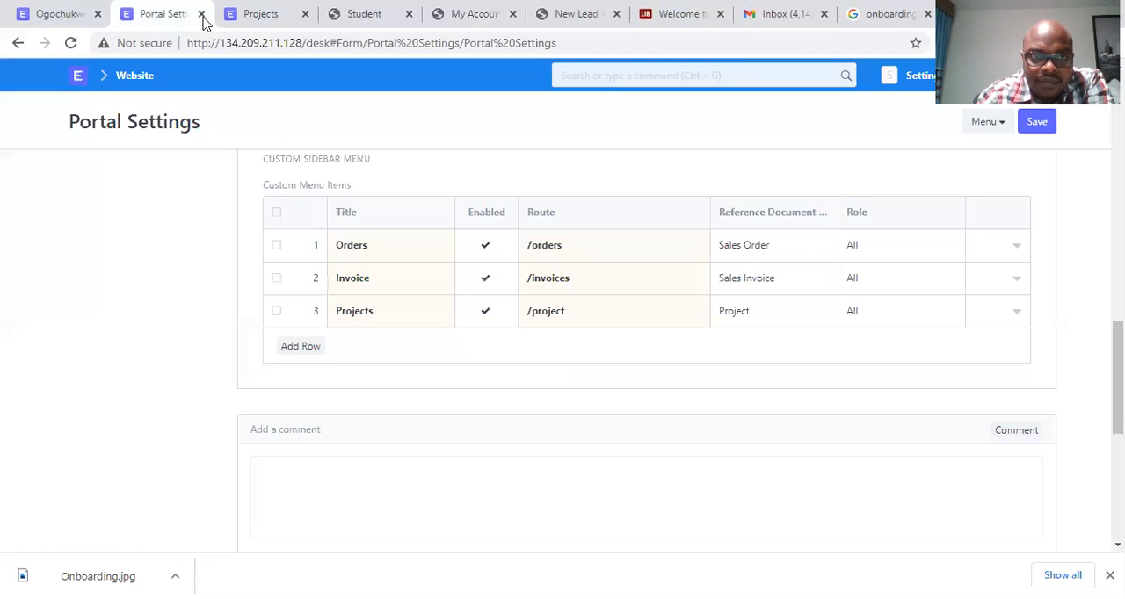
{"action": "key", "text": "ctrl+Tab"}
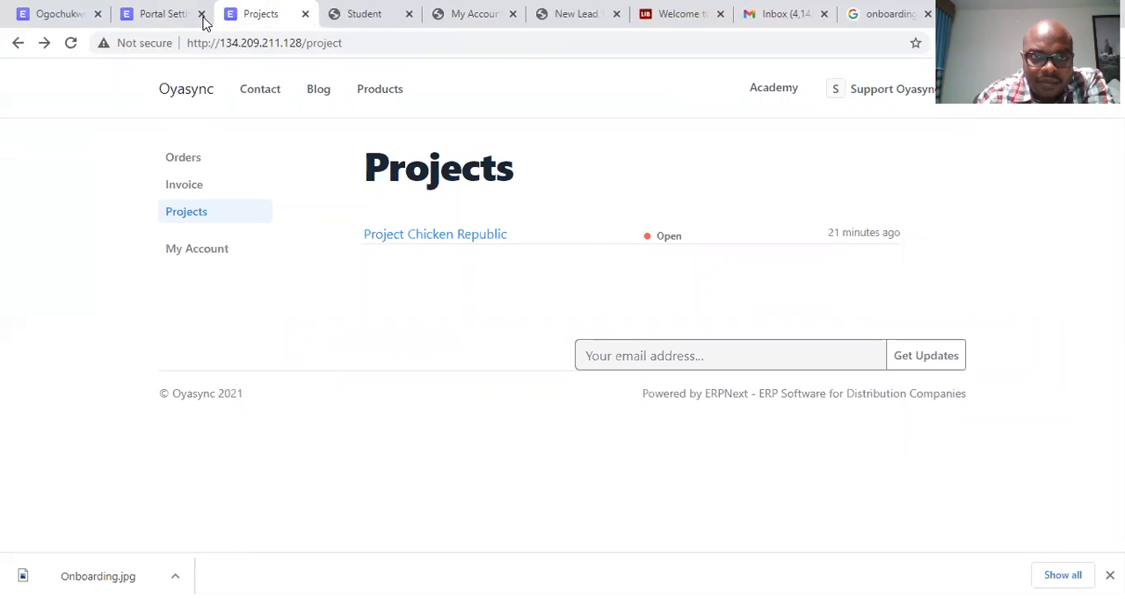
{"action": "key", "text": "ctrl+Tab"}
{"action": "key", "text": "ctrl+Tab"}
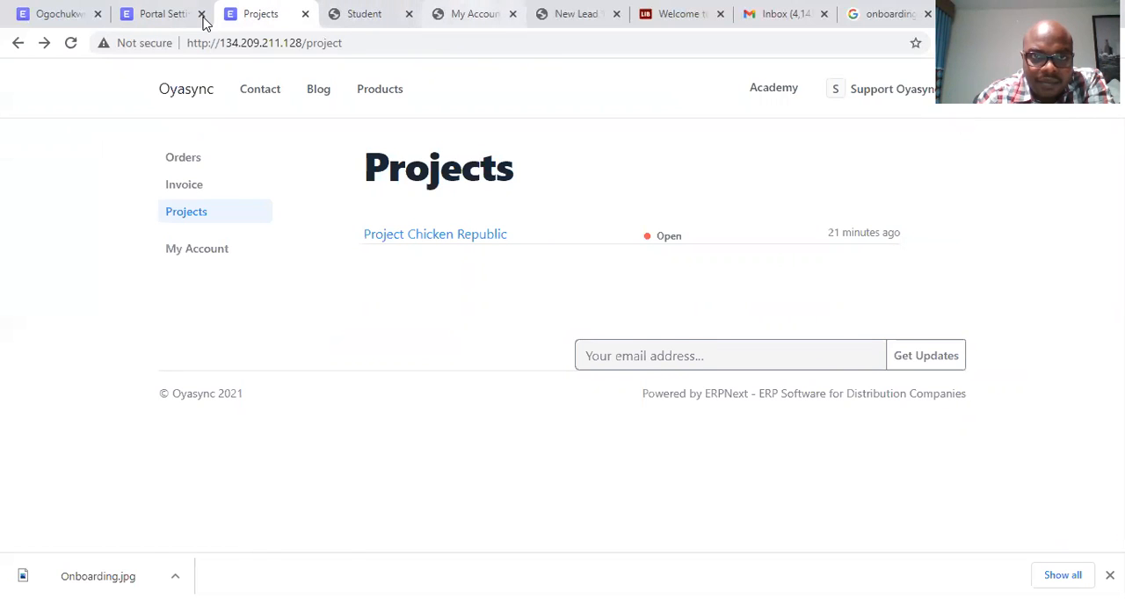
{"action": "key", "text": "ctrl+shift+Tab"}
{"action": "key", "text": "ctrl+shift+Tab"}
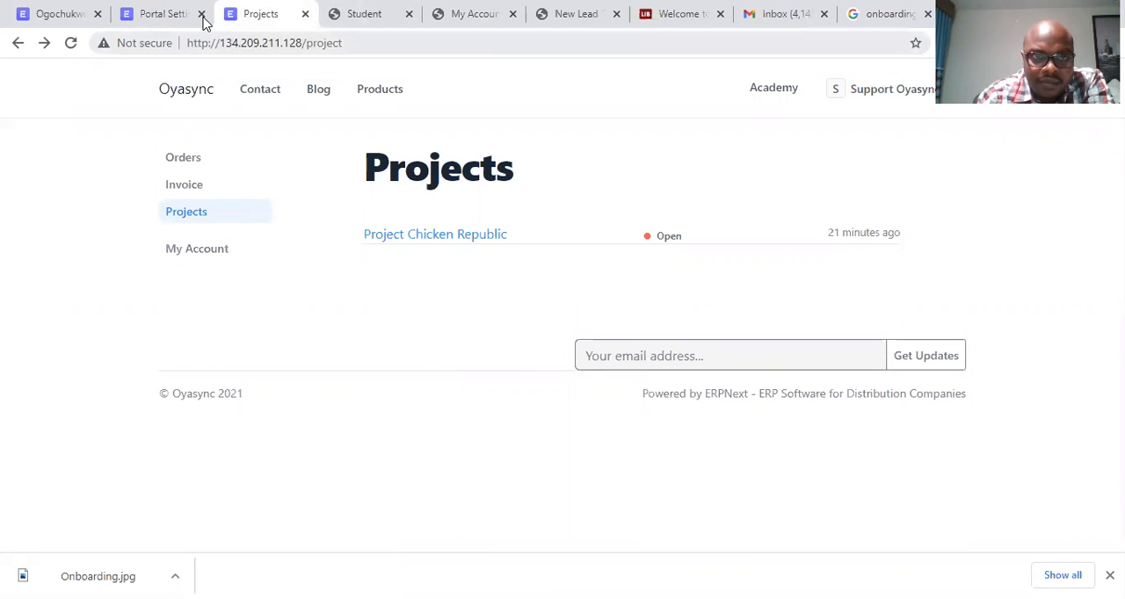
{"action": "key", "text": "ctrl+l"}
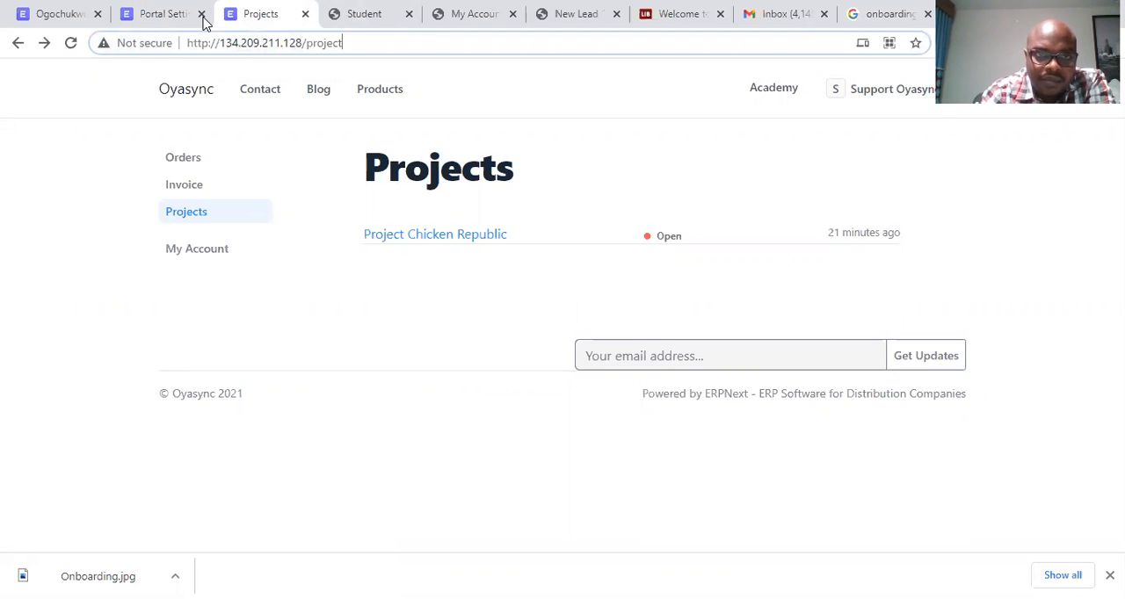
{"action": "key", "text": "End"}
{"action": "key", "text": "BackSpace"}
{"action": "key", "text": "BackSpace"}
{"action": "key", "text": "BackSpace"}
{"action": "key", "text": "BackSpace"}
{"action": "key", "text": "BackSpace"}
{"action": "key", "text": "BackSpace"}
{"action": "key", "text": "BackSpace"}
{"action": "type", "text": "me"}
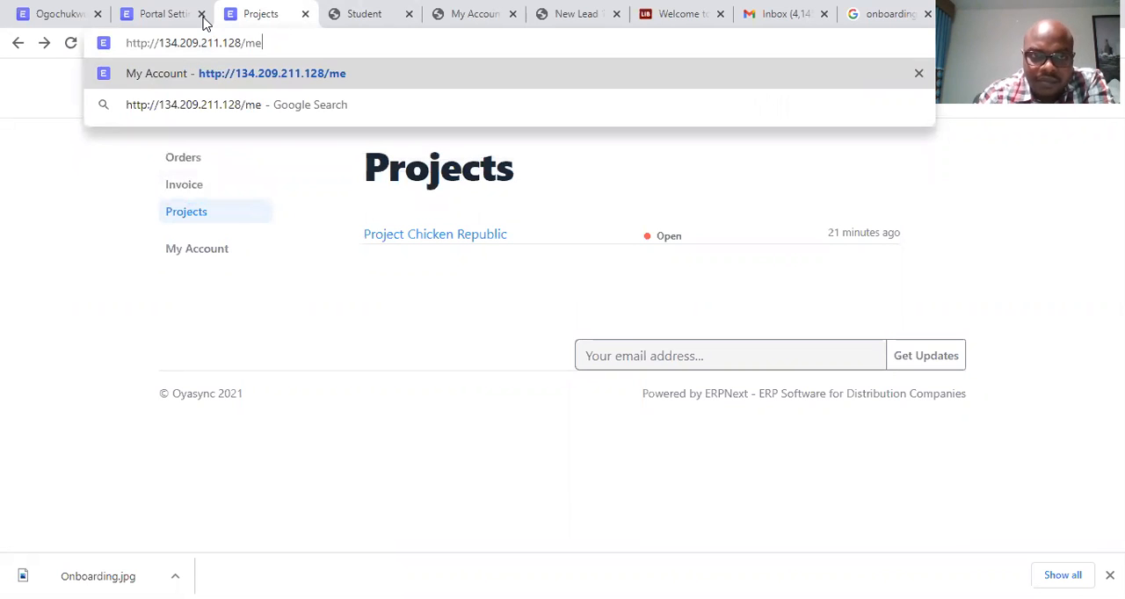
{"action": "key", "text": "Return"}
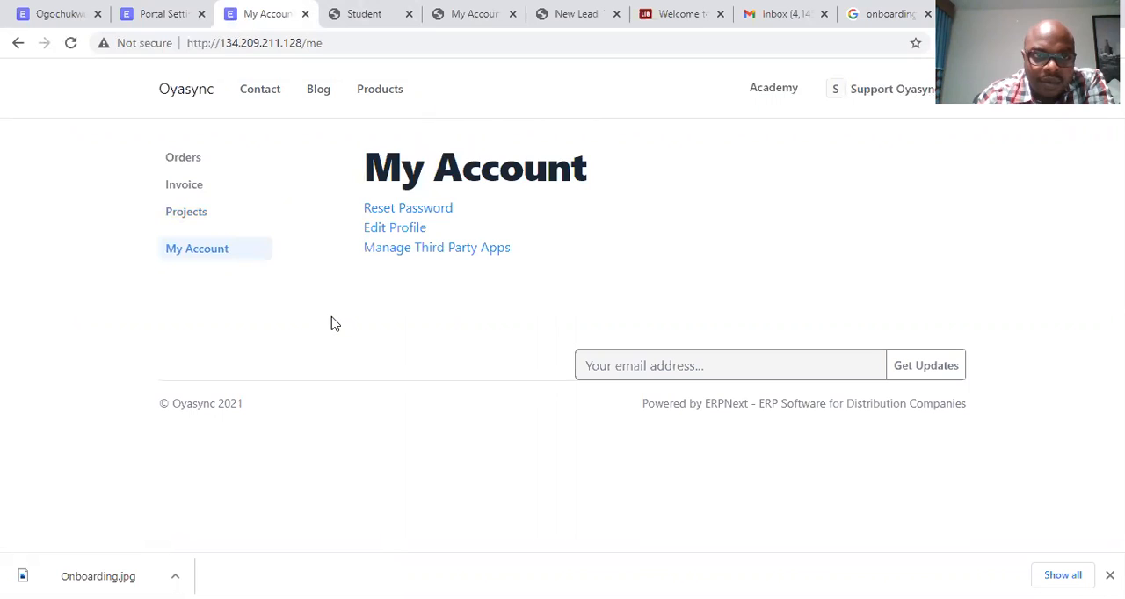
{"action": "left_click", "coordinate": [199, 216]}
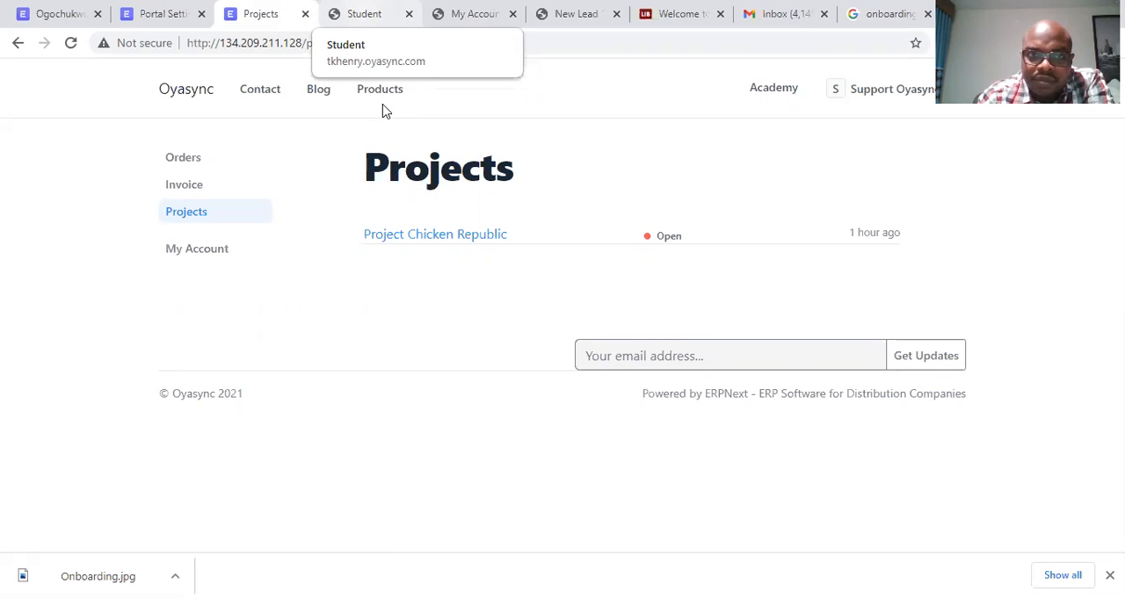
Switch to the tkhenry portal tab and open the Job Application list to review the applicants and statuses.
{"action": "key", "text": "ctrl+Tab"}
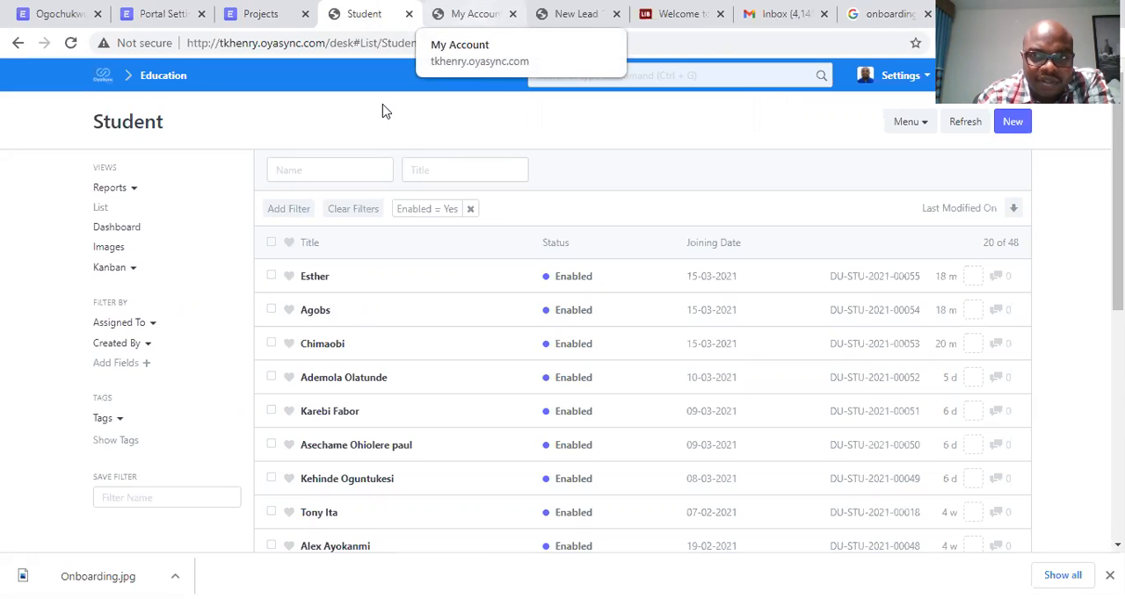
{"action": "key", "text": "ctrl+Tab"}
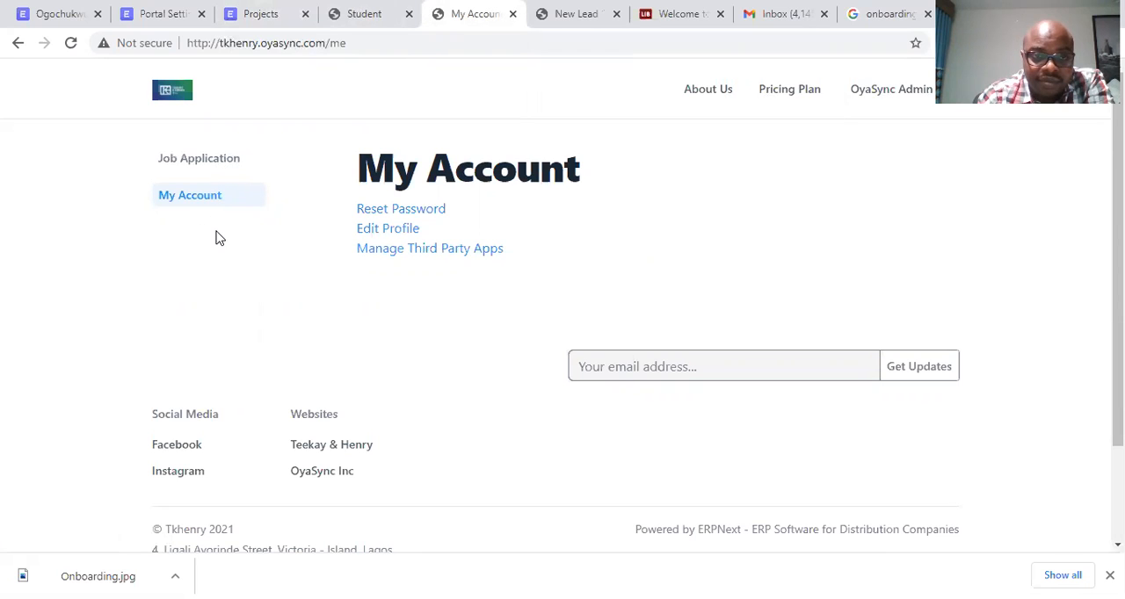
{"action": "left_click", "coordinate": [228, 159]}
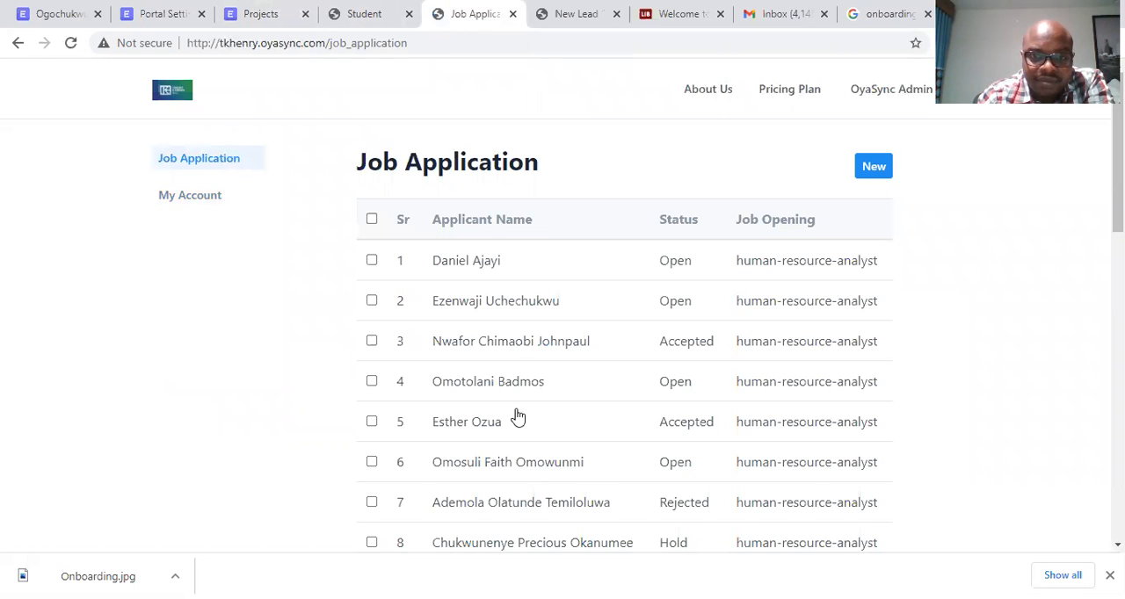
{"action": "scroll", "coordinate": [518, 416], "scroll_direction": "down", "scroll_amount": 6}
{"action": "scroll", "coordinate": [518, 416], "scroll_direction": "up", "scroll_amount": 6}
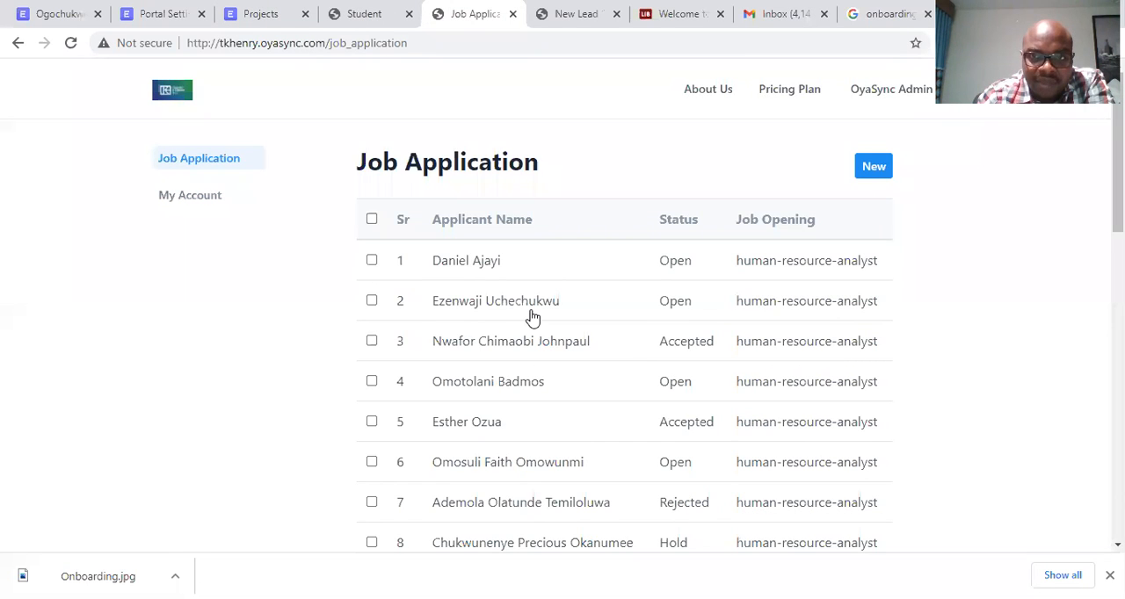
{"action": "scroll", "coordinate": [532, 318], "scroll_direction": "down", "scroll_amount": 2}
{"action": "scroll", "coordinate": [528, 318], "scroll_direction": "up", "scroll_amount": 2}
{"action": "scroll", "coordinate": [503, 402], "scroll_direction": "down", "scroll_amount": 3}
{"action": "scroll", "coordinate": [503, 405], "scroll_direction": "up", "scroll_amount": 2}
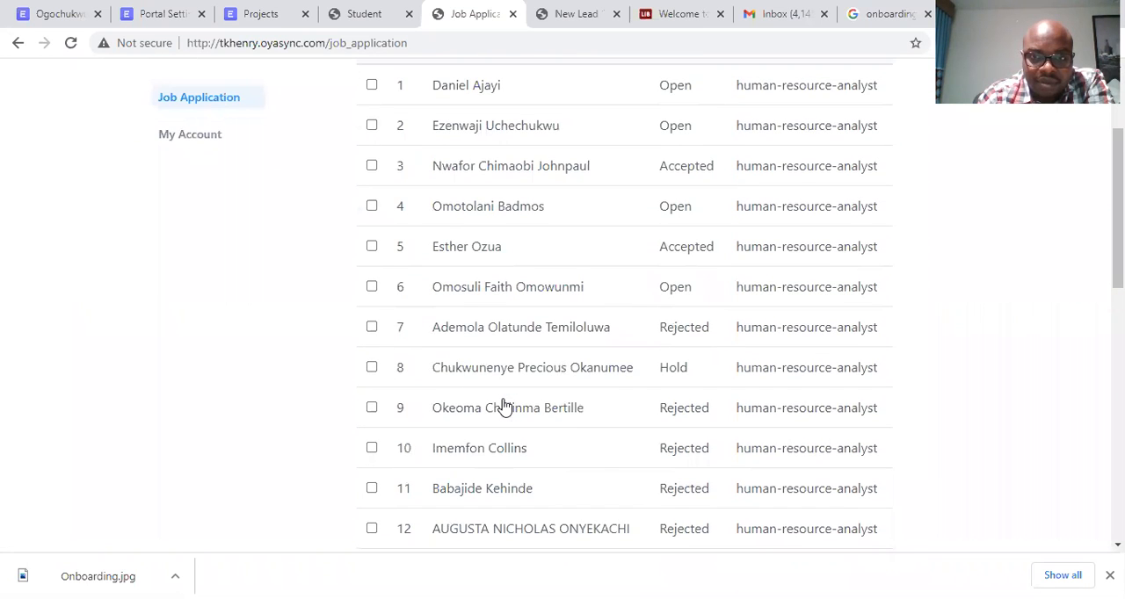
{"action": "scroll", "coordinate": [503, 405], "scroll_direction": "up", "scroll_amount": 2}
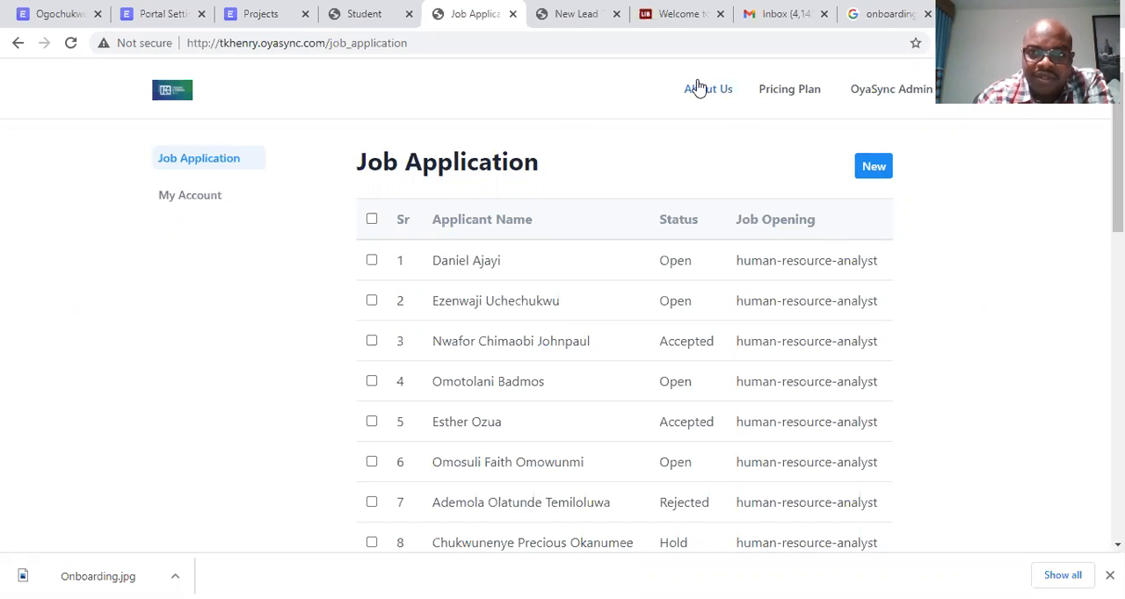
Switch from the portal to the Desk through the OyaSync Admin menu.
{"action": "left_click", "coordinate": [917, 99]}
{"action": "left_click", "coordinate": [872, 186]}
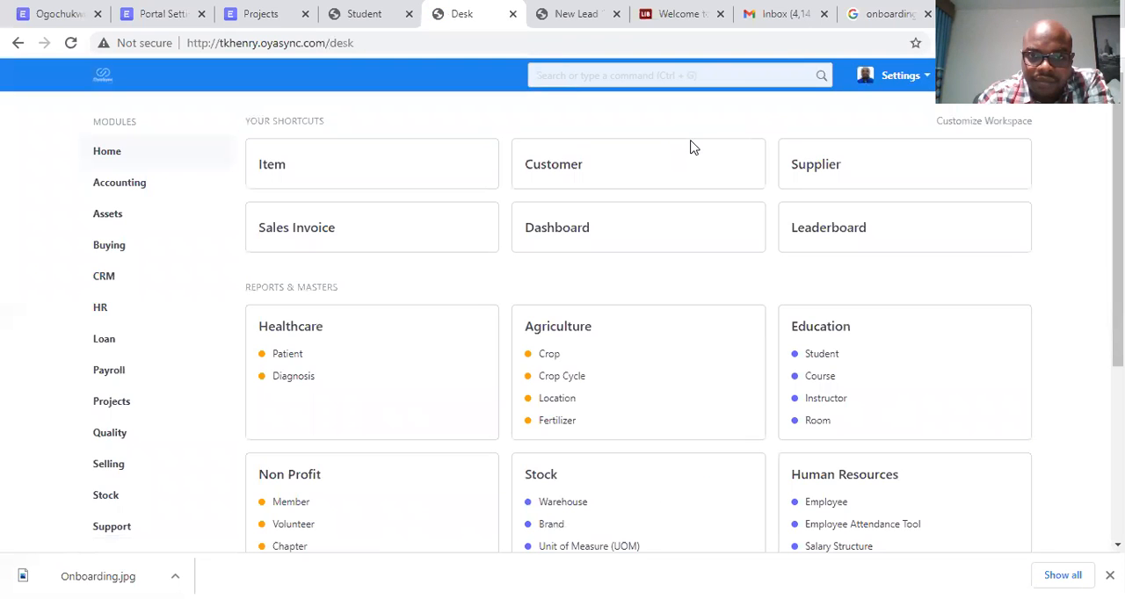
{"action": "scroll", "coordinate": [437, 324], "scroll_direction": "down", "scroll_amount": 1}
{"action": "scroll", "coordinate": [444, 294], "scroll_direction": "up", "scroll_amount": 1}
Search the Desk for user and open the User List.
{"action": "left_click", "coordinate": [637, 77]}
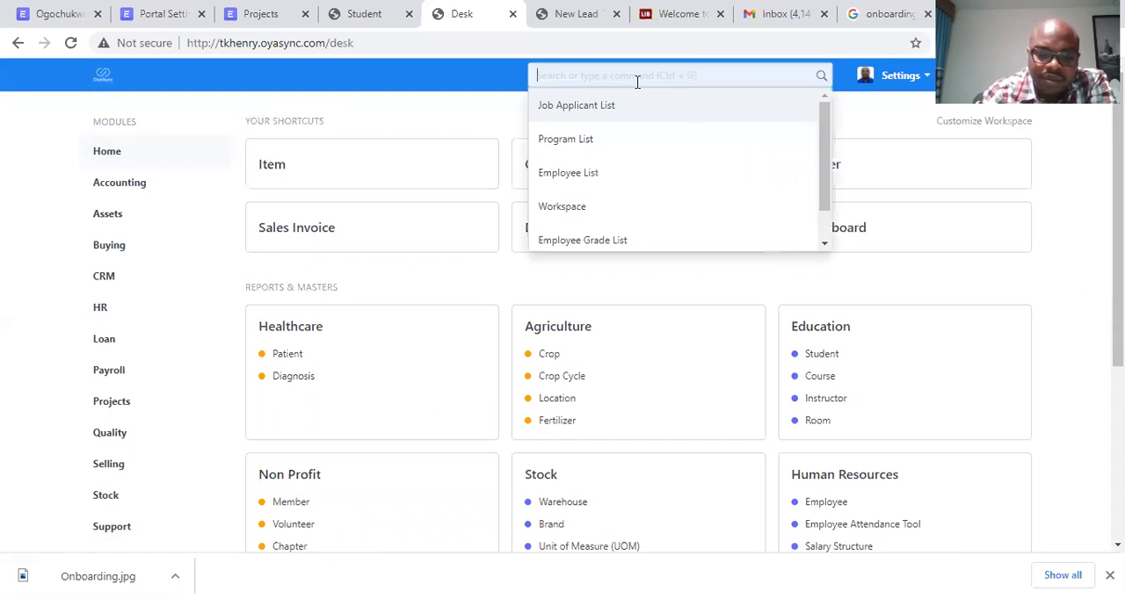
{"action": "type", "text": "user"}
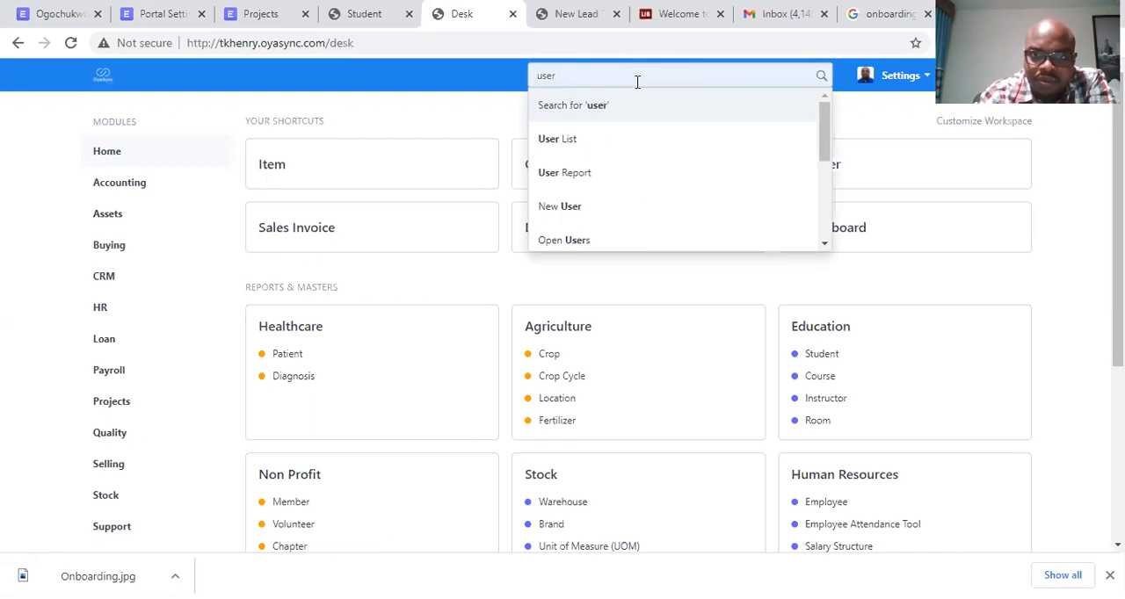
{"action": "left_click", "coordinate": [637, 140]}
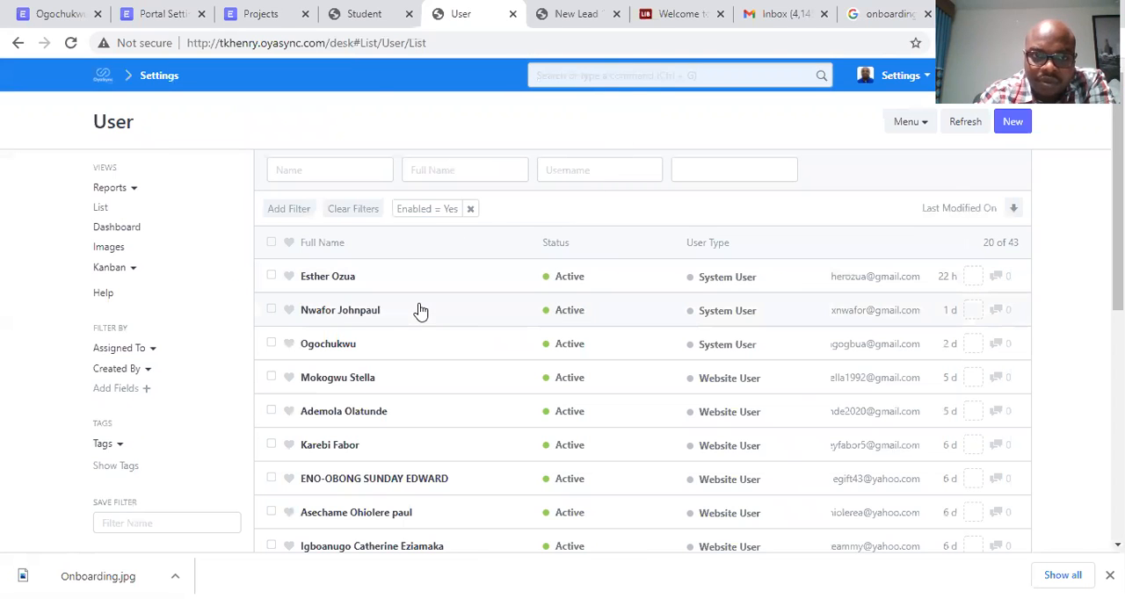
Open the second user record in the list and review its profile fields and assigned roles.
{"action": "left_click", "coordinate": [420, 311]}
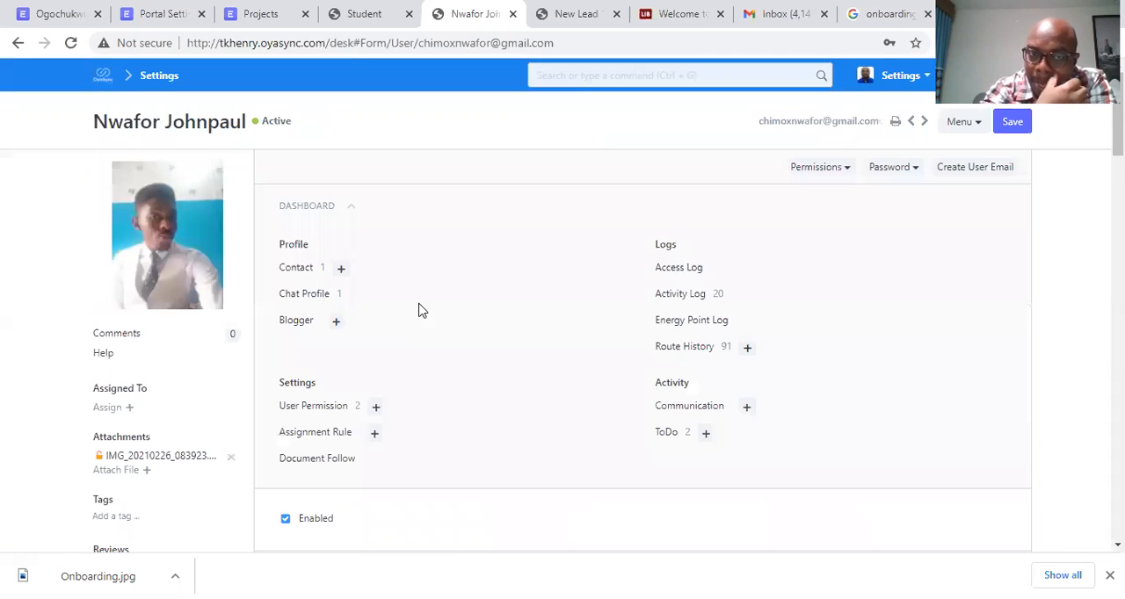
{"action": "scroll", "coordinate": [420, 310], "scroll_direction": "down", "scroll_amount": 5}
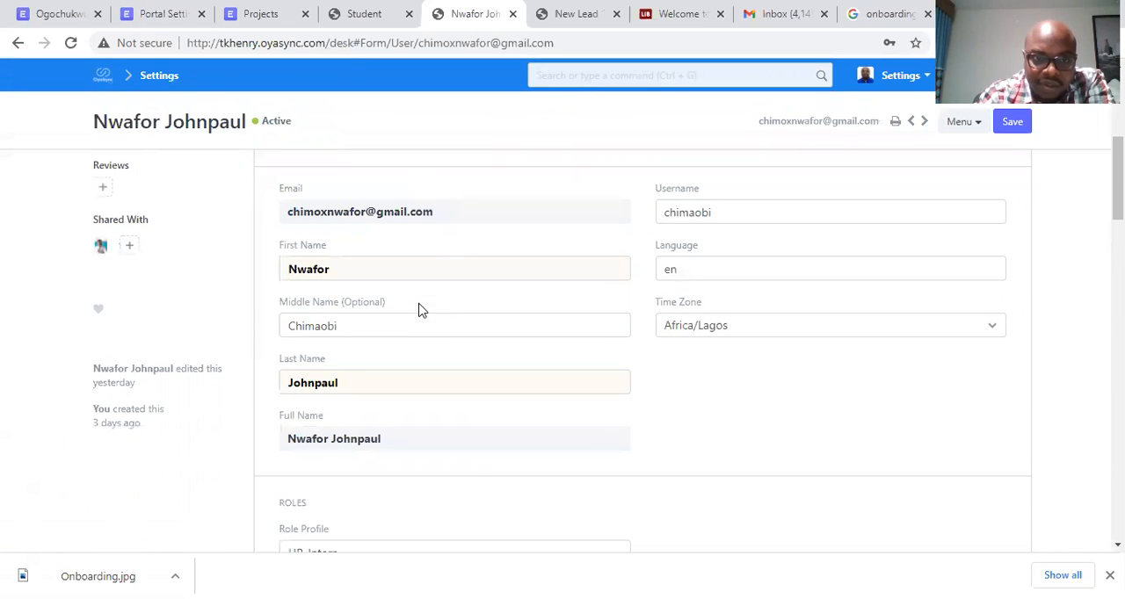
{"action": "scroll", "coordinate": [420, 310], "scroll_direction": "down", "scroll_amount": 3}
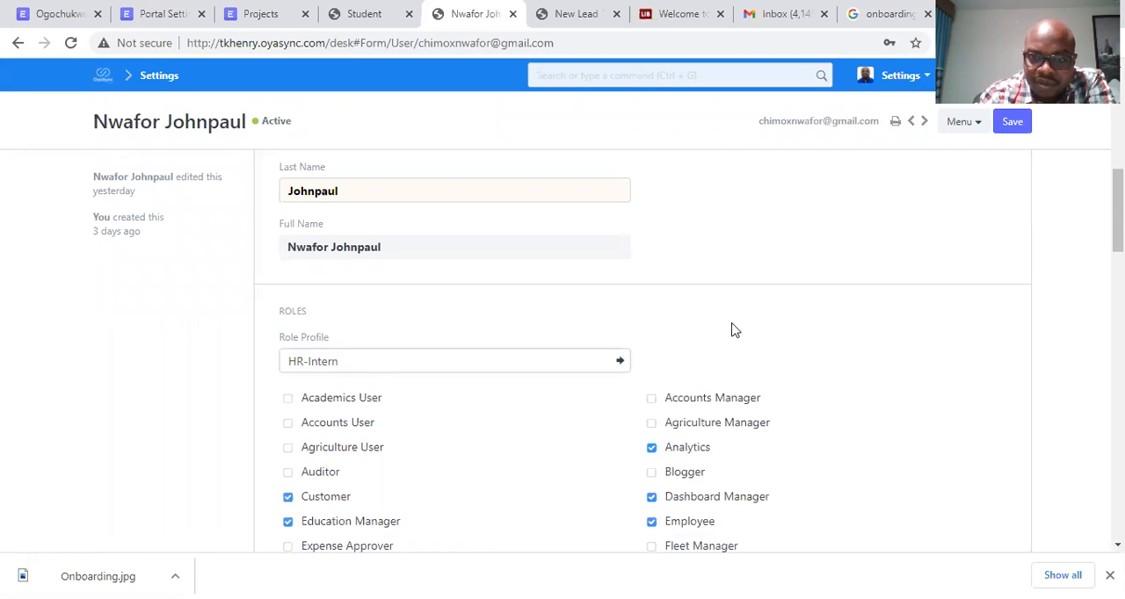
{"action": "scroll", "coordinate": [735, 331], "scroll_direction": "down", "scroll_amount": 4}
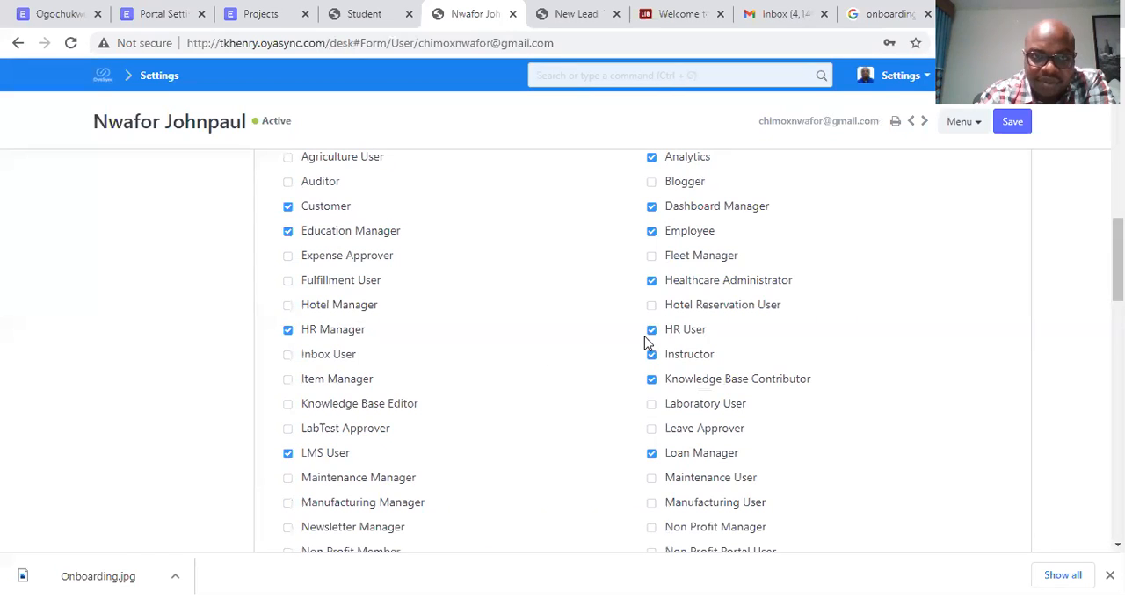
{"action": "scroll", "coordinate": [648, 343], "scroll_direction": "up", "scroll_amount": 10}
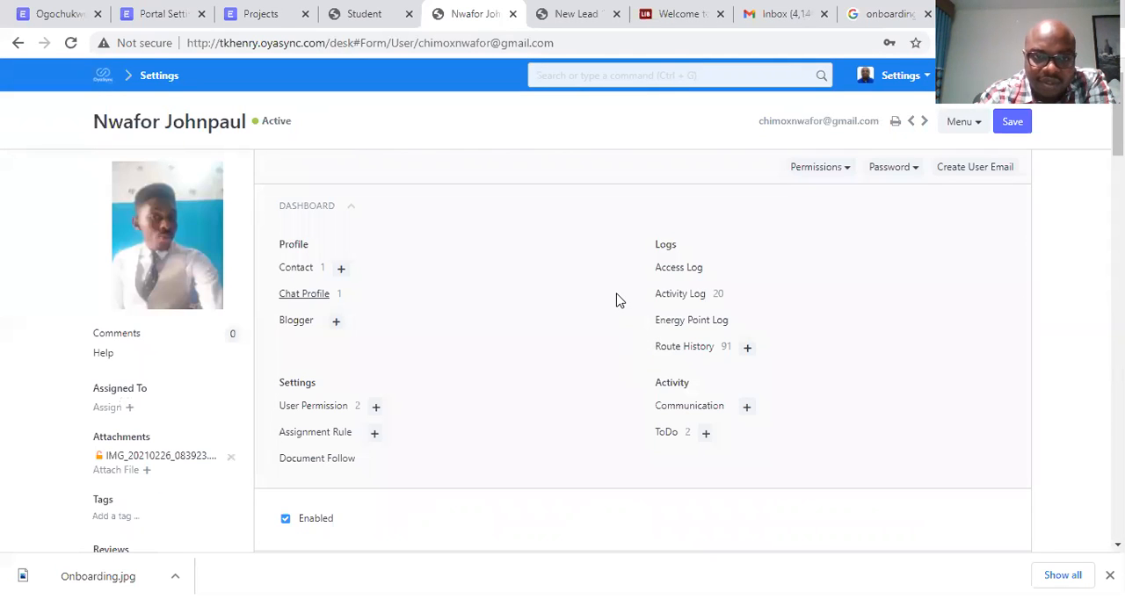
{"action": "scroll", "coordinate": [615, 299], "scroll_direction": "down", "scroll_amount": 2}
{"action": "scroll", "coordinate": [617, 299], "scroll_direction": "down", "scroll_amount": 2}
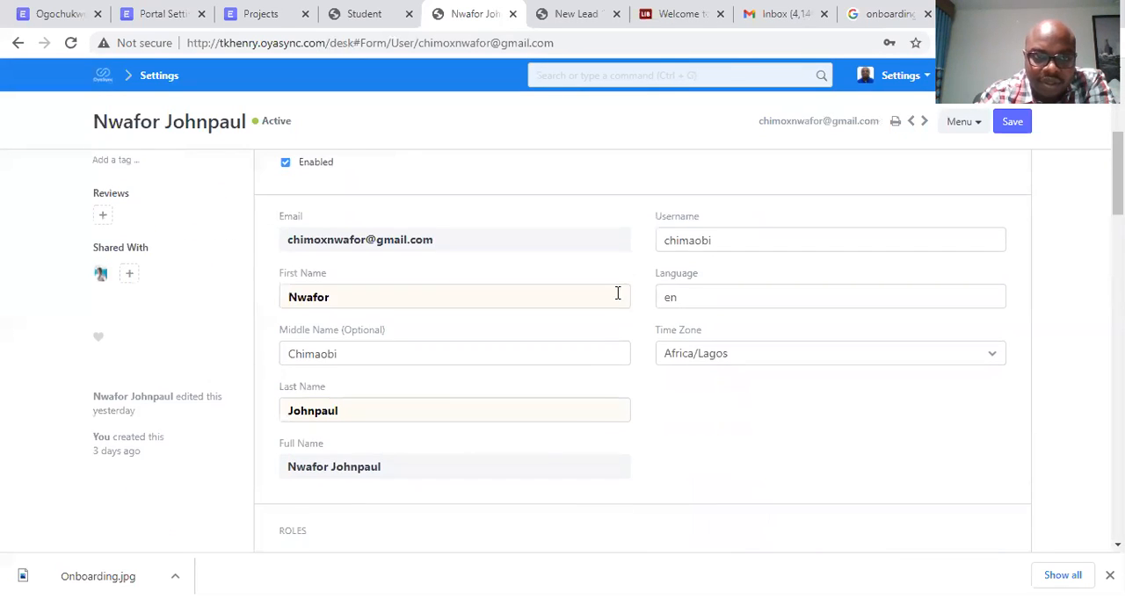
{"action": "scroll", "coordinate": [633, 263], "scroll_direction": "up", "scroll_amount": 5}
Open the HR-Intern role profile linked from the user's Role Profile field.
{"action": "left_click", "coordinate": [671, 80]}
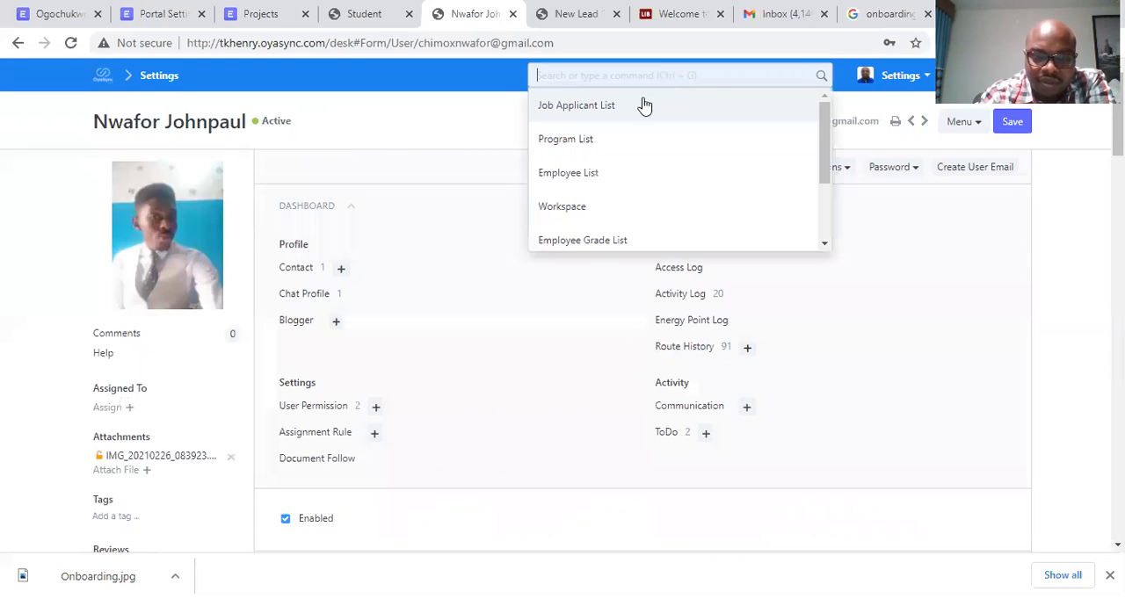
{"action": "scroll", "coordinate": [454, 296], "scroll_direction": "down", "scroll_amount": 4}
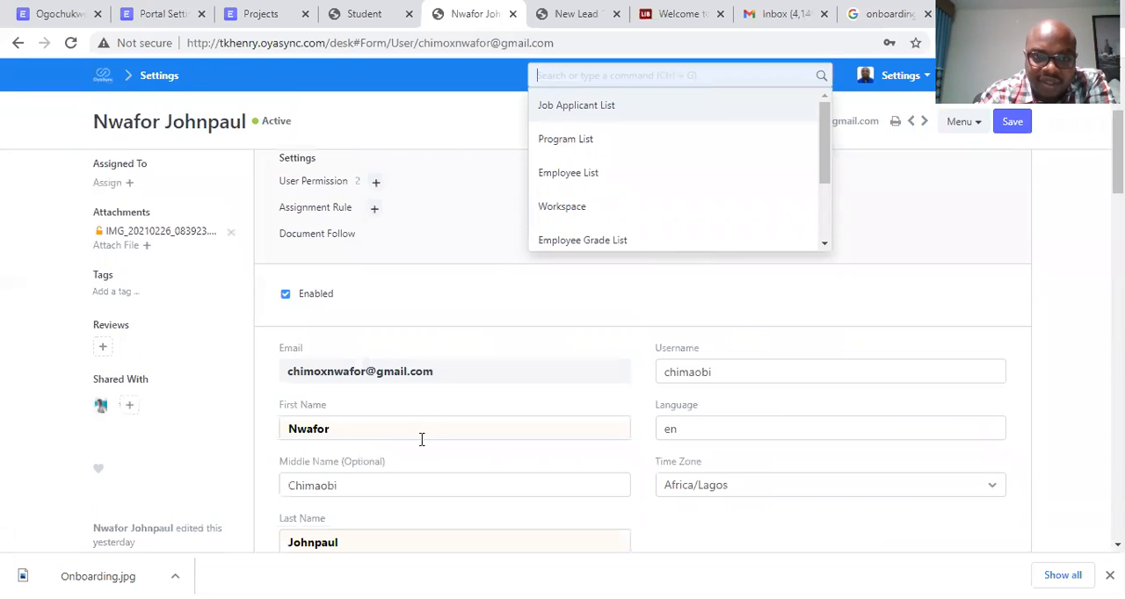
{"action": "scroll", "coordinate": [420, 447], "scroll_direction": "down", "scroll_amount": 2}
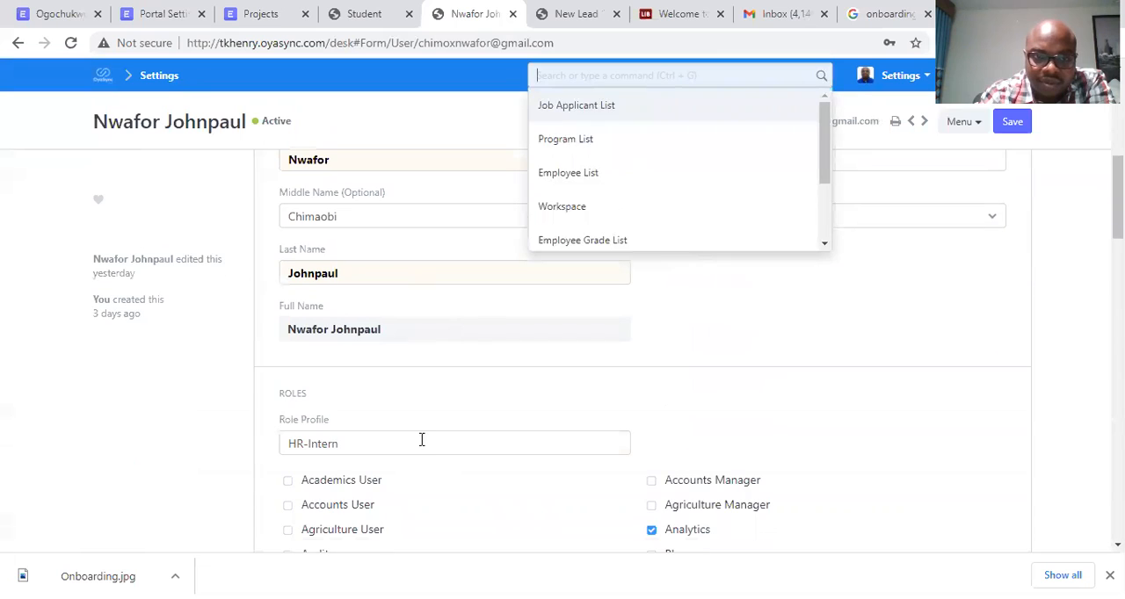
{"action": "left_click", "coordinate": [422, 442]}
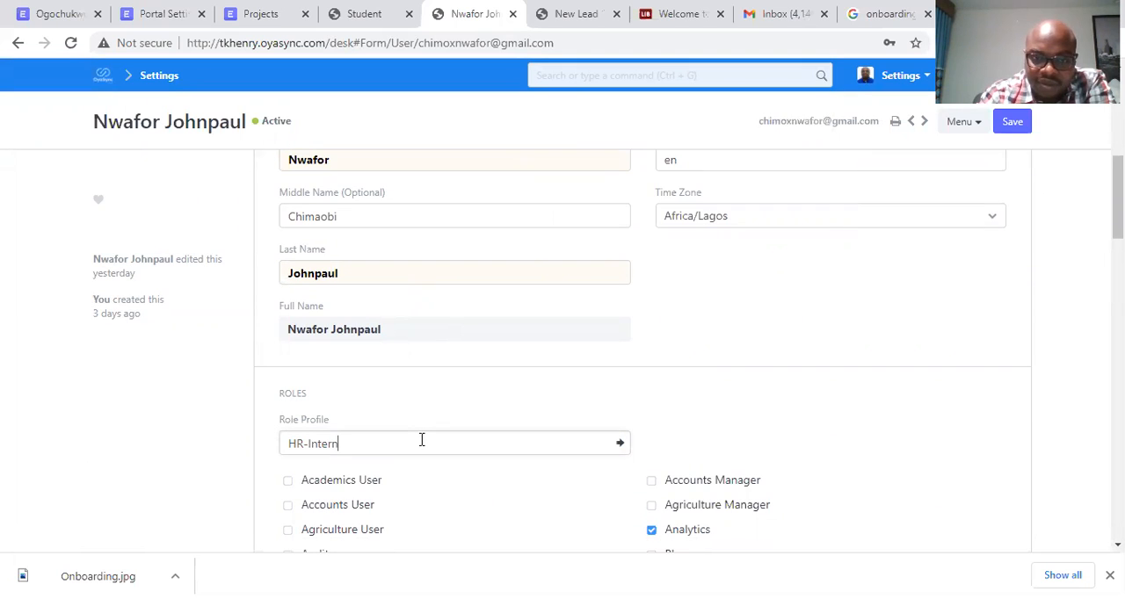
{"action": "left_click", "coordinate": [622, 447]}
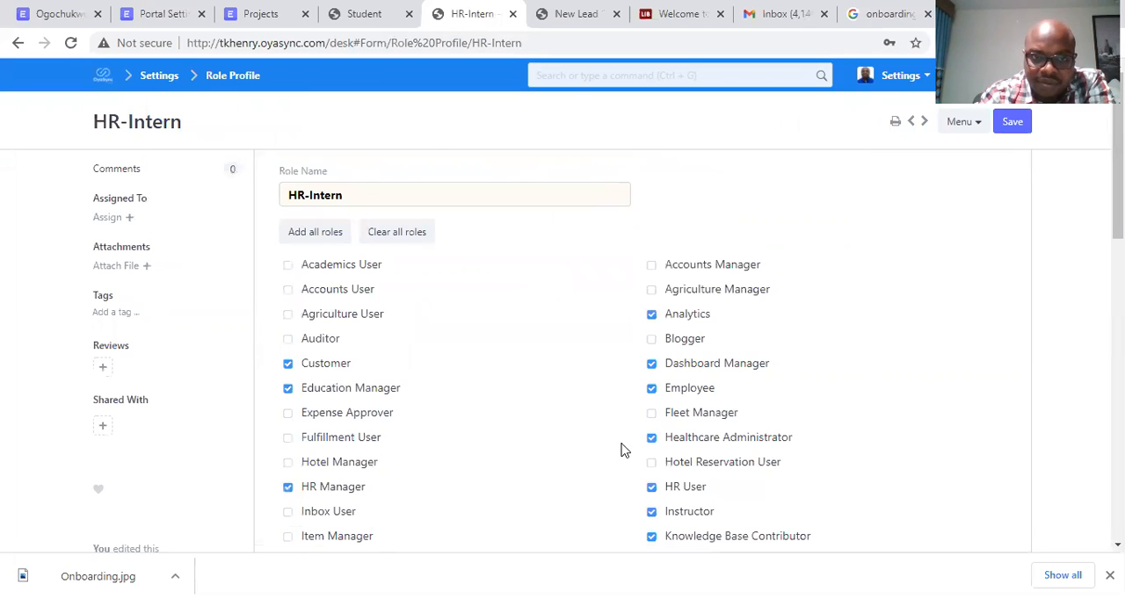
Untick the HR Manager and HR User roles in the HR-Intern role profile and save it.
{"action": "scroll", "coordinate": [622, 451], "scroll_direction": "down", "scroll_amount": 1}
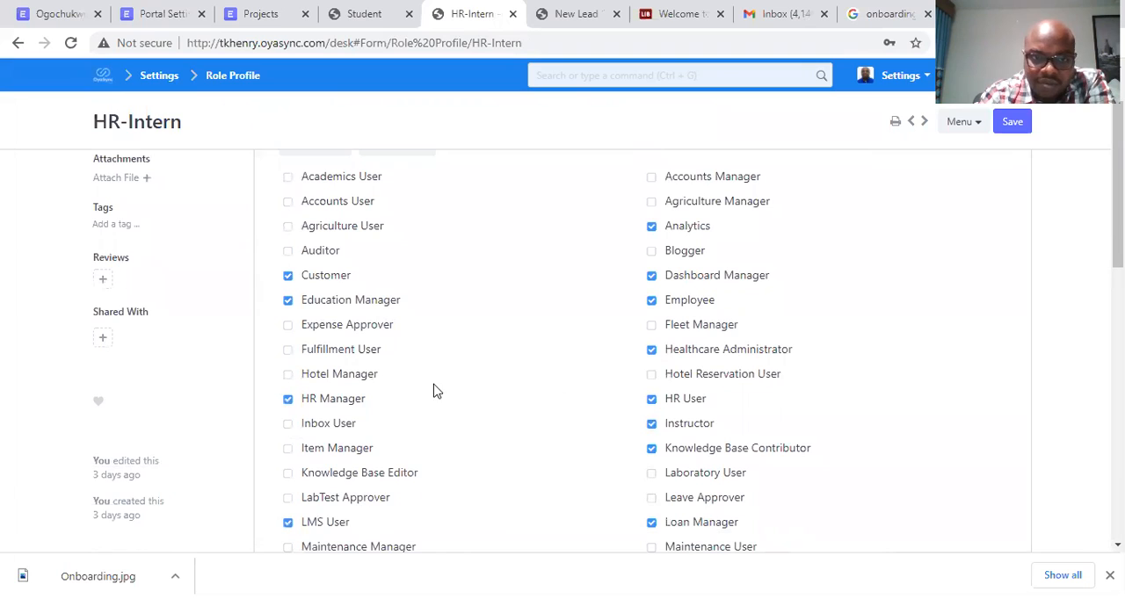
{"action": "left_click", "coordinate": [290, 400]}
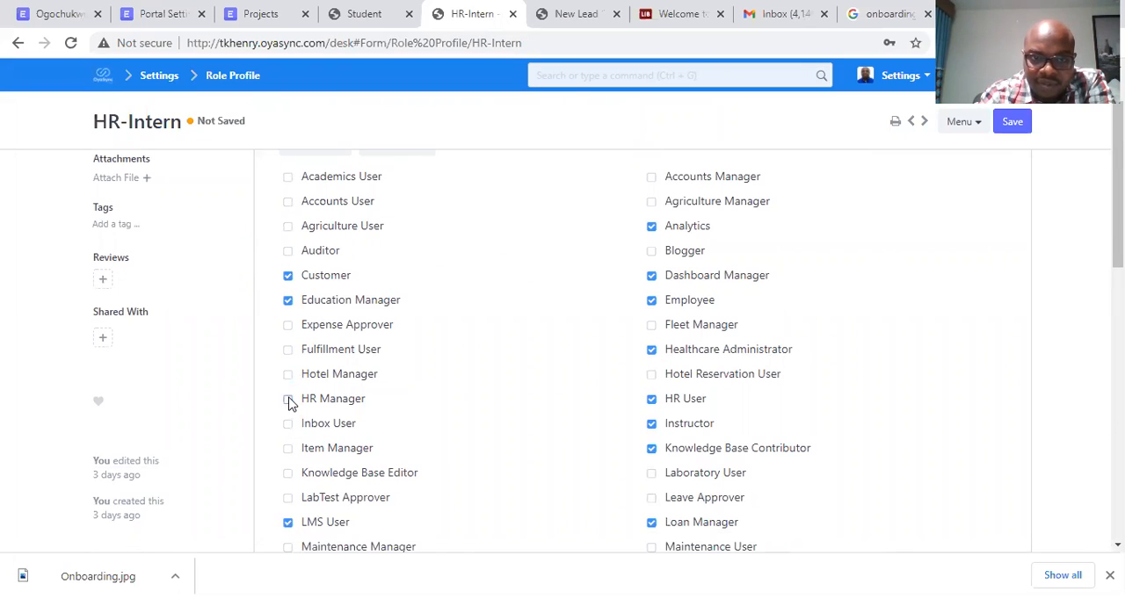
{"action": "left_click", "coordinate": [652, 401]}
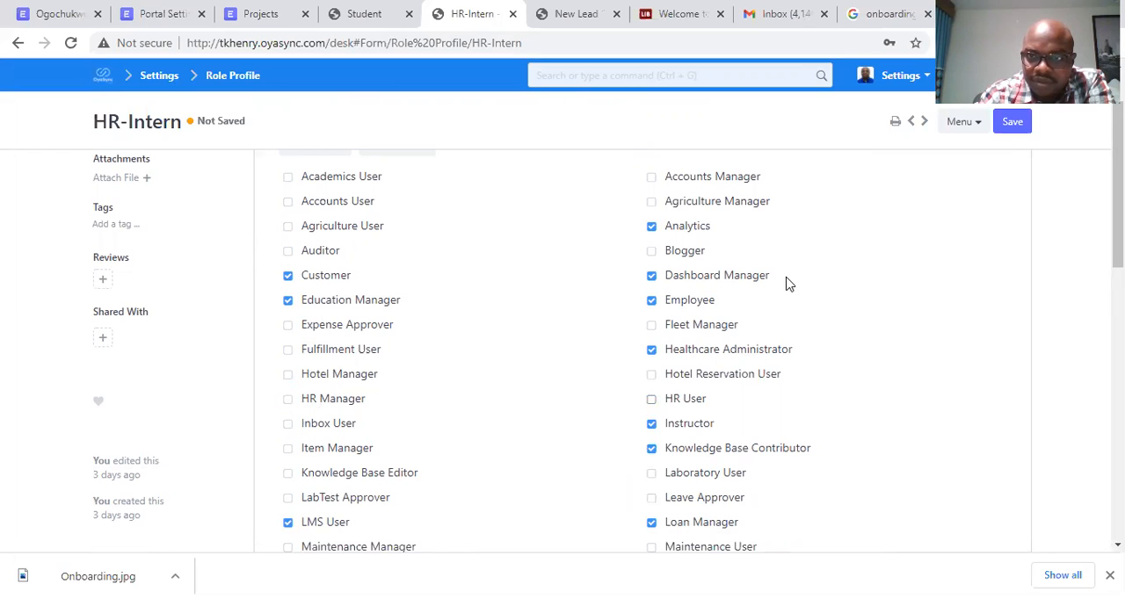
{"action": "scroll", "coordinate": [788, 284], "scroll_direction": "down", "scroll_amount": 1}
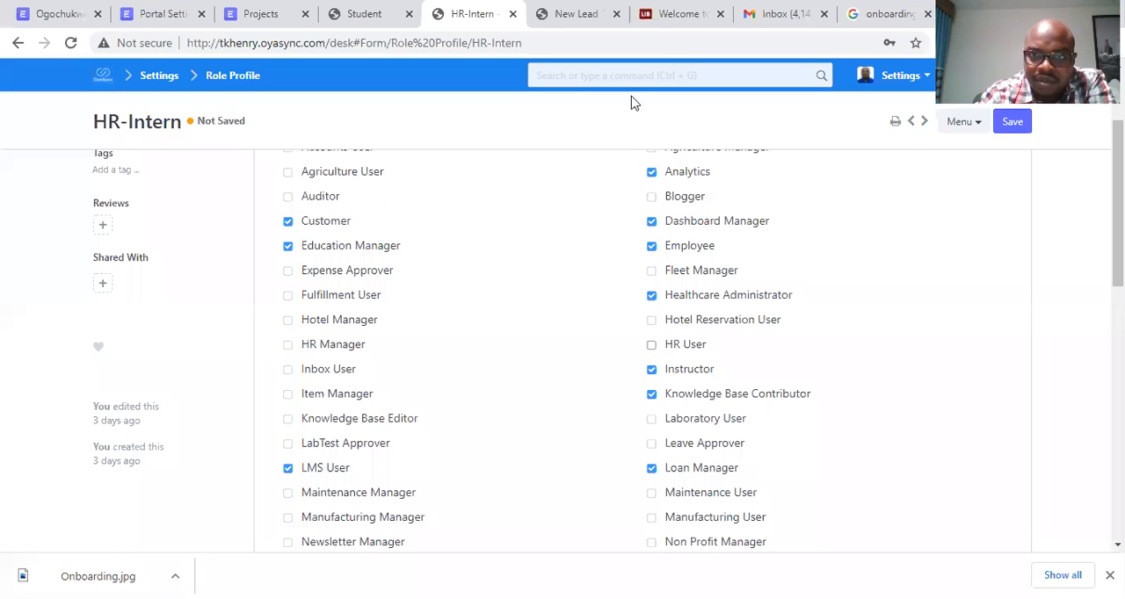
{"action": "left_click", "coordinate": [1011, 124]}
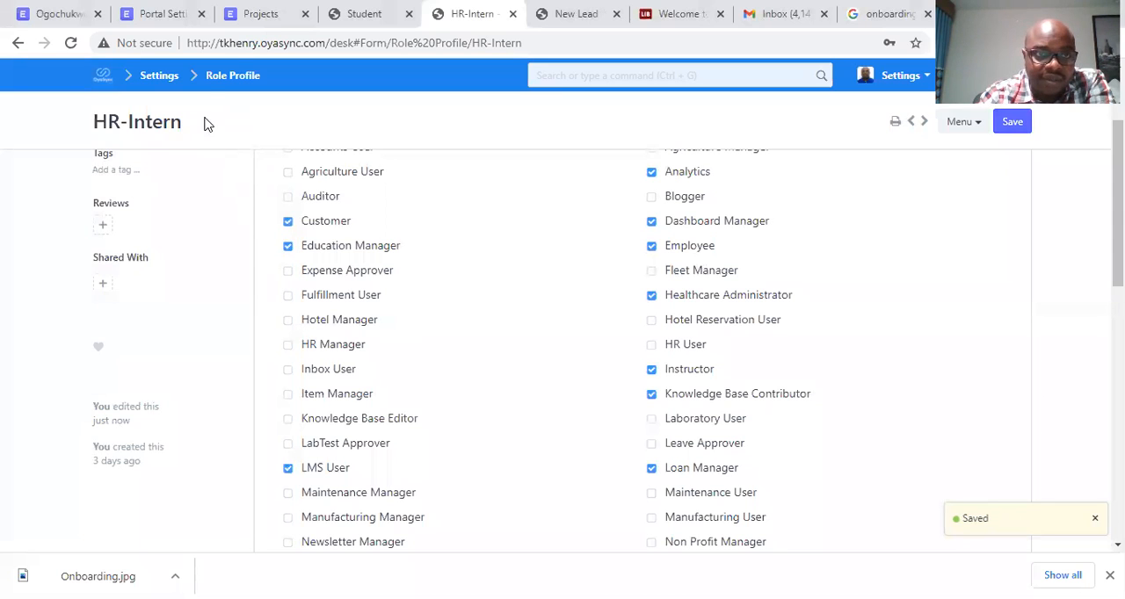
{"action": "left_click", "coordinate": [242, 80]}
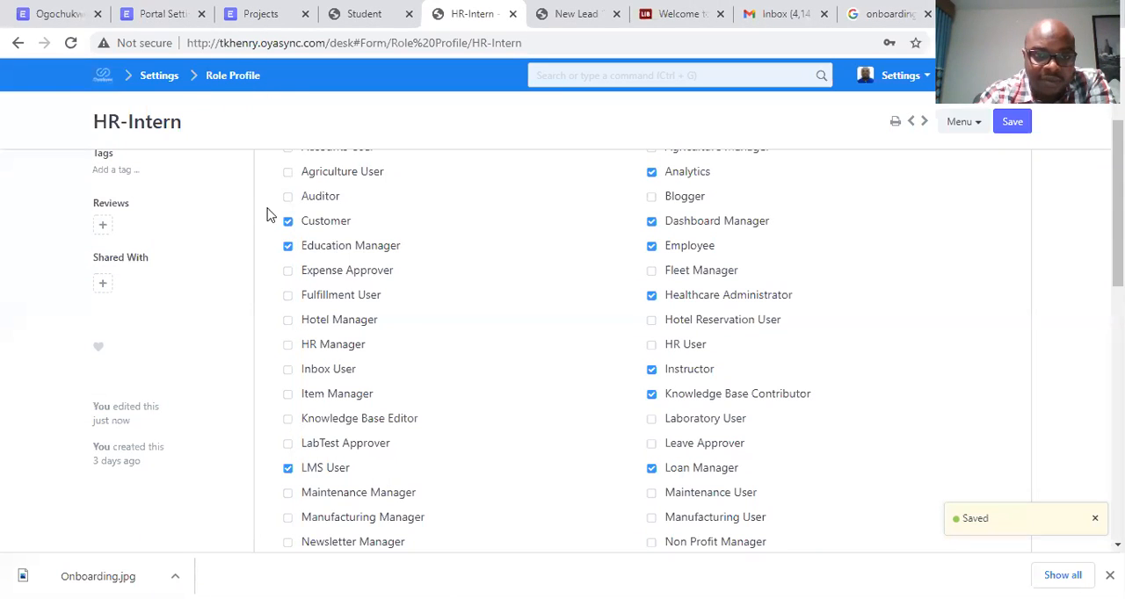
{"action": "scroll", "coordinate": [417, 296], "scroll_direction": "down", "scroll_amount": 5}
{"action": "scroll", "coordinate": [416, 296], "scroll_direction": "up", "scroll_amount": 5}
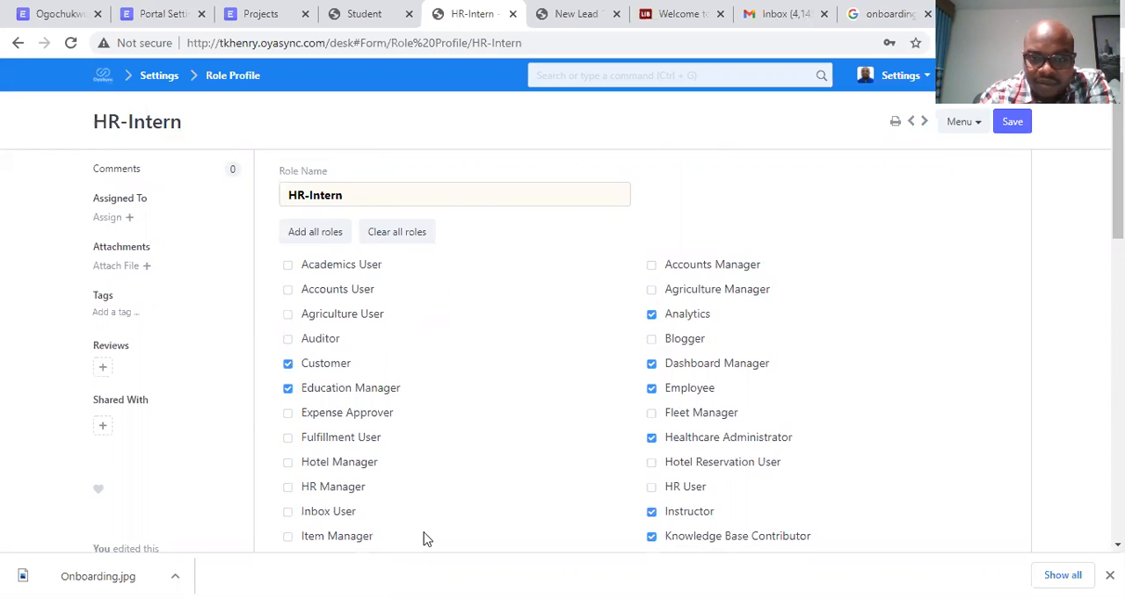
Tick the HR User and HR Manager roles again and save the role profile.
{"action": "left_click", "coordinate": [651, 488]}
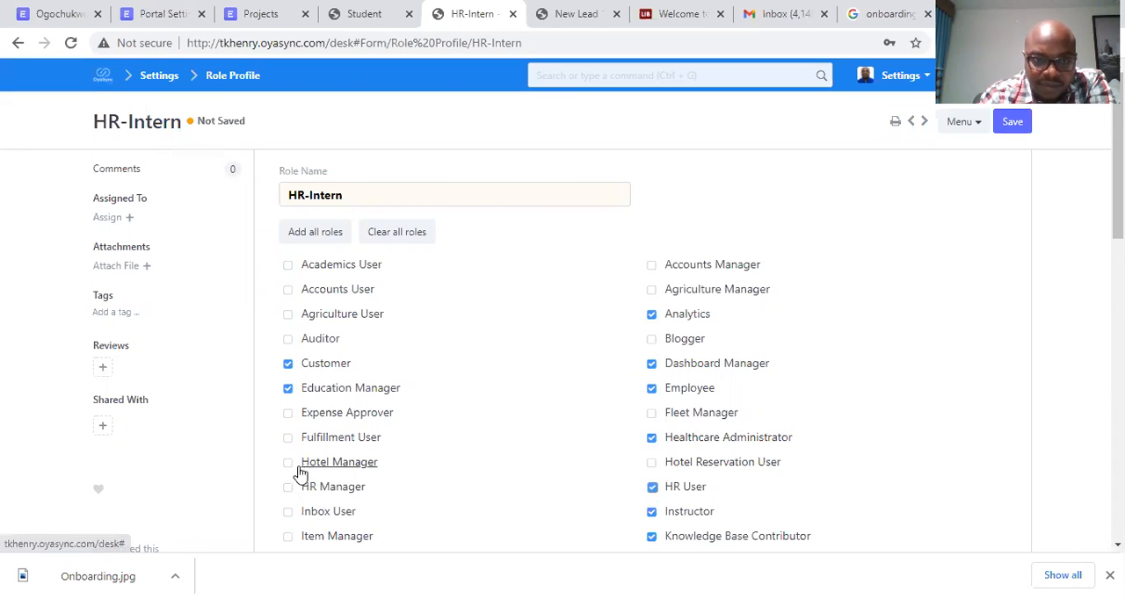
{"action": "left_click", "coordinate": [288, 488]}
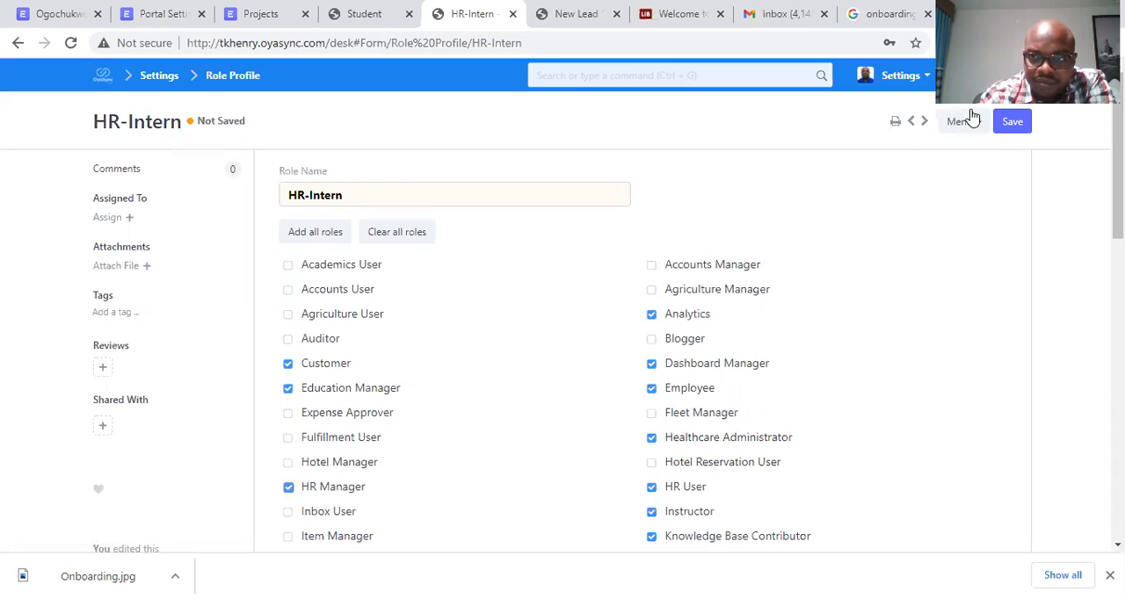
{"action": "left_click", "coordinate": [1016, 130]}
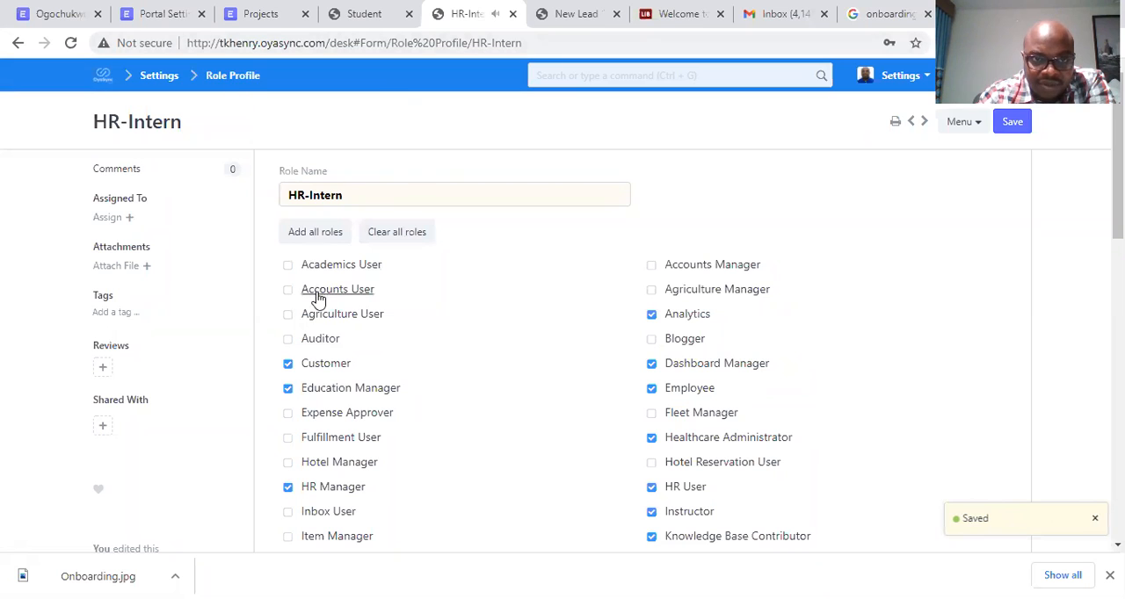
Scroll through the profile's full role list to review which roles are ticked.
{"action": "scroll", "coordinate": [399, 365], "scroll_direction": "down", "scroll_amount": 3}
{"action": "scroll", "coordinate": [400, 366], "scroll_direction": "up", "scroll_amount": 3}
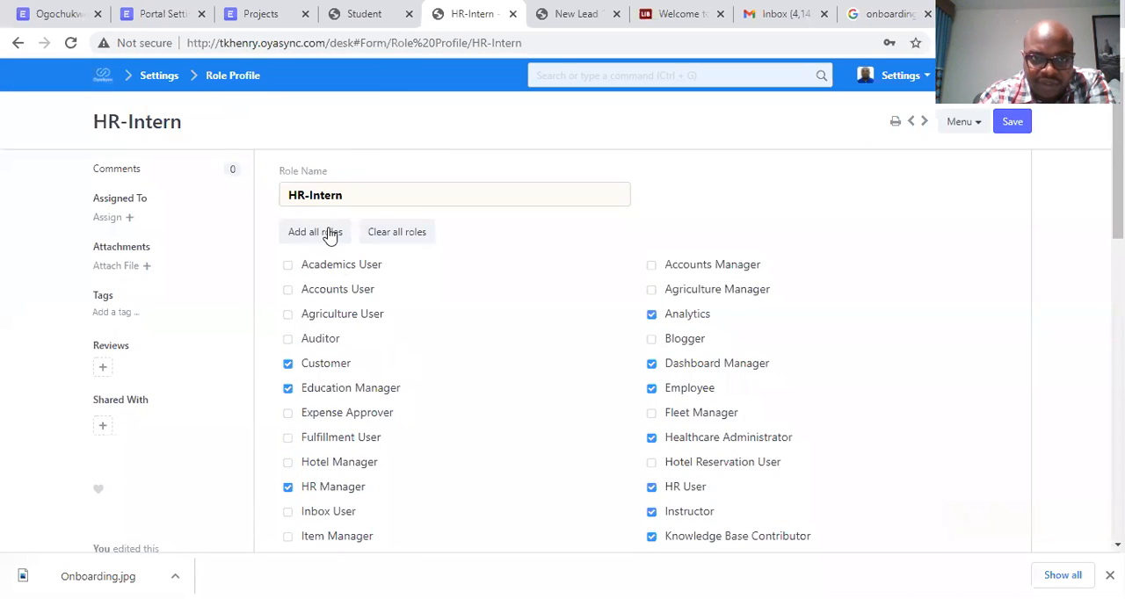
{"action": "scroll", "coordinate": [442, 361], "scroll_direction": "down", "scroll_amount": 4}
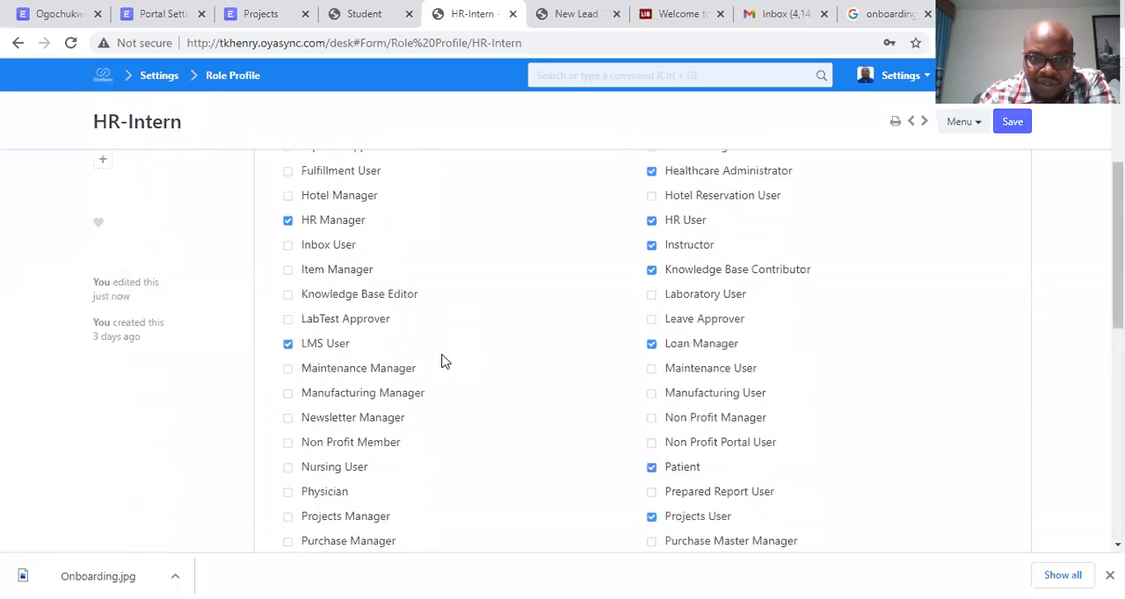
{"action": "scroll", "coordinate": [442, 361], "scroll_direction": "down", "scroll_amount": 3}
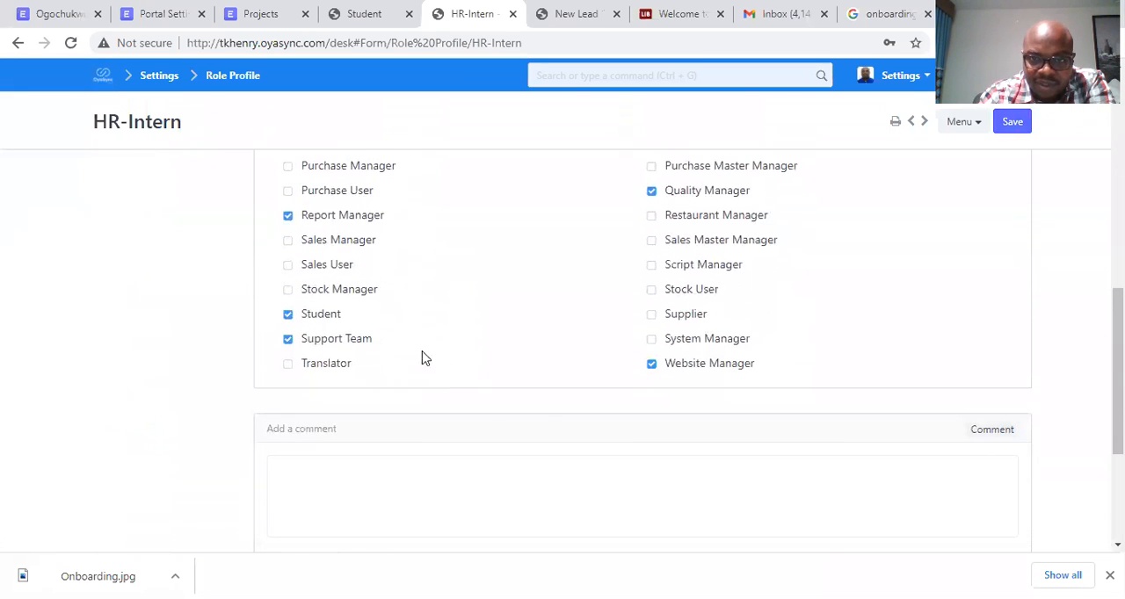
{"action": "scroll", "coordinate": [583, 387], "scroll_direction": "down", "scroll_amount": 2}
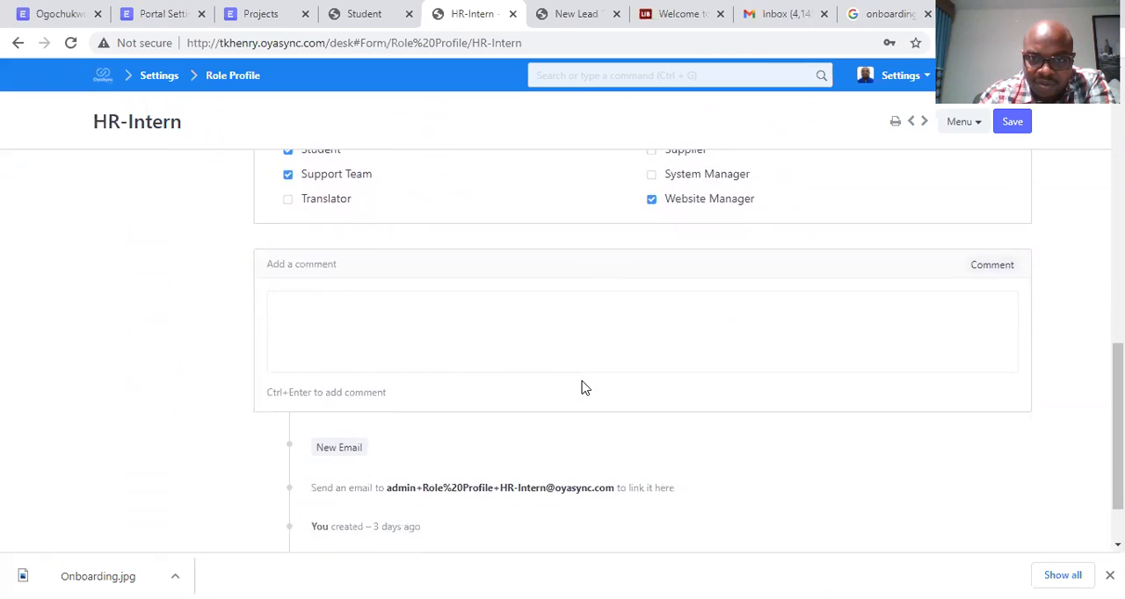
{"action": "scroll", "coordinate": [581, 387], "scroll_direction": "up", "scroll_amount": 4}
{"action": "scroll", "coordinate": [581, 387], "scroll_direction": "up", "scroll_amount": 5}
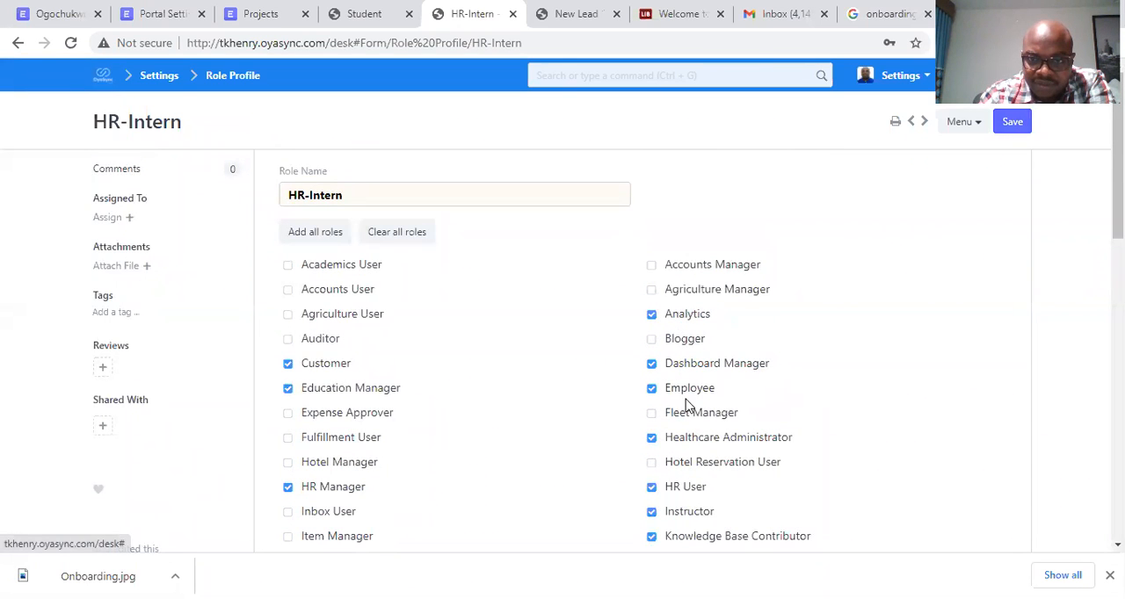
{"action": "scroll", "coordinate": [721, 451], "scroll_direction": "down", "scroll_amount": 1}
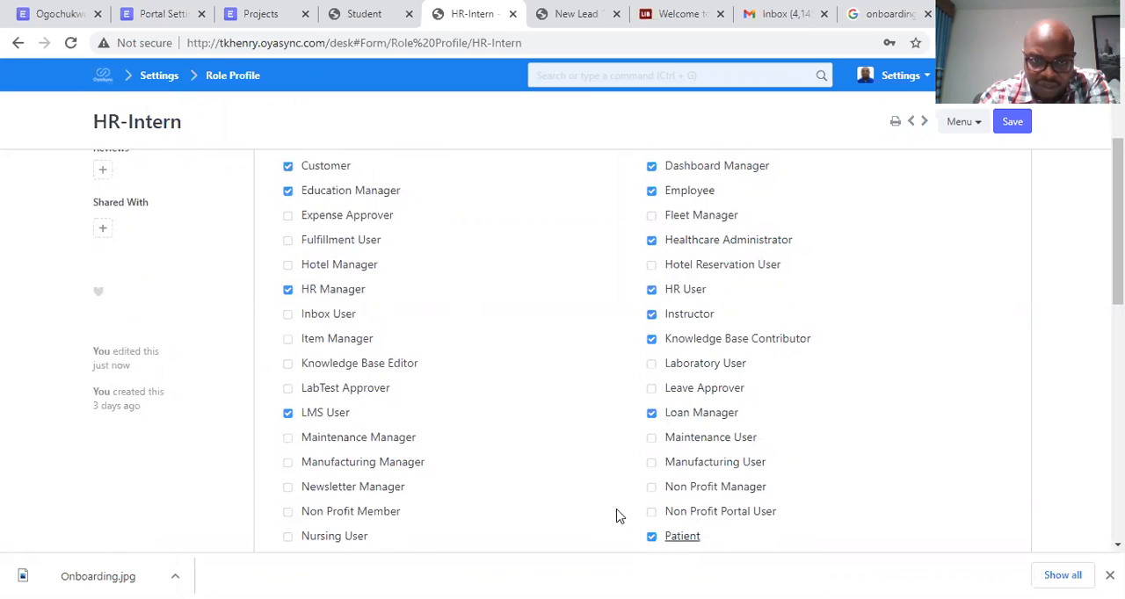
{"action": "scroll", "coordinate": [548, 474], "scroll_direction": "down", "scroll_amount": 5}
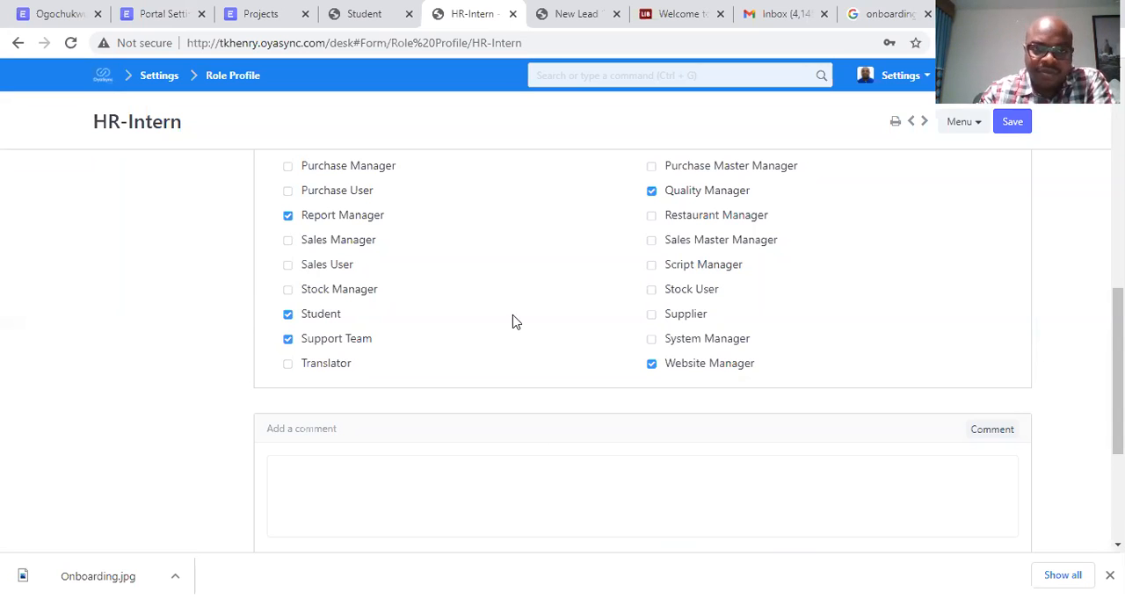
{"action": "scroll", "coordinate": [515, 318], "scroll_direction": "up", "scroll_amount": 5}
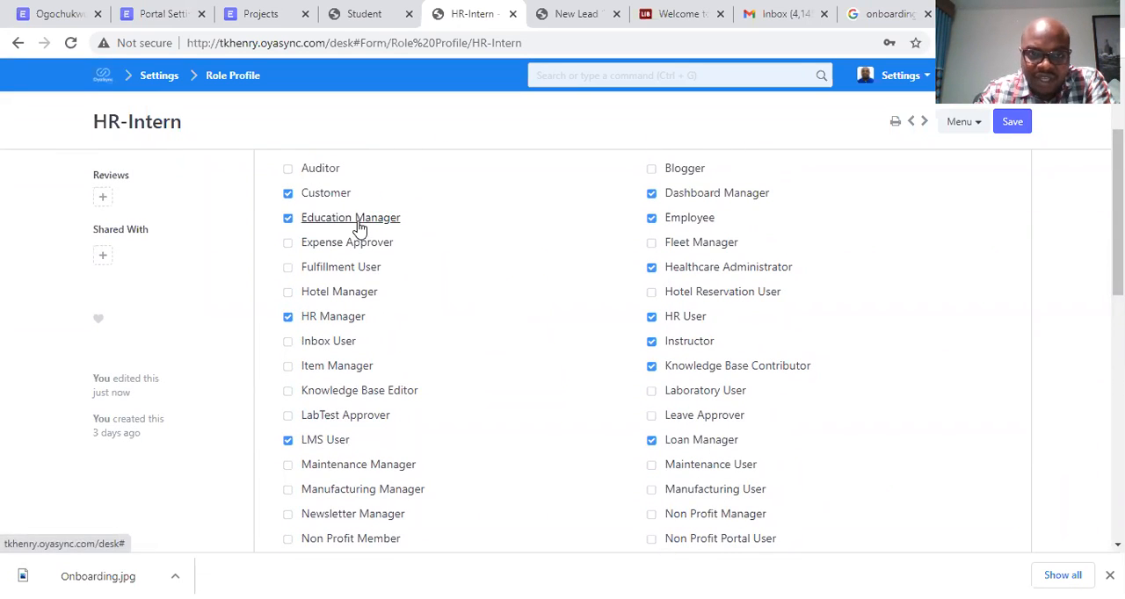
Inspect the document permissions of the Education Manager and HR Manager roles.
{"action": "left_click", "coordinate": [360, 228]}
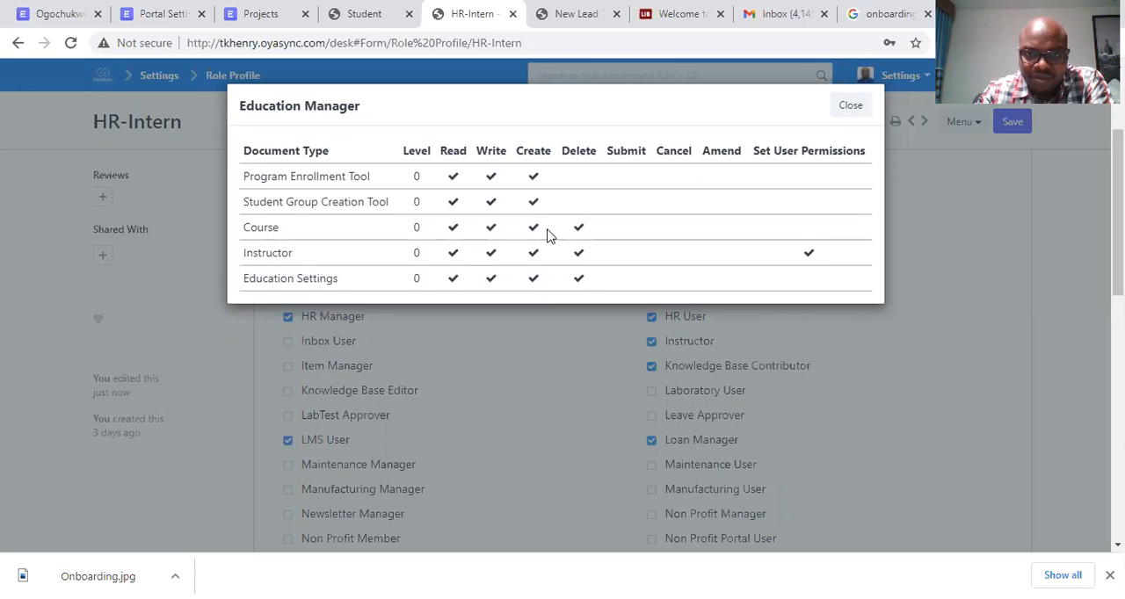
{"action": "left_click", "coordinate": [850, 105]}
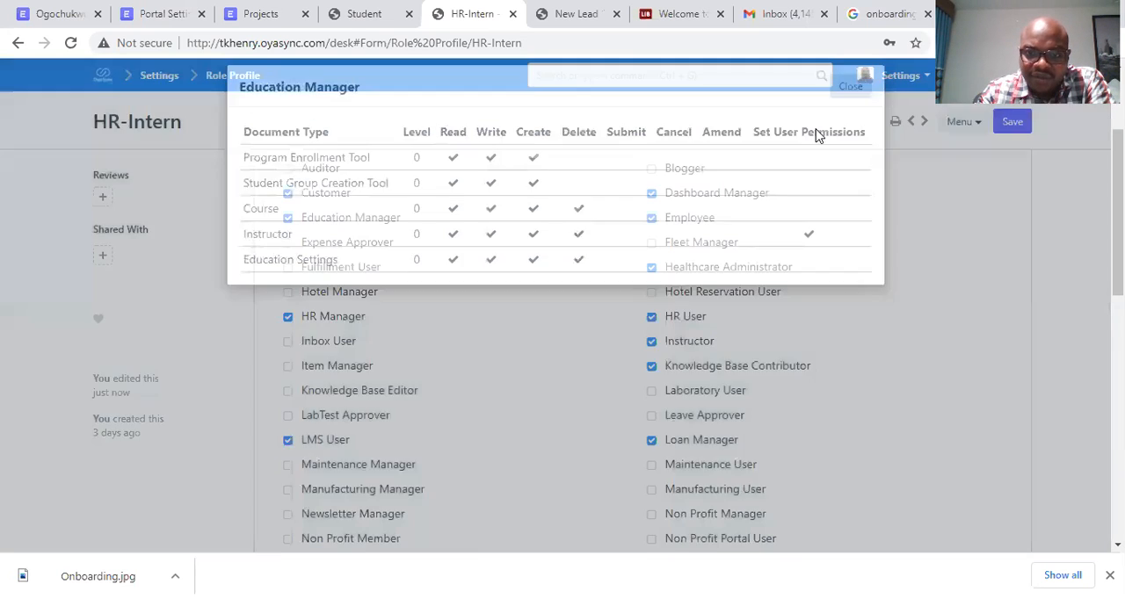
{"action": "left_click", "coordinate": [348, 319]}
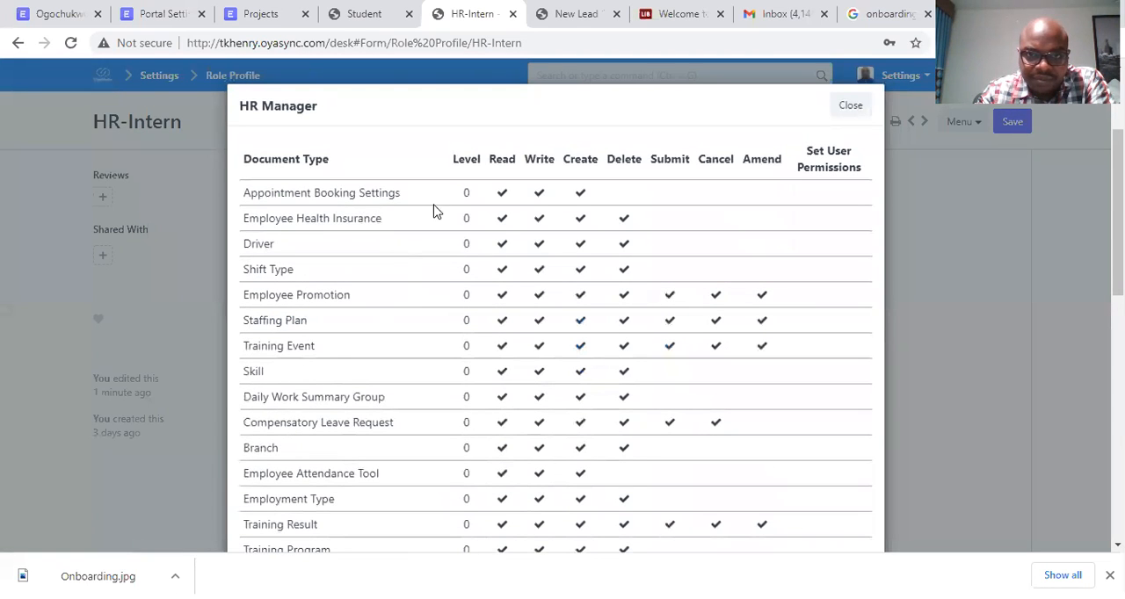
{"action": "scroll", "coordinate": [648, 339], "scroll_direction": "down", "scroll_amount": 4}
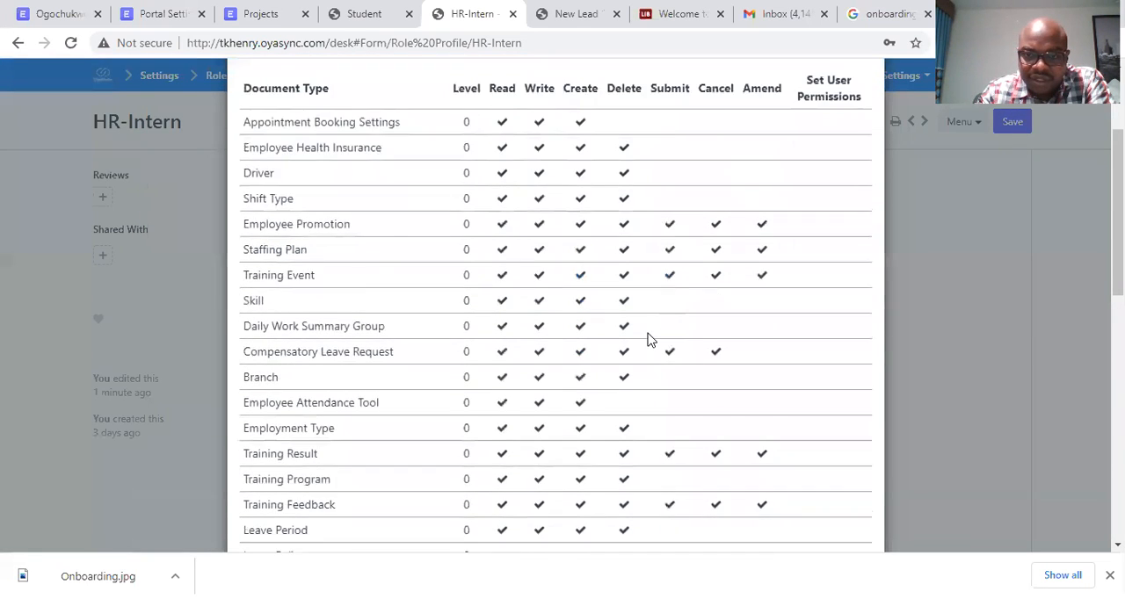
{"action": "scroll", "coordinate": [648, 340], "scroll_direction": "down", "scroll_amount": 9}
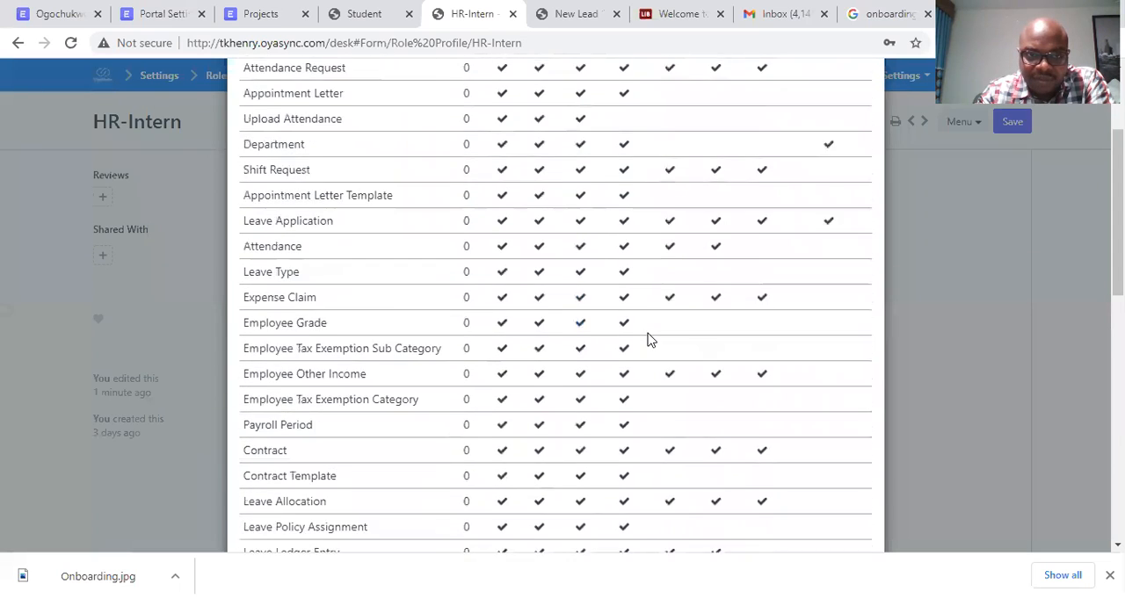
{"action": "scroll", "coordinate": [648, 340], "scroll_direction": "up", "scroll_amount": 13}
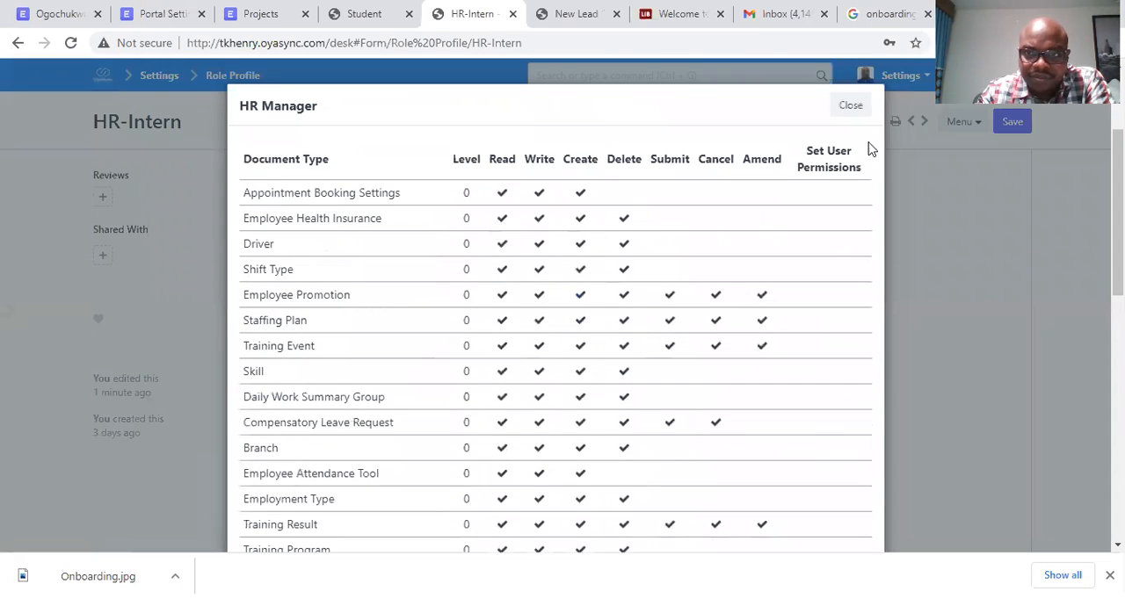
{"action": "left_click", "coordinate": [852, 106]}
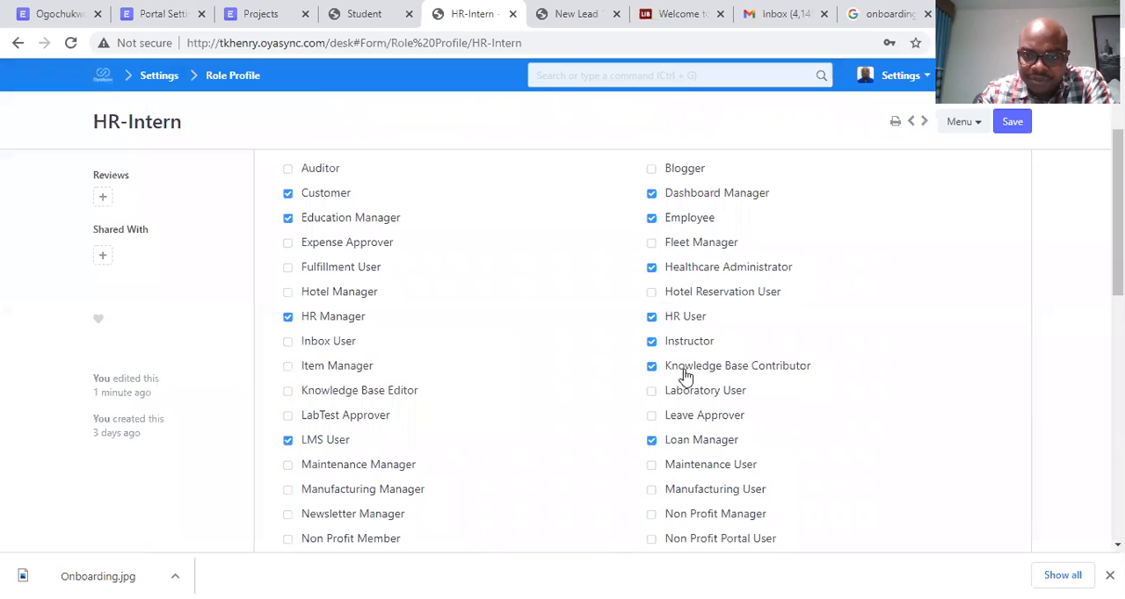
Open the HR User role's permission table and scroll through its document permissions.
{"action": "left_click", "coordinate": [687, 317]}
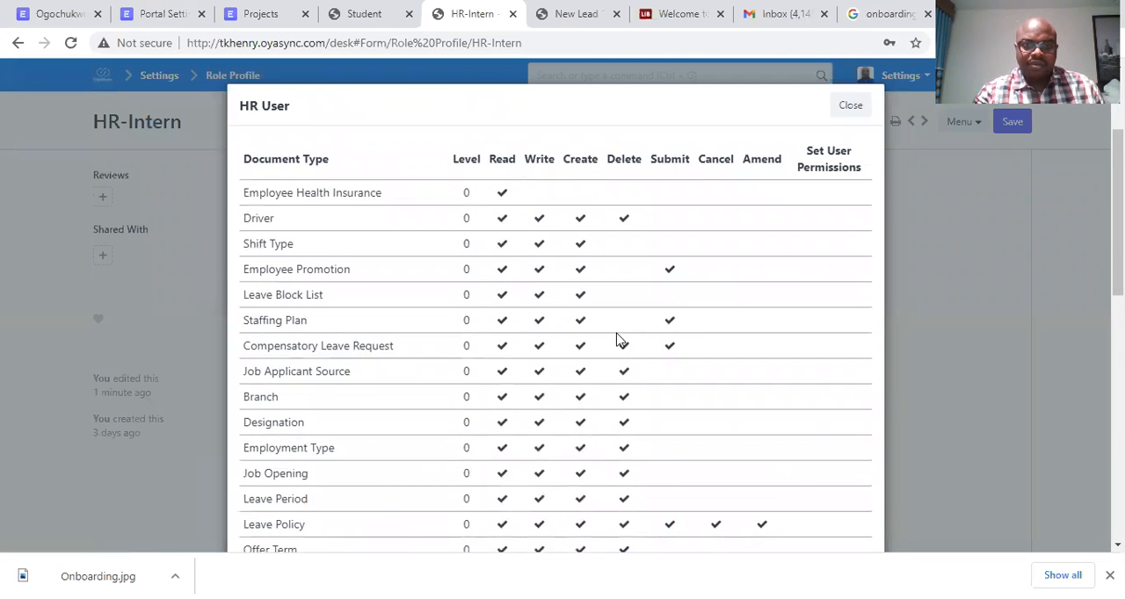
{"action": "scroll", "coordinate": [618, 340], "scroll_direction": "down", "scroll_amount": 3}
{"action": "scroll", "coordinate": [618, 339], "scroll_direction": "down", "scroll_amount": 7}
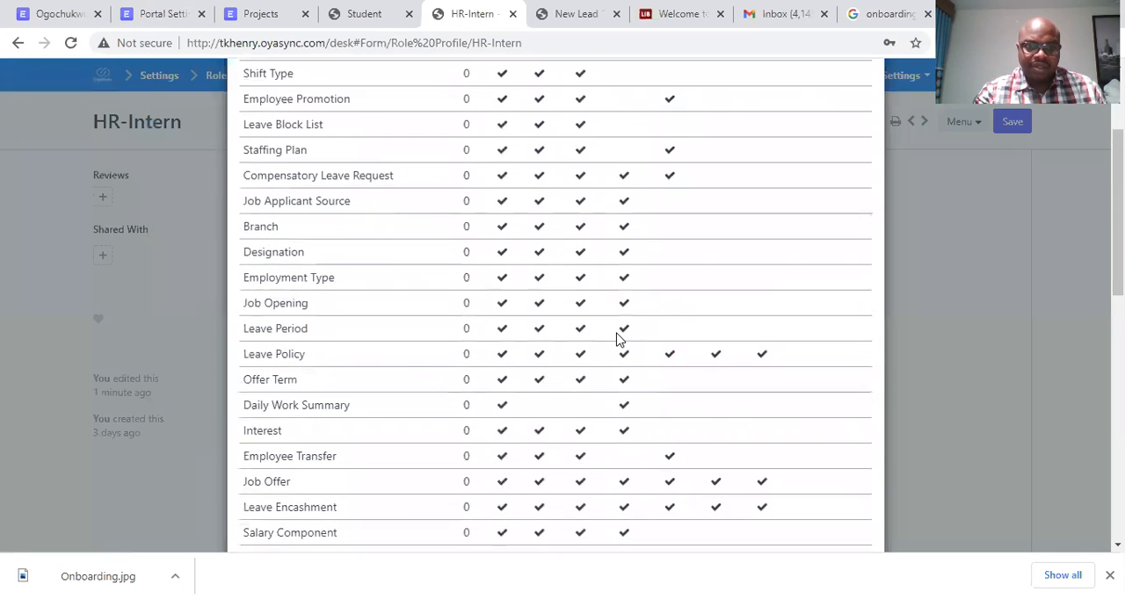
{"action": "left_click_drag", "start_coordinate": [510, 270], "coordinate": [415, 210]}
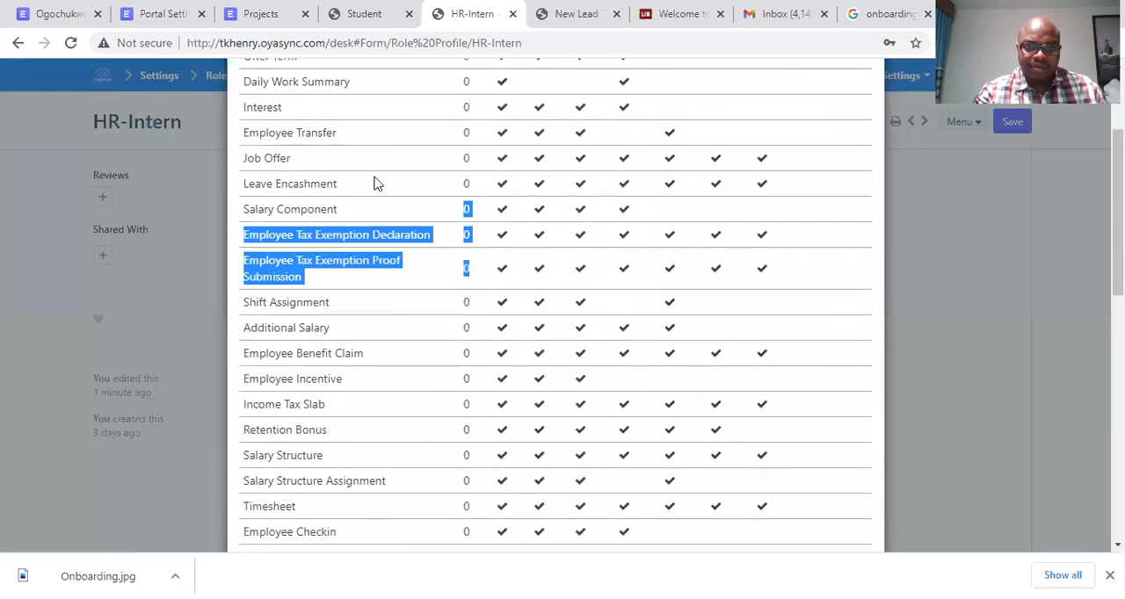
{"action": "scroll", "coordinate": [342, 300], "scroll_direction": "down", "scroll_amount": 2}
{"action": "left_click", "coordinate": [344, 299]}
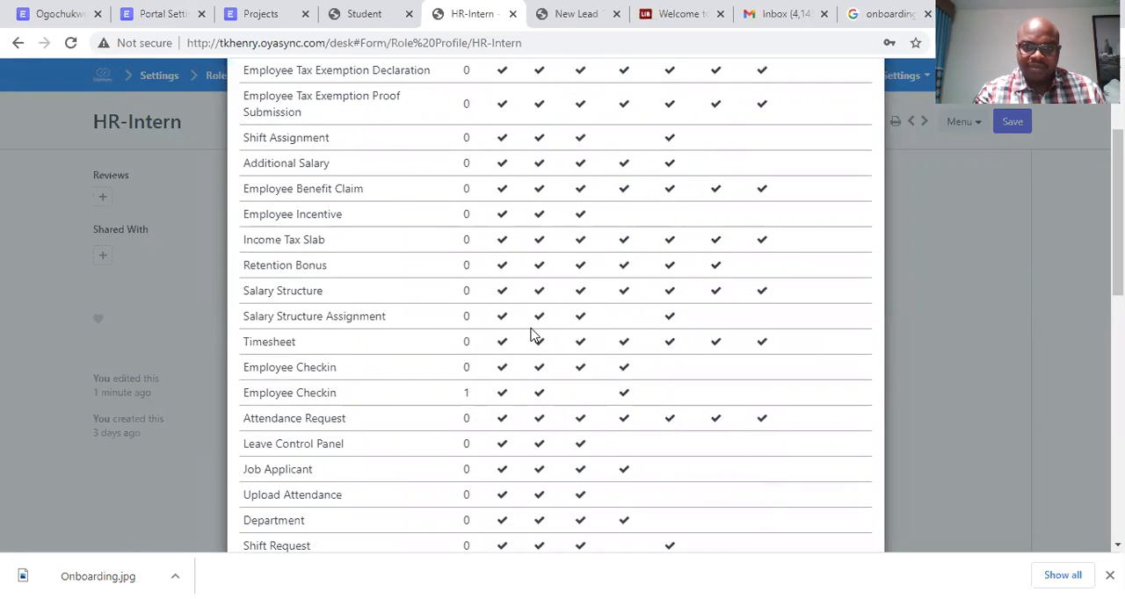
{"action": "scroll", "coordinate": [532, 335], "scroll_direction": "up", "scroll_amount": 2}
{"action": "scroll", "coordinate": [532, 334], "scroll_direction": "up", "scroll_amount": 5}
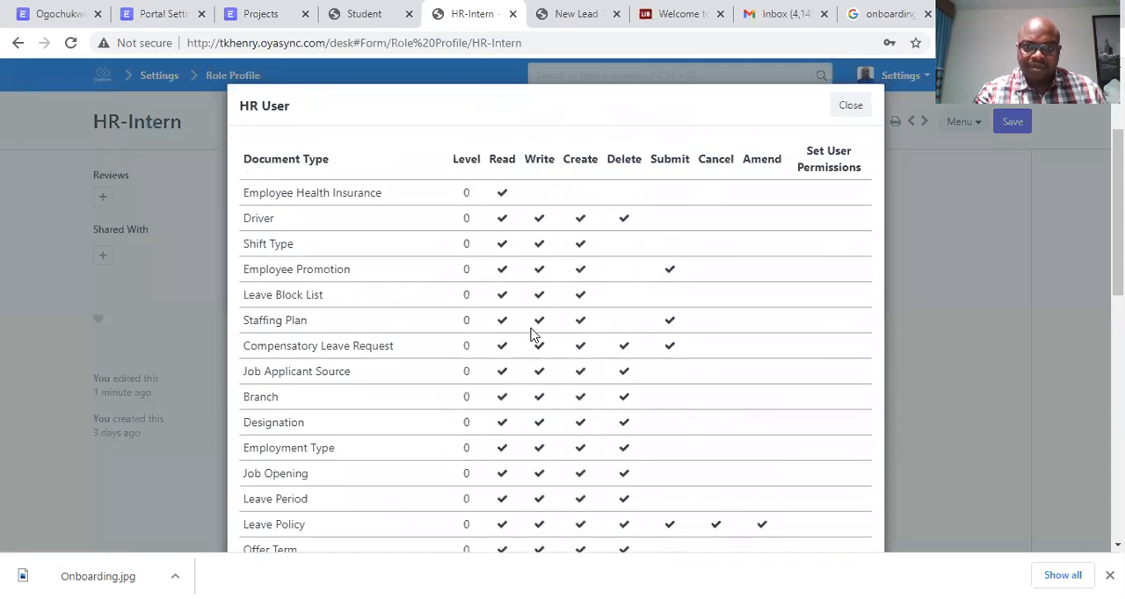
{"action": "scroll", "coordinate": [532, 334], "scroll_direction": "down", "scroll_amount": 6}
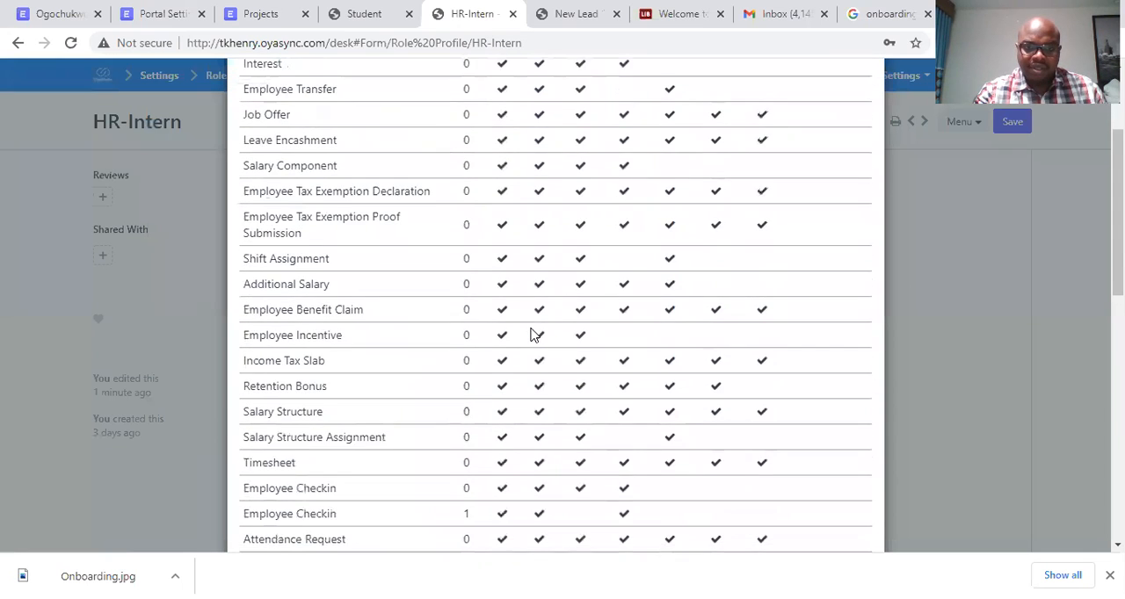
{"action": "scroll", "coordinate": [532, 334], "scroll_direction": "down", "scroll_amount": 2}
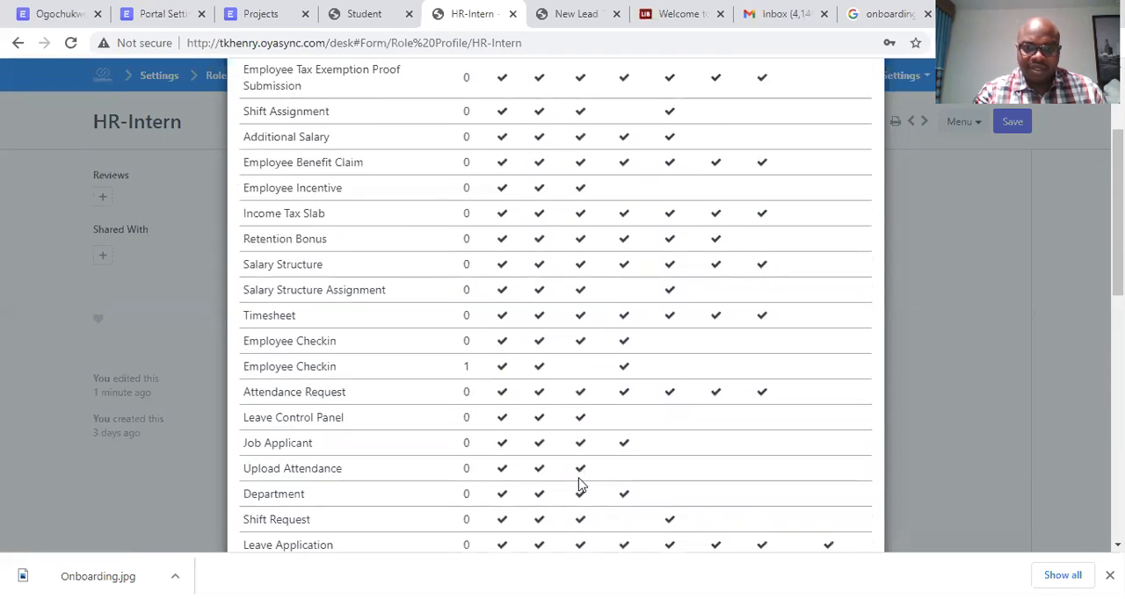
{"action": "scroll", "coordinate": [580, 483], "scroll_direction": "down", "scroll_amount": 3}
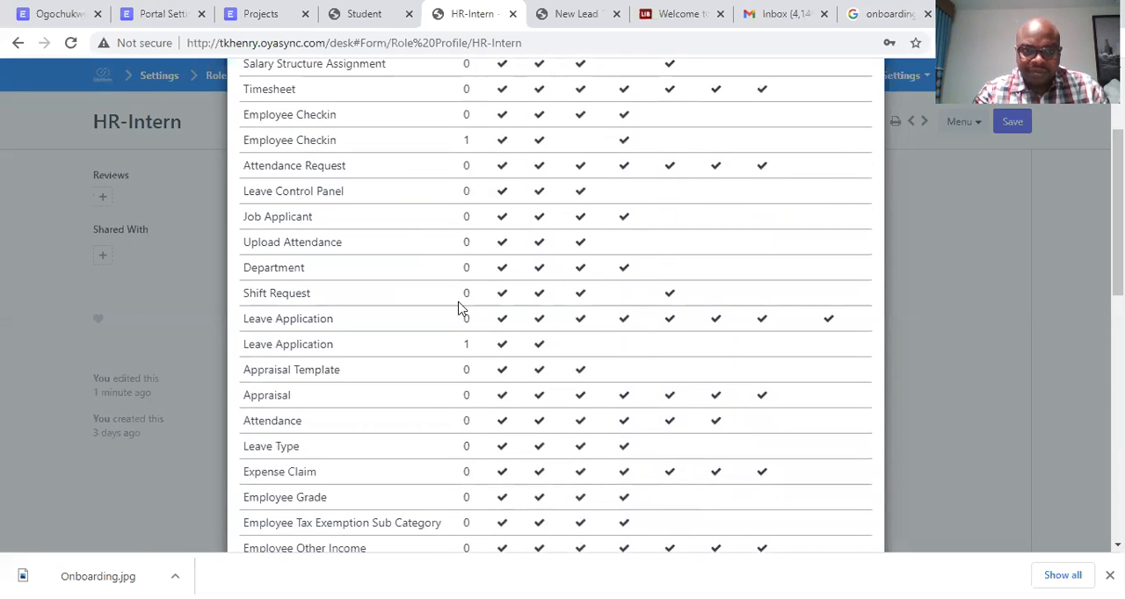
{"action": "scroll", "coordinate": [716, 344], "scroll_direction": "up", "scroll_amount": 10}
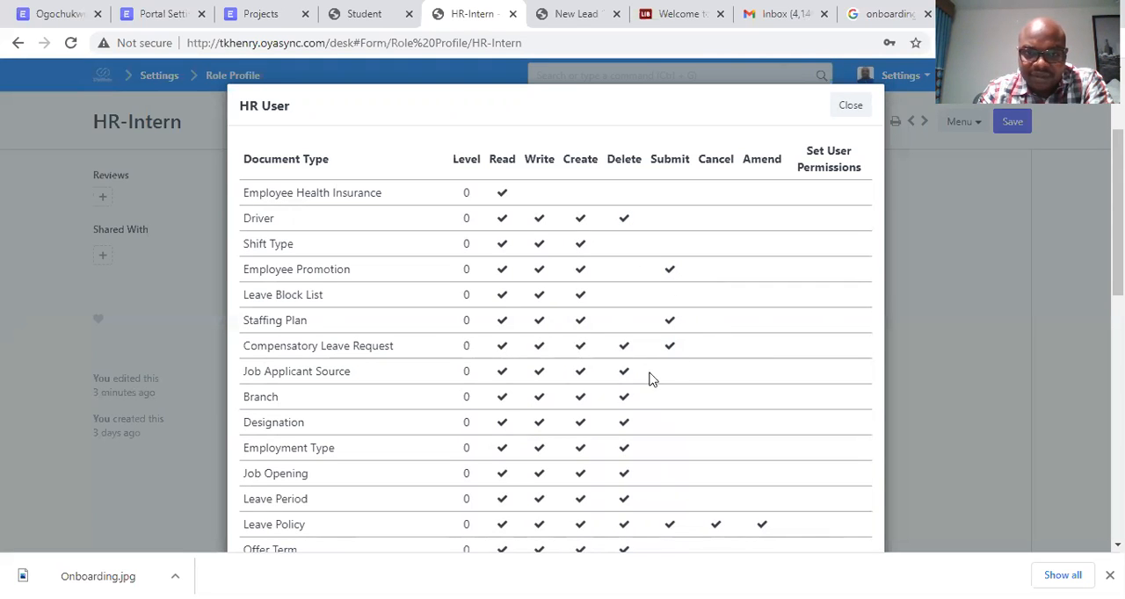
{"action": "scroll", "coordinate": [628, 395], "scroll_direction": "down", "scroll_amount": 4}
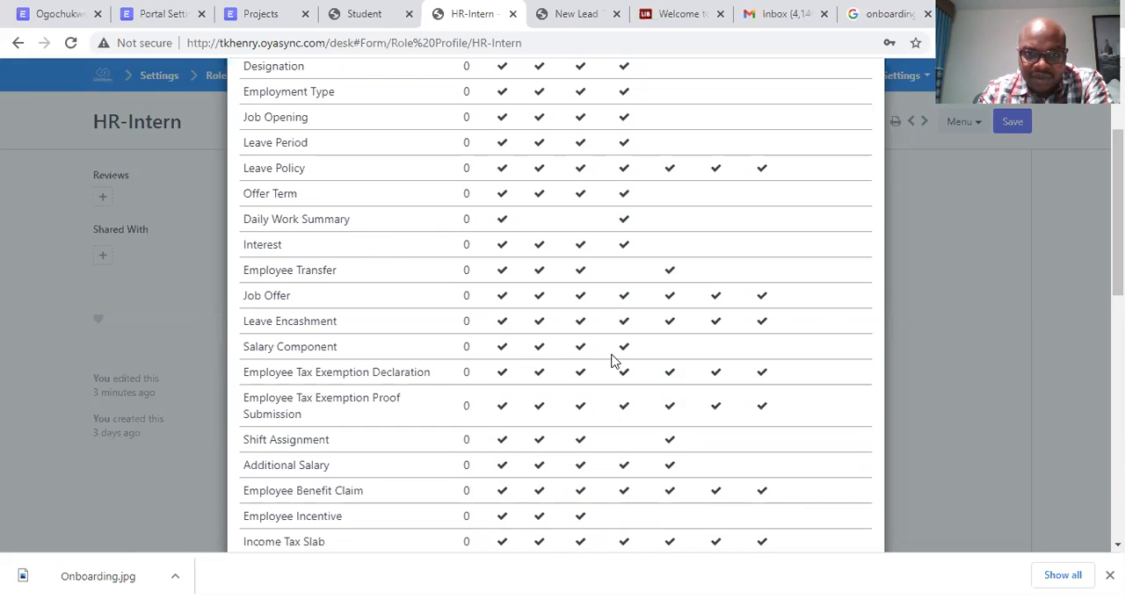
Scroll further through the HR User role's document permissions and close its permission table.
{"action": "scroll", "coordinate": [615, 417], "scroll_direction": "down", "scroll_amount": 2}
{"action": "scroll", "coordinate": [615, 417], "scroll_direction": "down", "scroll_amount": 8}
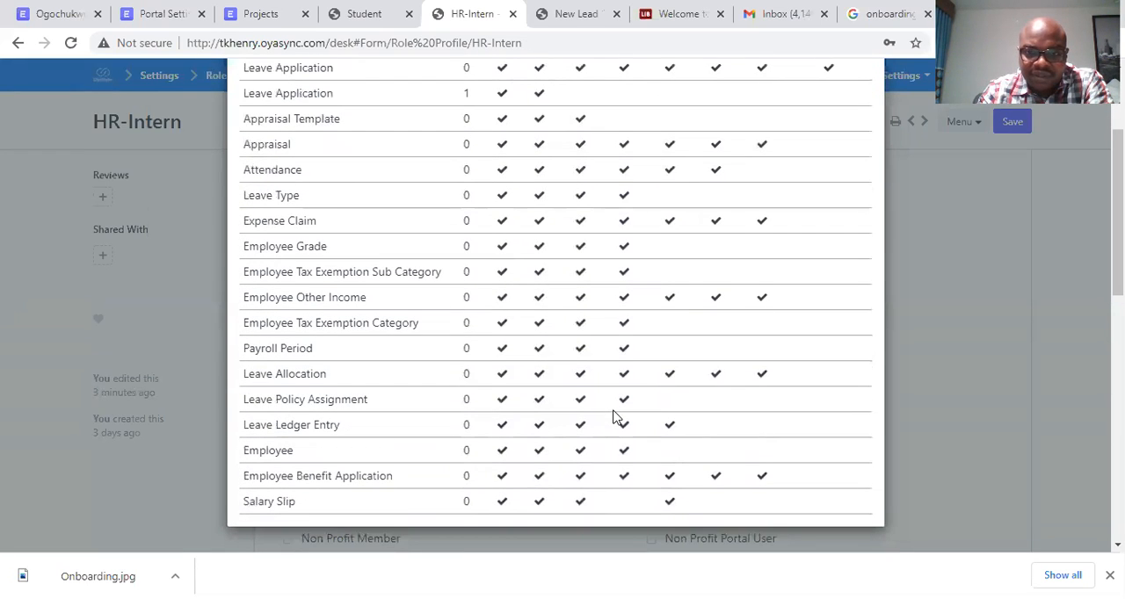
{"action": "scroll", "coordinate": [615, 418], "scroll_direction": "up", "scroll_amount": 10}
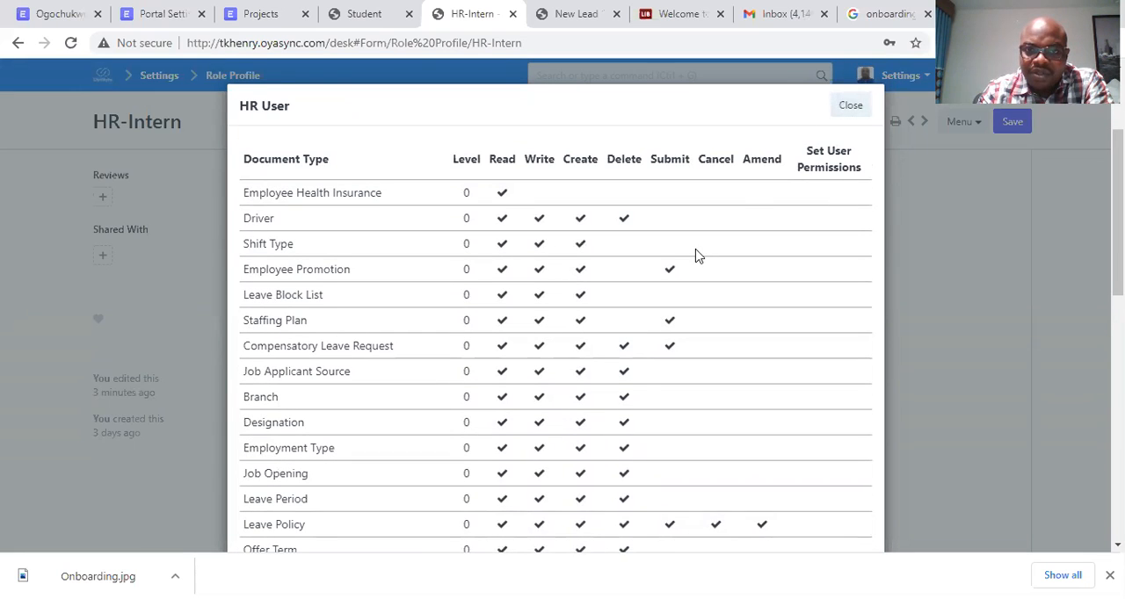
{"action": "left_click", "coordinate": [850, 107]}
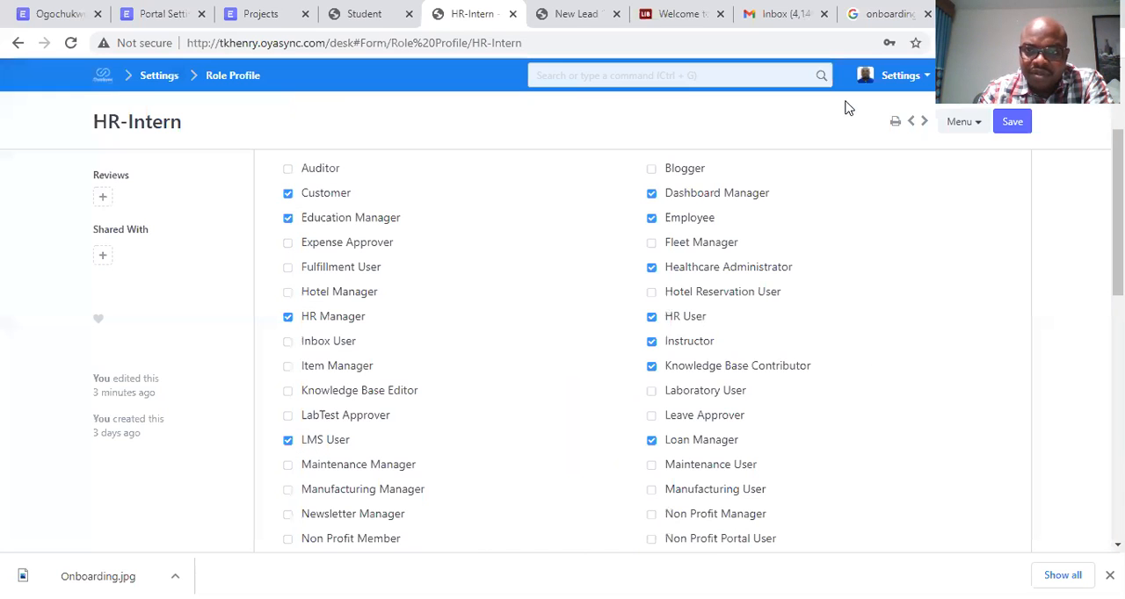
Inspect the document permissions of the Customer and Dashboard Manager roles in the HR-Intern profile.
{"action": "scroll", "coordinate": [482, 382], "scroll_direction": "up", "scroll_amount": 2}
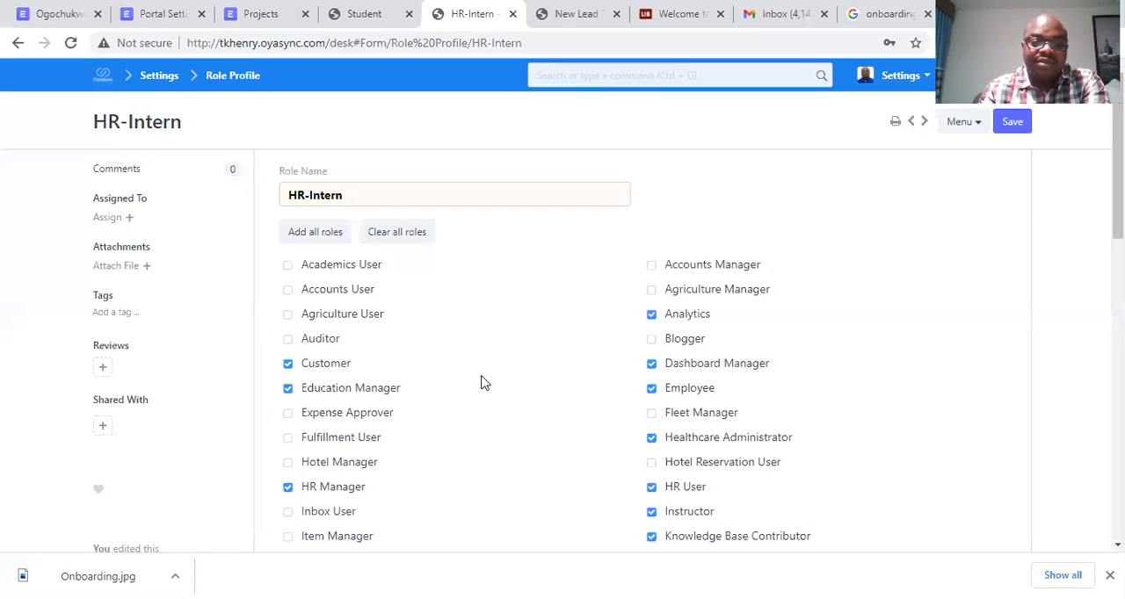
{"action": "left_click", "coordinate": [317, 369]}
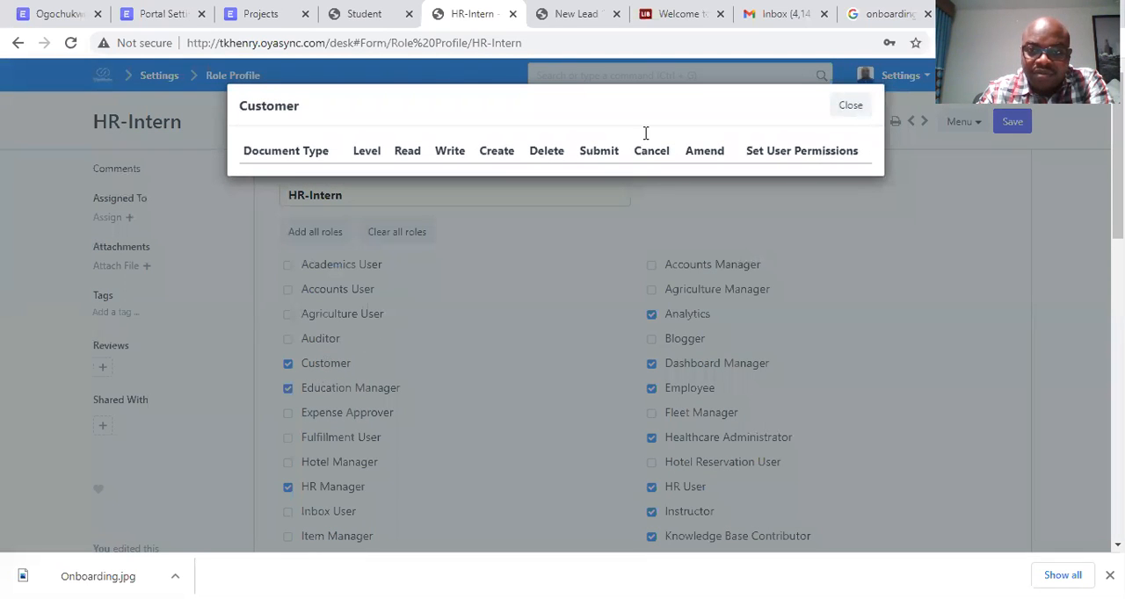
{"action": "left_click", "coordinate": [849, 106]}
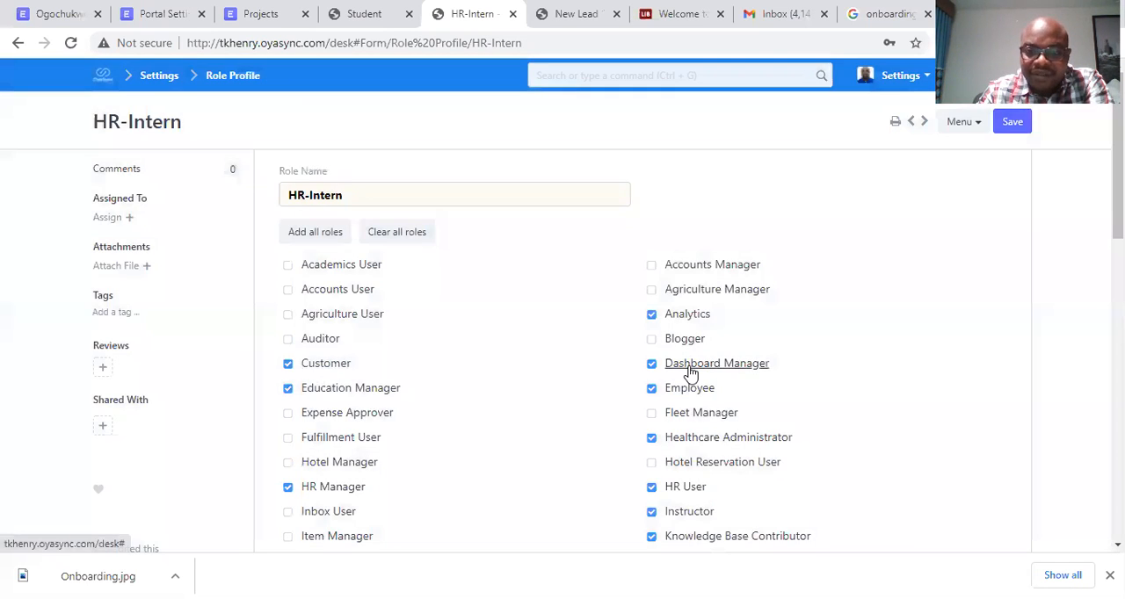
{"action": "left_click", "coordinate": [691, 370]}
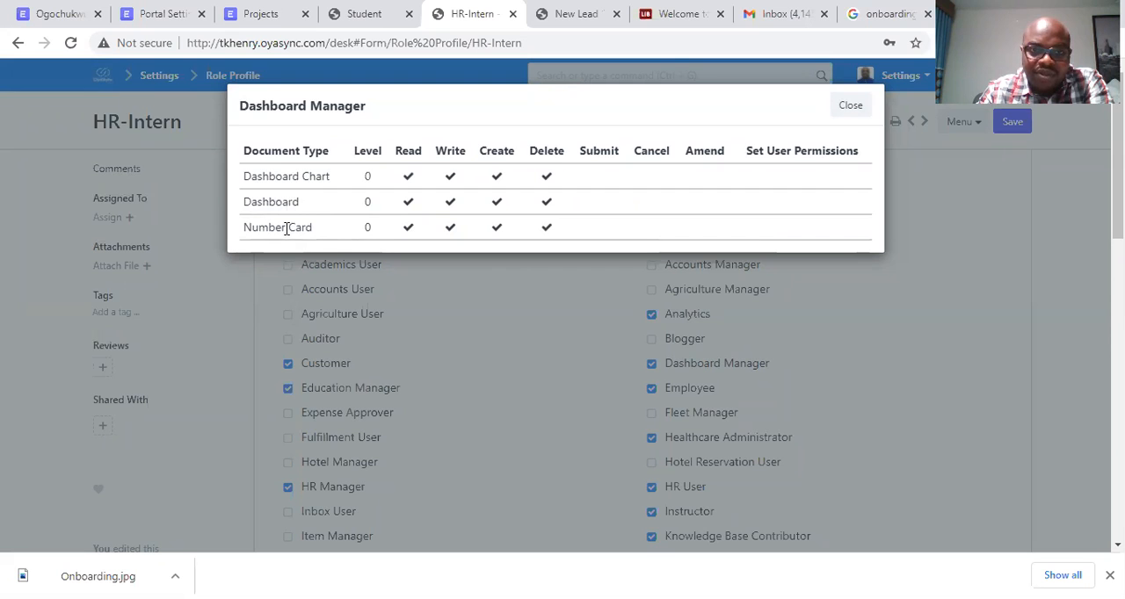
{"action": "left_click", "coordinate": [851, 107]}
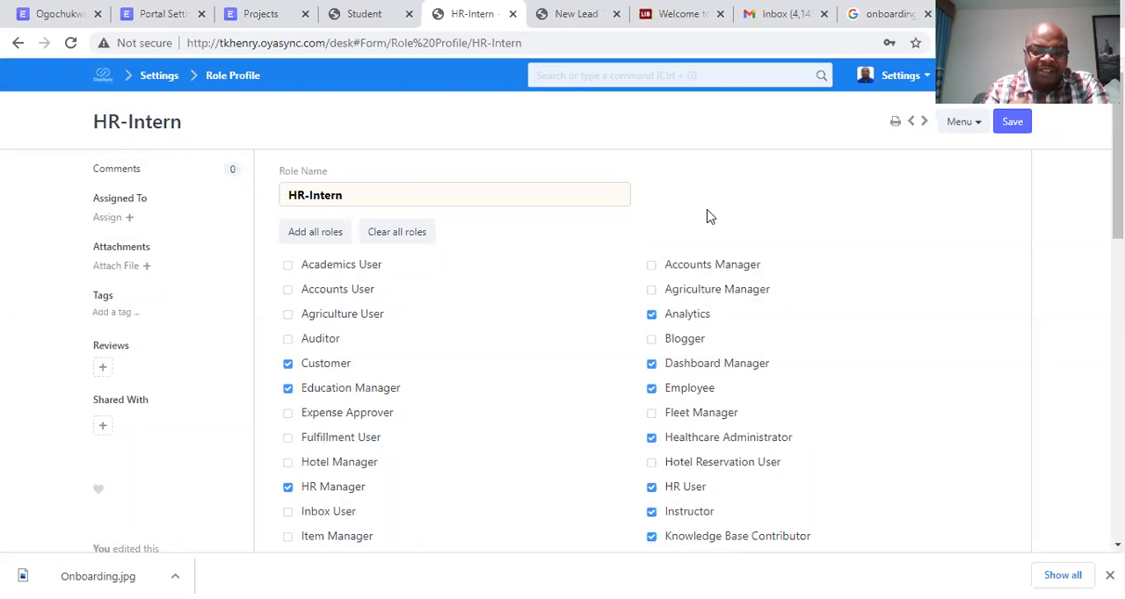
Return from the HR-Intern profile to the Role Profile list.
{"action": "scroll", "coordinate": [496, 338], "scroll_direction": "down", "scroll_amount": 3}
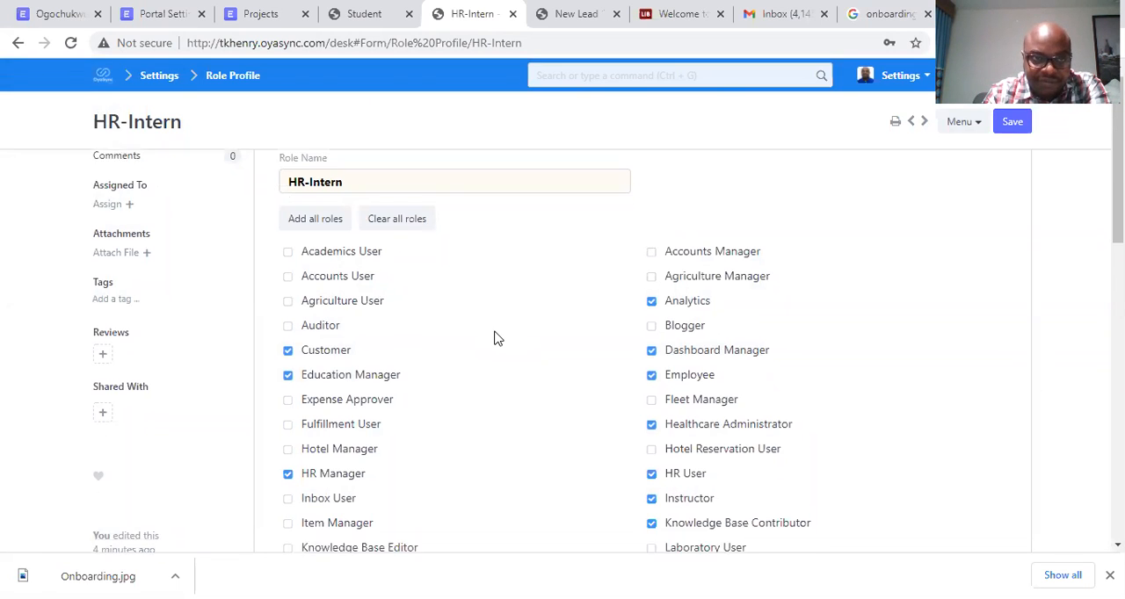
{"action": "scroll", "coordinate": [497, 339], "scroll_direction": "up", "scroll_amount": 3}
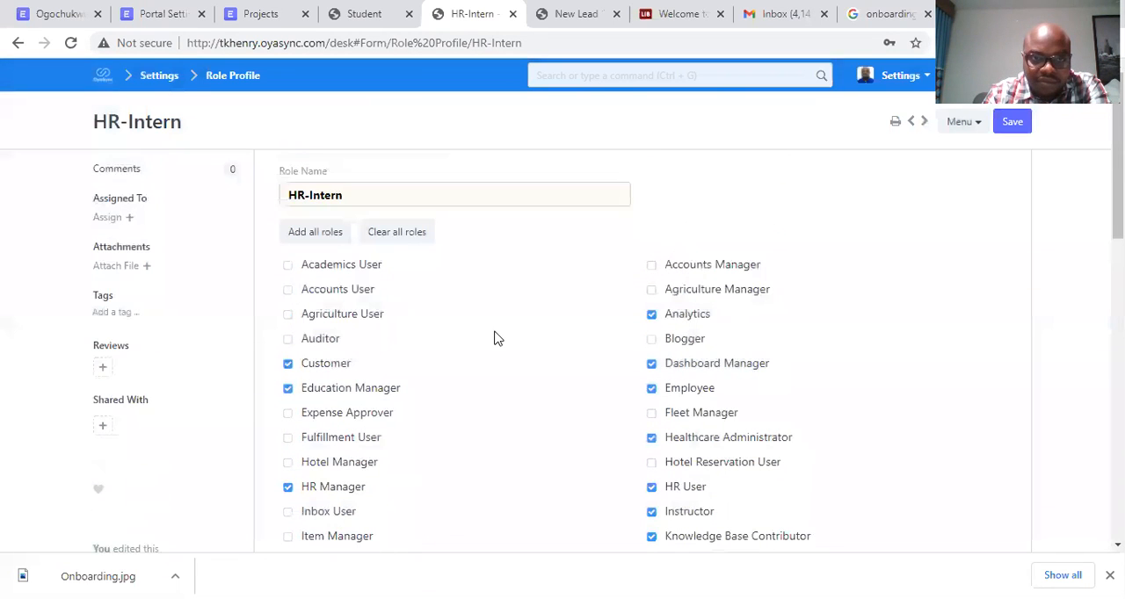
{"action": "left_click", "coordinate": [252, 87]}
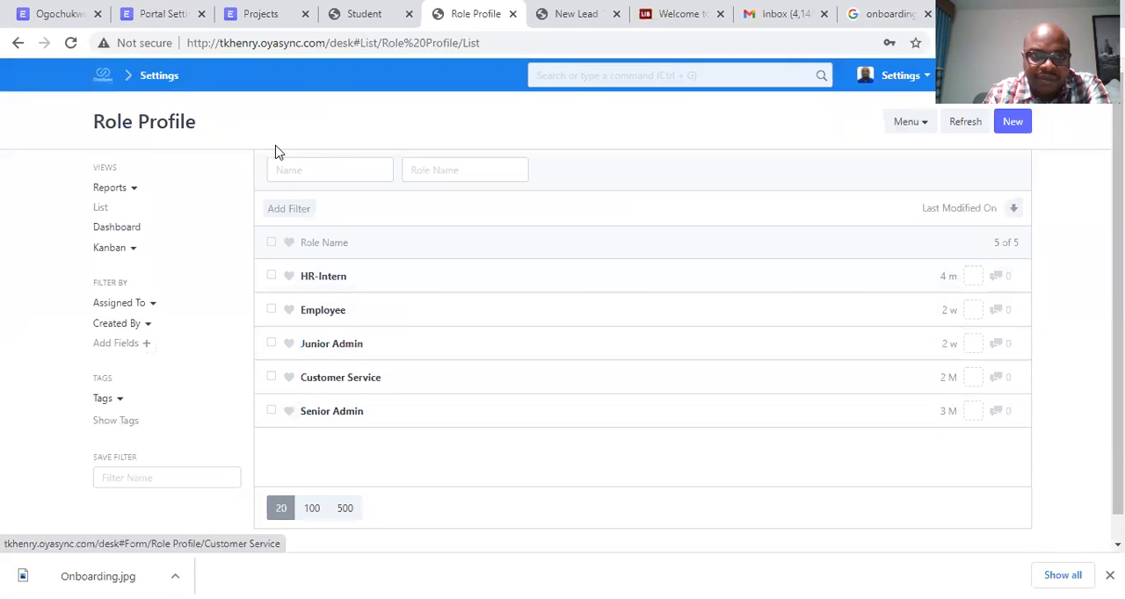
{"action": "left_click", "coordinate": [773, 78]}
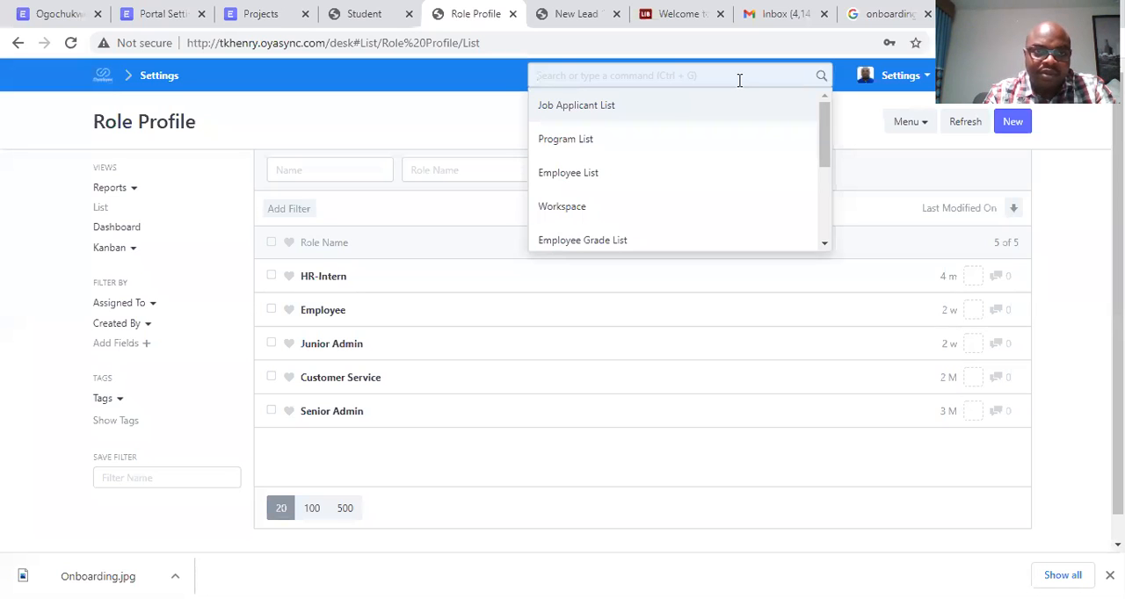
Close the unneeded browser tabs for the old Portal Settings, user record and New Lead pages.
{"action": "left_click", "coordinate": [158, 24]}
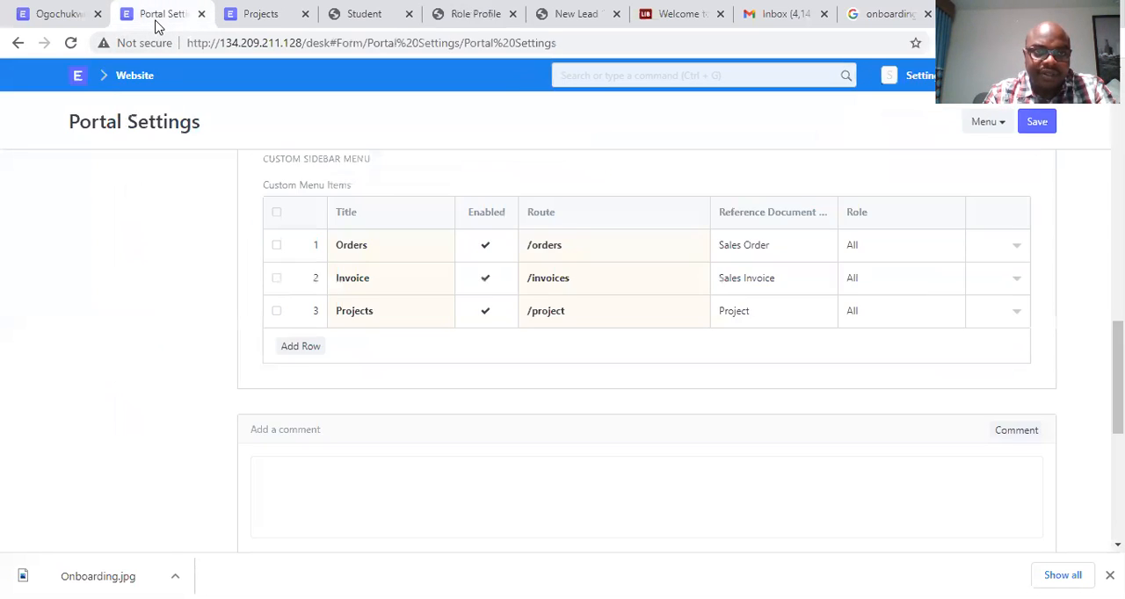
{"action": "left_click", "coordinate": [211, 26]}
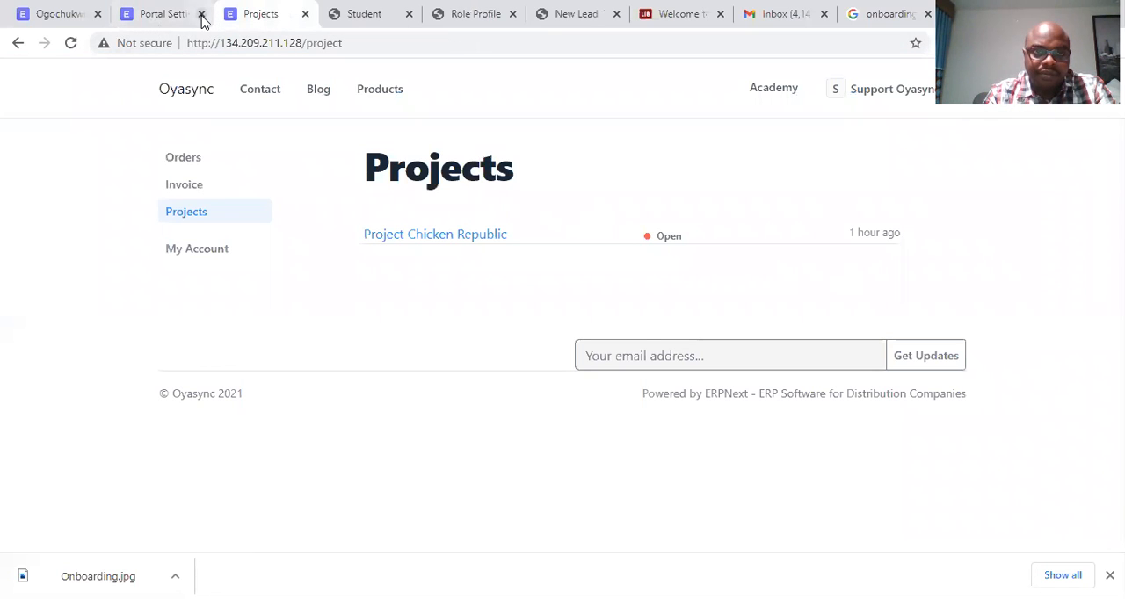
{"action": "left_click", "coordinate": [202, 14]}
{"action": "left_click", "coordinate": [62, 18]}
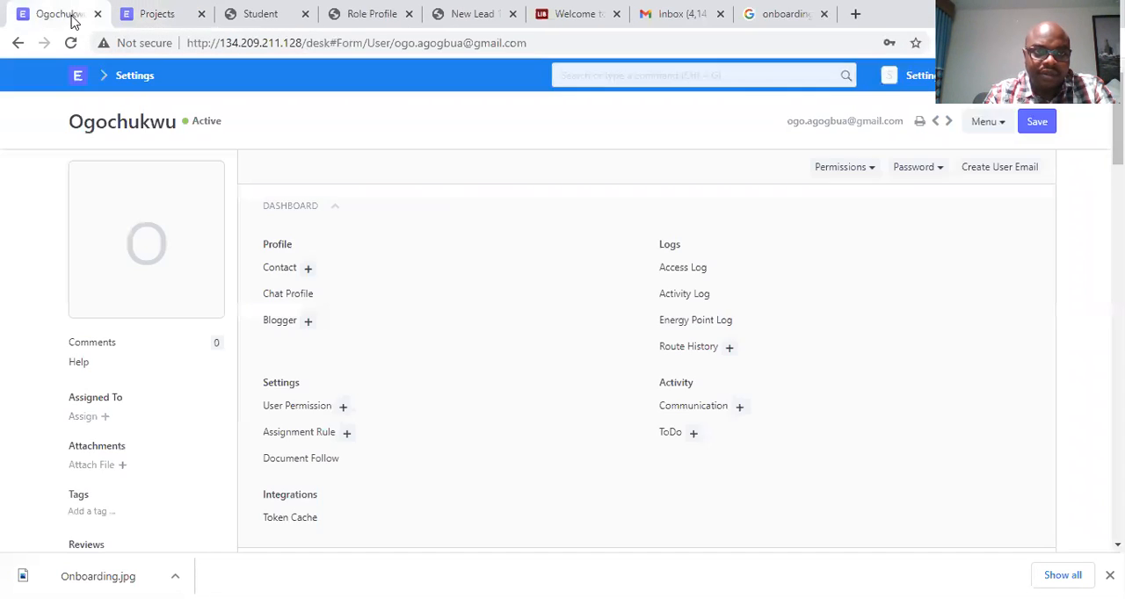
{"action": "left_click", "coordinate": [98, 14]}
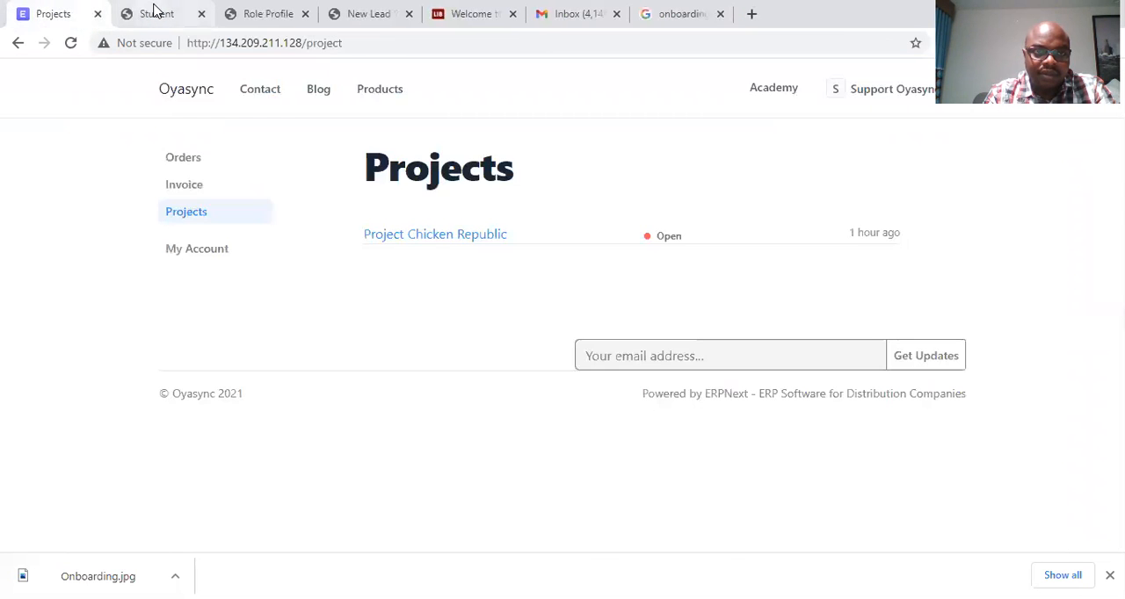
{"action": "left_click", "coordinate": [151, 13]}
{"action": "left_click", "coordinate": [213, 21]}
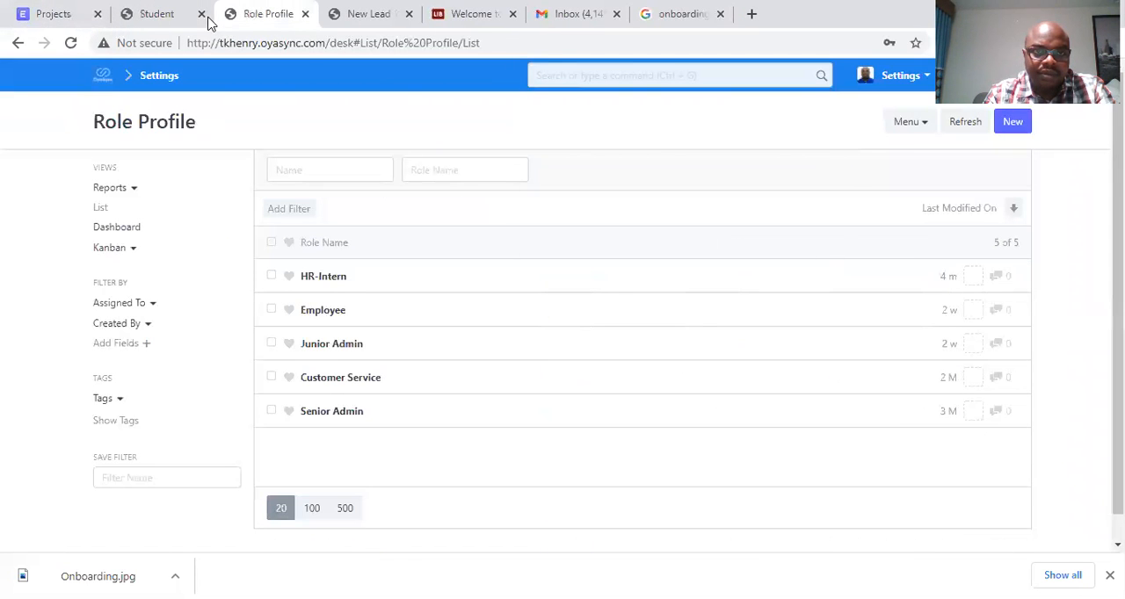
{"action": "left_click", "coordinate": [410, 123]}
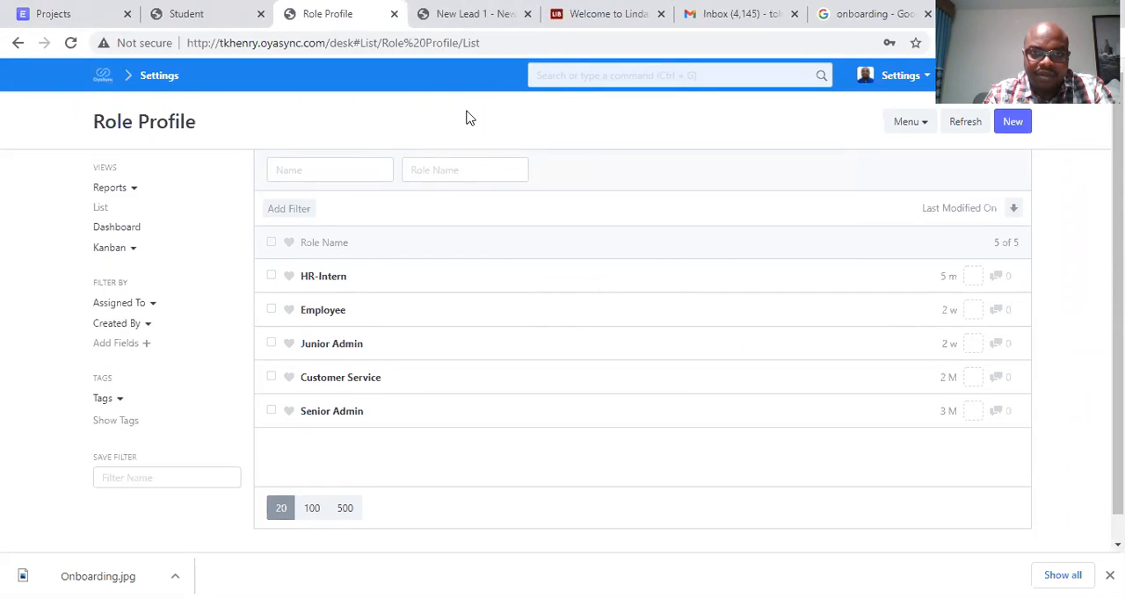
{"action": "key", "text": "ctrl+Tab"}
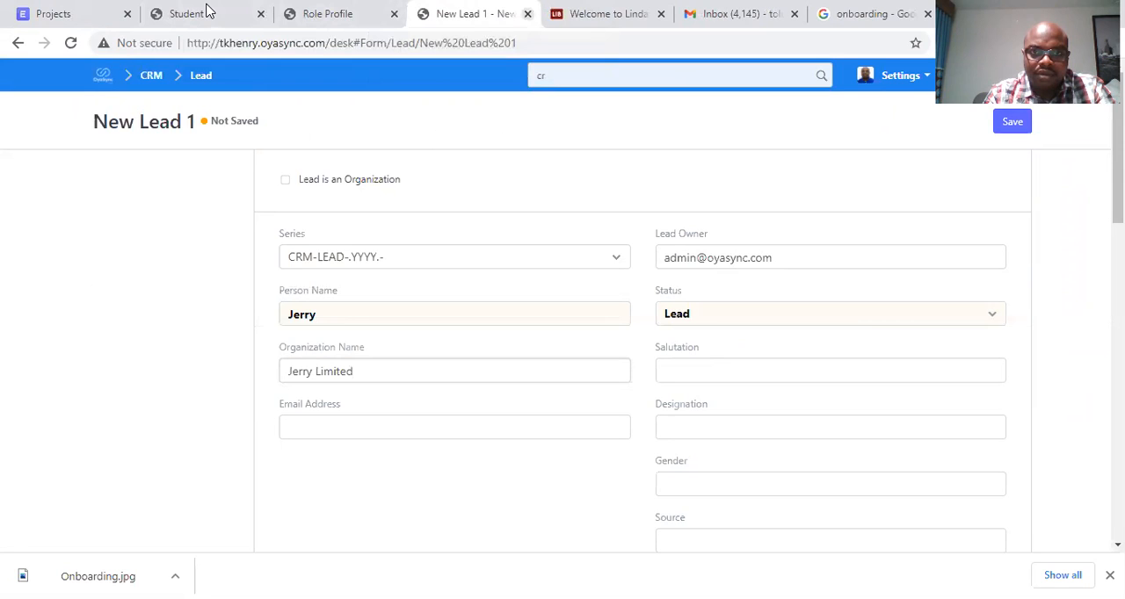
{"action": "key", "text": "ctrl+w"}
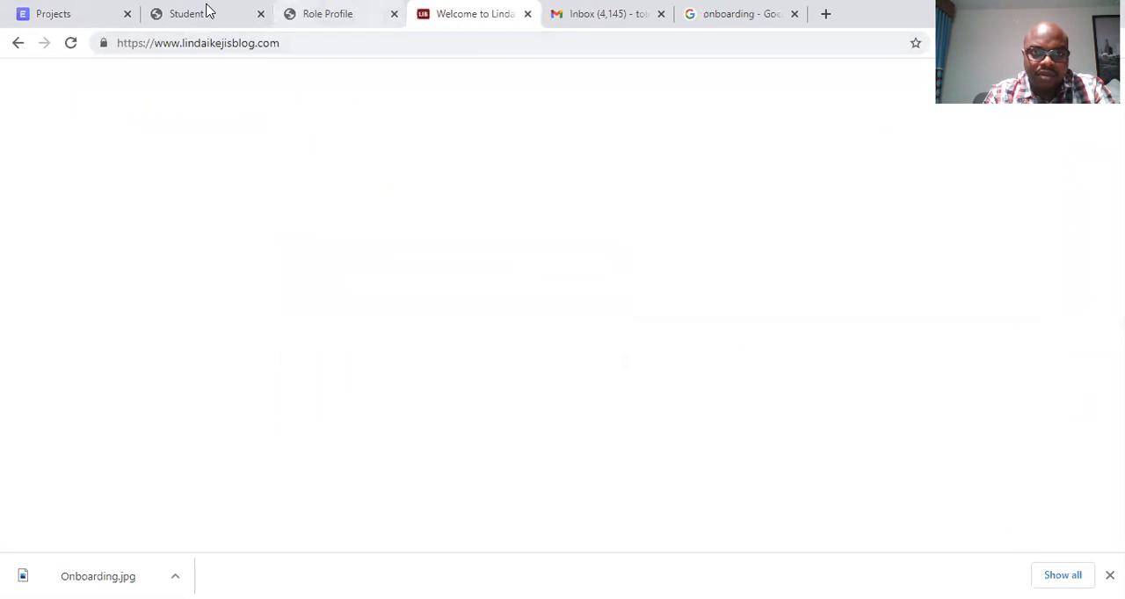
{"action": "key", "text": "ctrl+shift+Tab"}
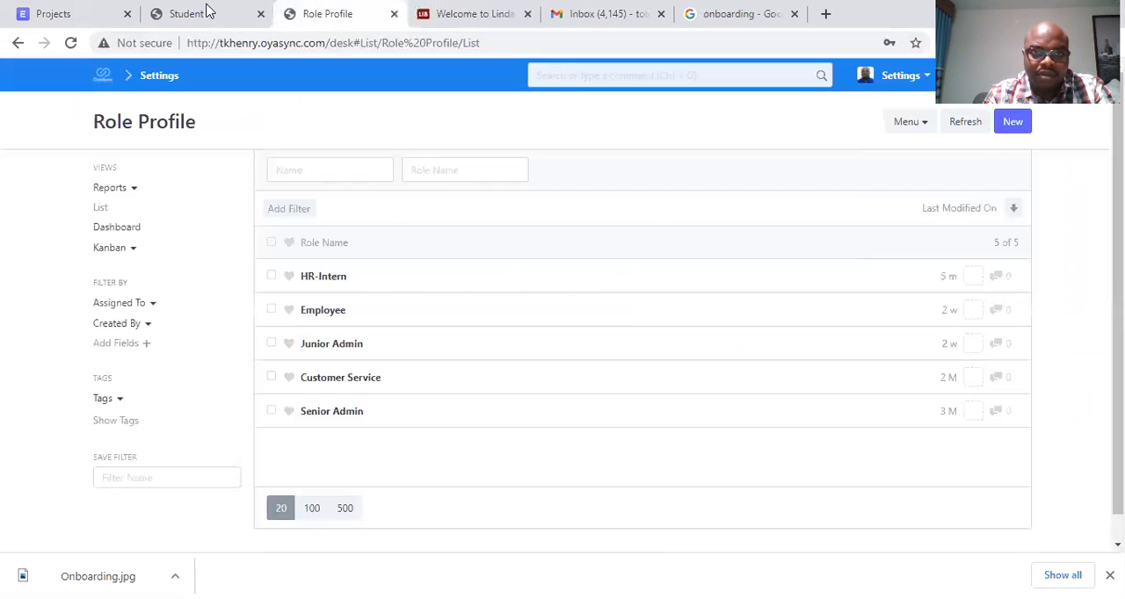
Search for and open Portal Settings, then scroll down to the custom sidebar menu items.
{"action": "left_click", "coordinate": [779, 80]}
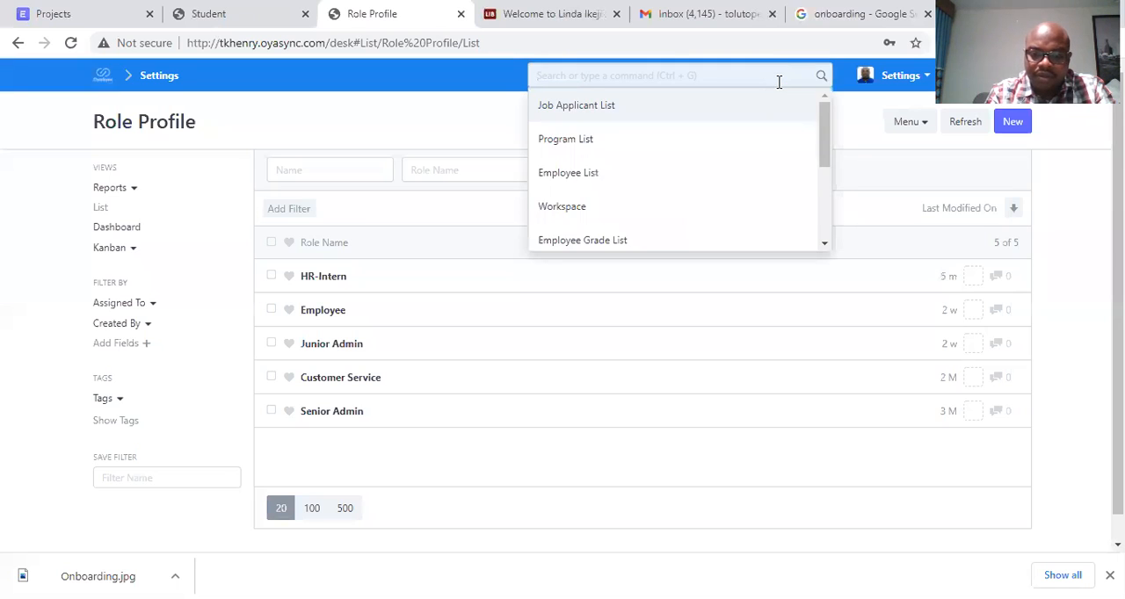
{"action": "type", "text": "port"}
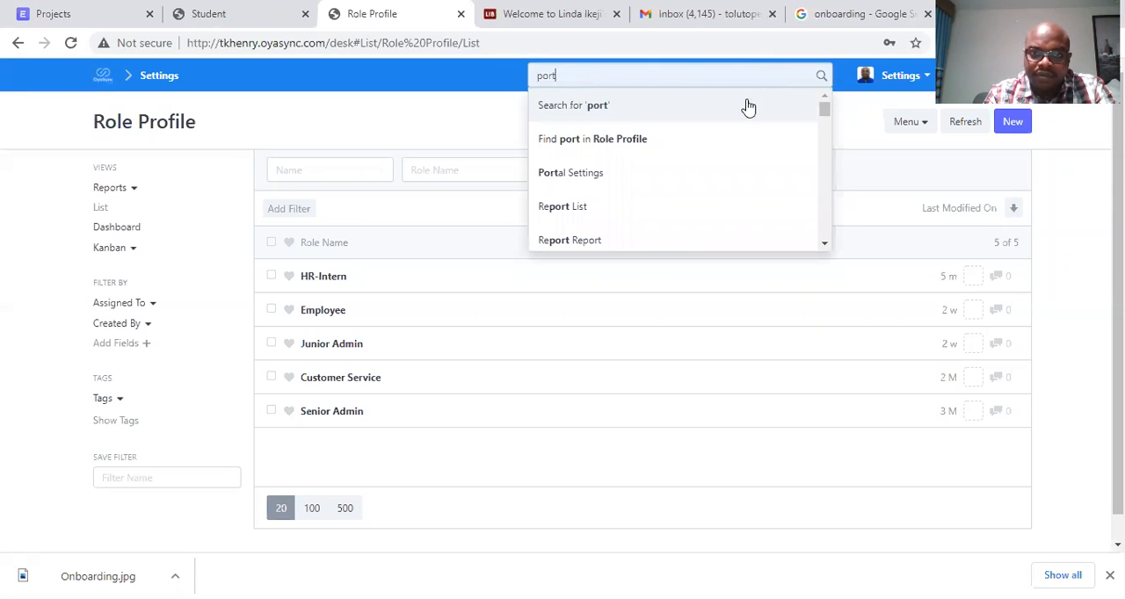
{"action": "left_click", "coordinate": [676, 173]}
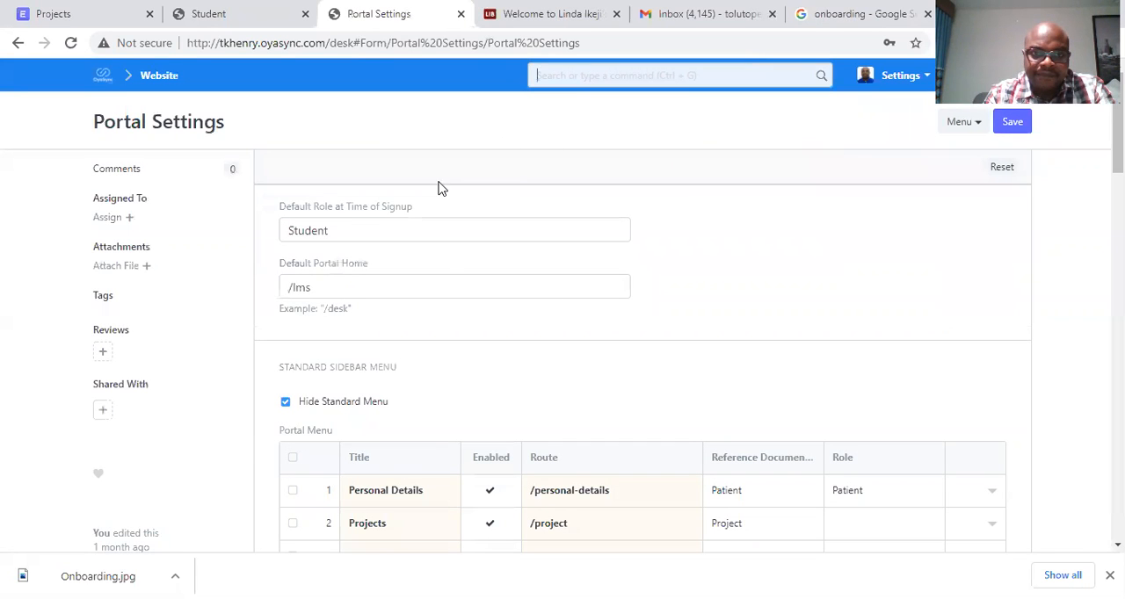
{"action": "scroll", "coordinate": [449, 283], "scroll_direction": "down", "scroll_amount": 3}
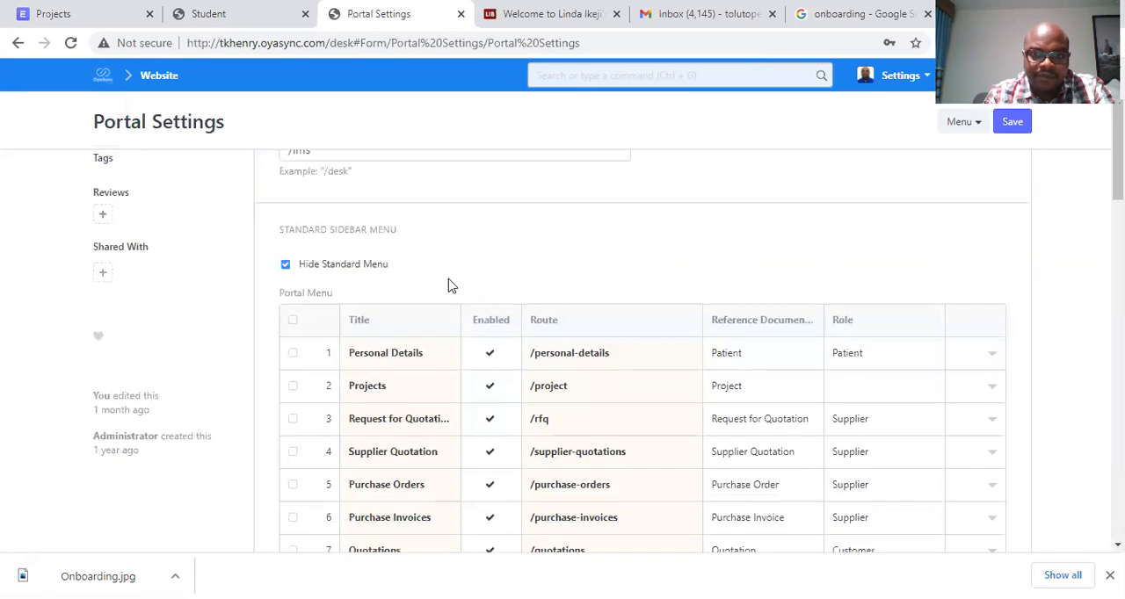
{"action": "scroll", "coordinate": [449, 283], "scroll_direction": "up", "scroll_amount": 3}
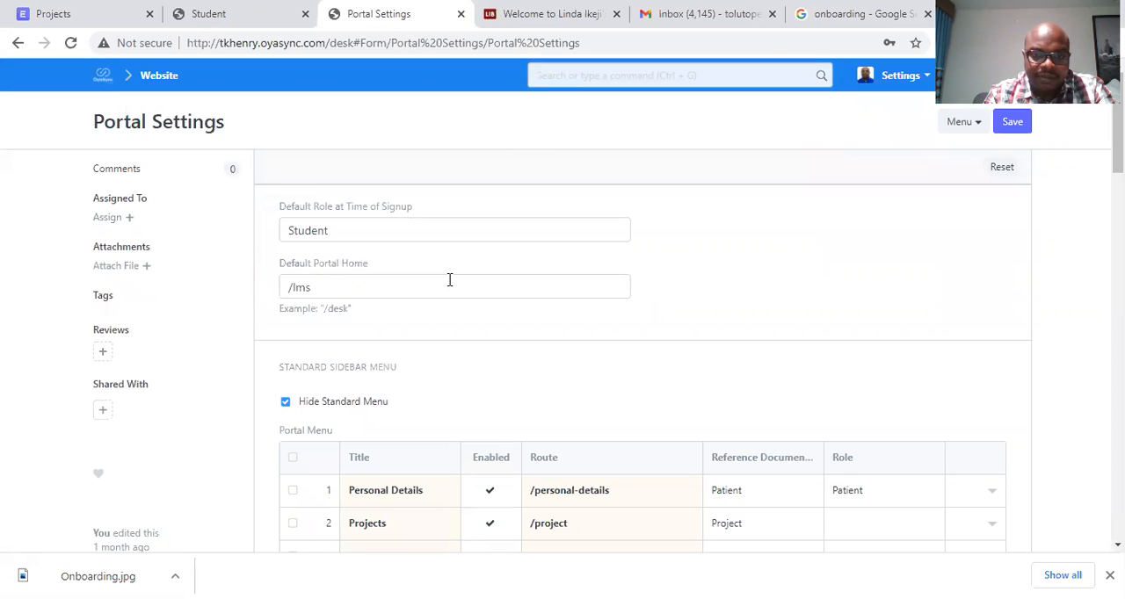
{"action": "scroll", "coordinate": [449, 279], "scroll_direction": "down", "scroll_amount": 18}
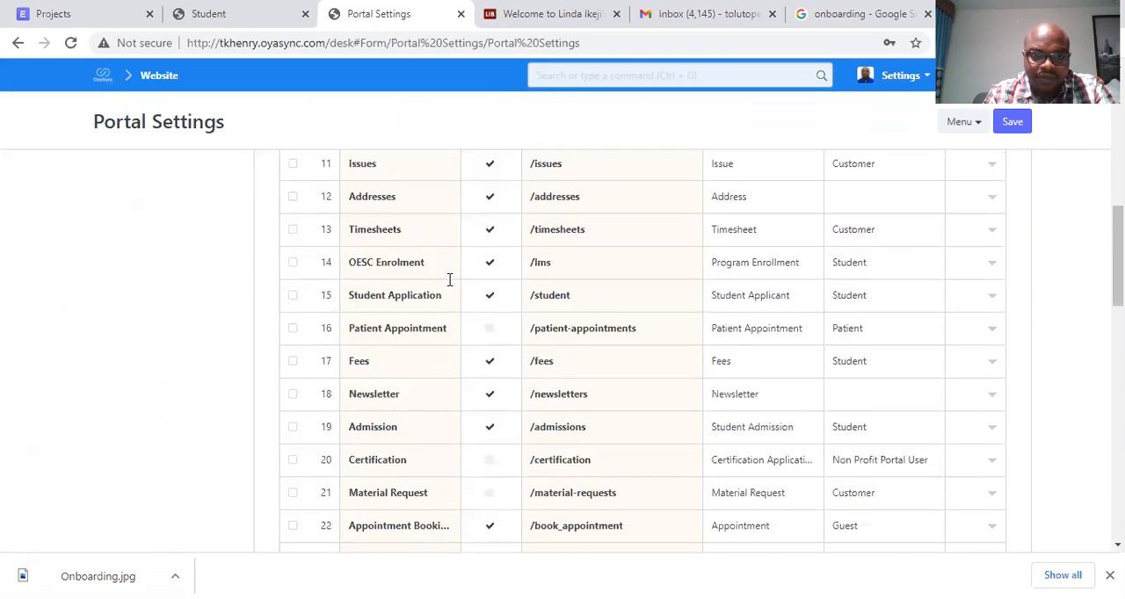
{"action": "scroll", "coordinate": [449, 281], "scroll_direction": "down", "scroll_amount": 3}
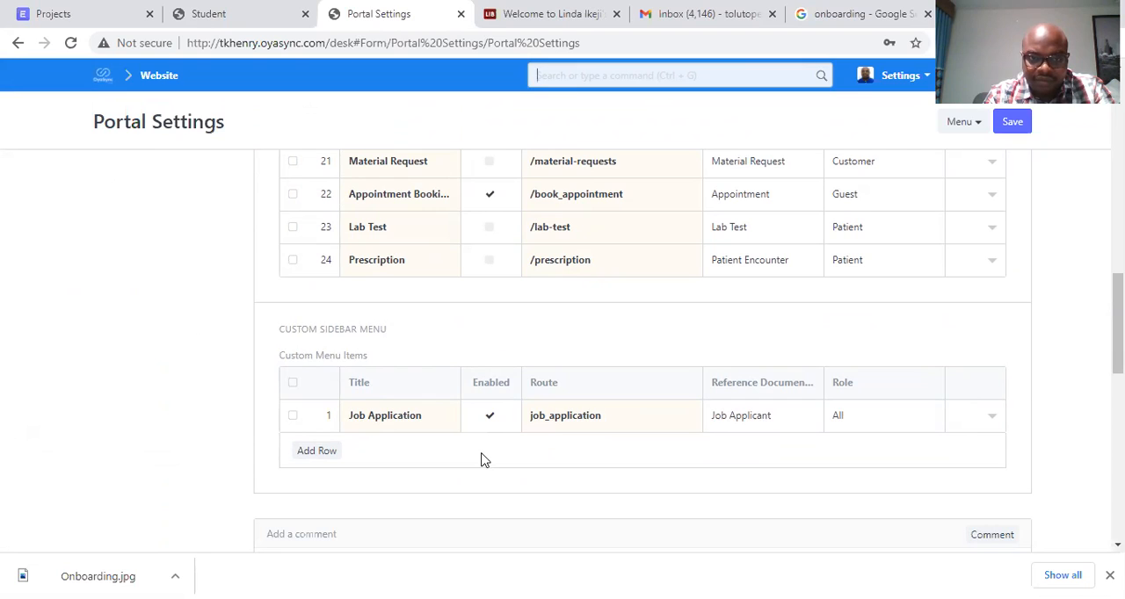
Add an enabled custom sidebar menu row titled Projects with route project and reference document type Project.
{"action": "left_click", "coordinate": [314, 454]}
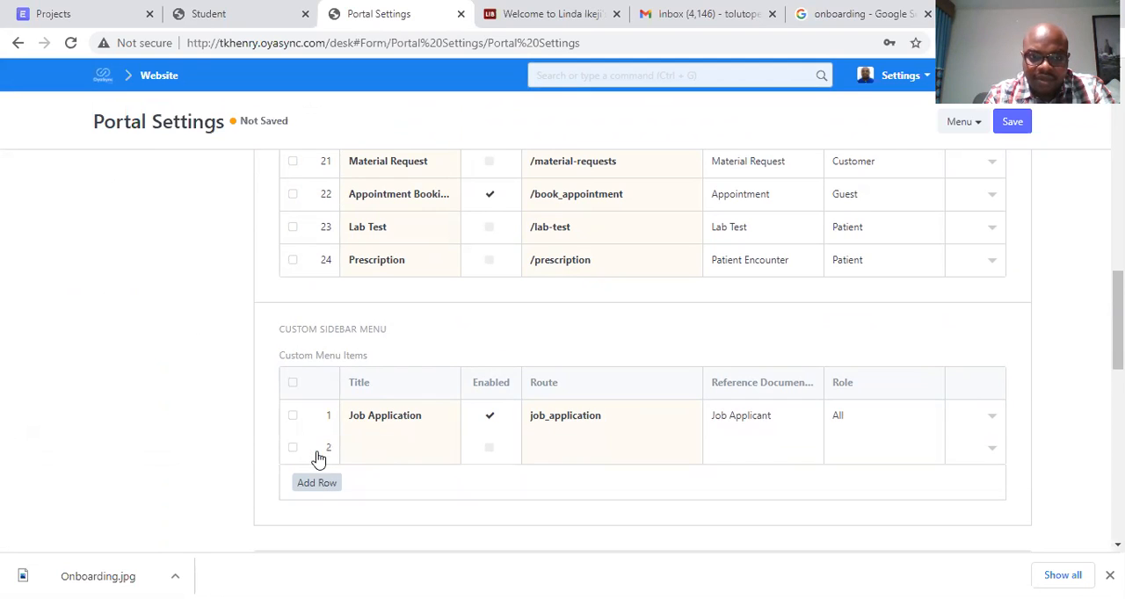
{"action": "left_click", "coordinate": [366, 452]}
{"action": "type", "text": "Projects"}
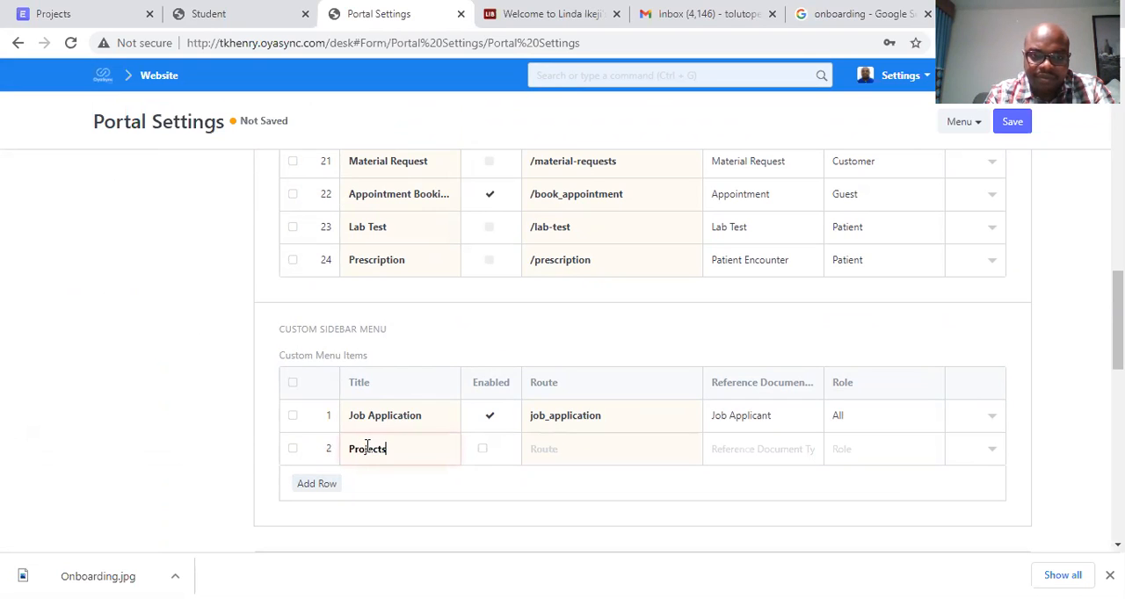
{"action": "left_click", "coordinate": [482, 451]}
{"action": "left_click", "coordinate": [552, 450]}
{"action": "type", "text": "proje"}
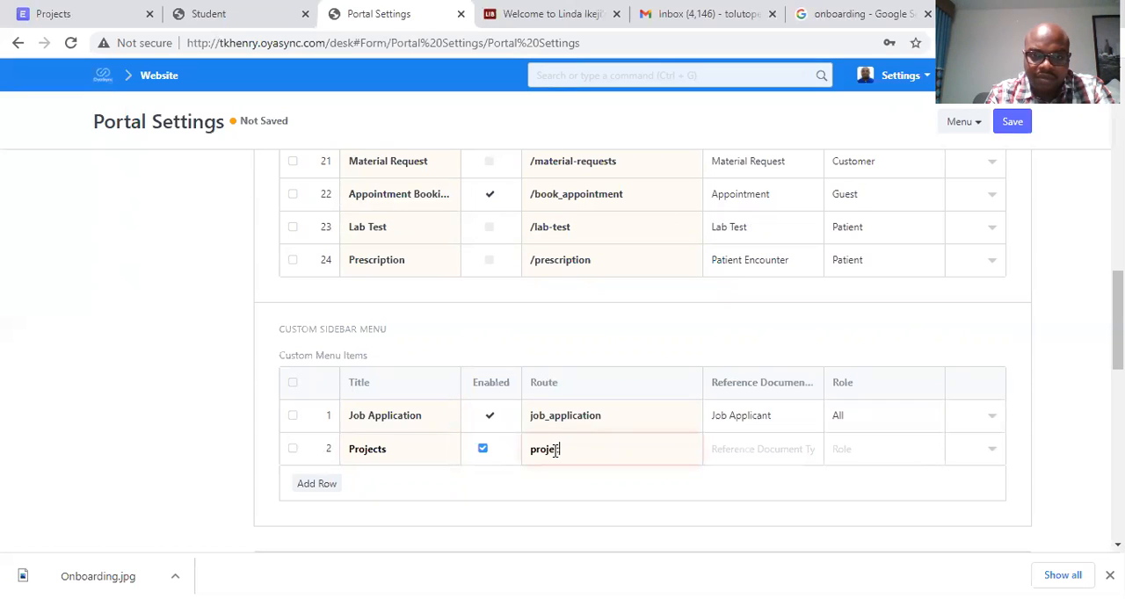
{"action": "type", "text": "ct"}
{"action": "left_click", "coordinate": [714, 449]}
{"action": "type", "text": "Proj"}
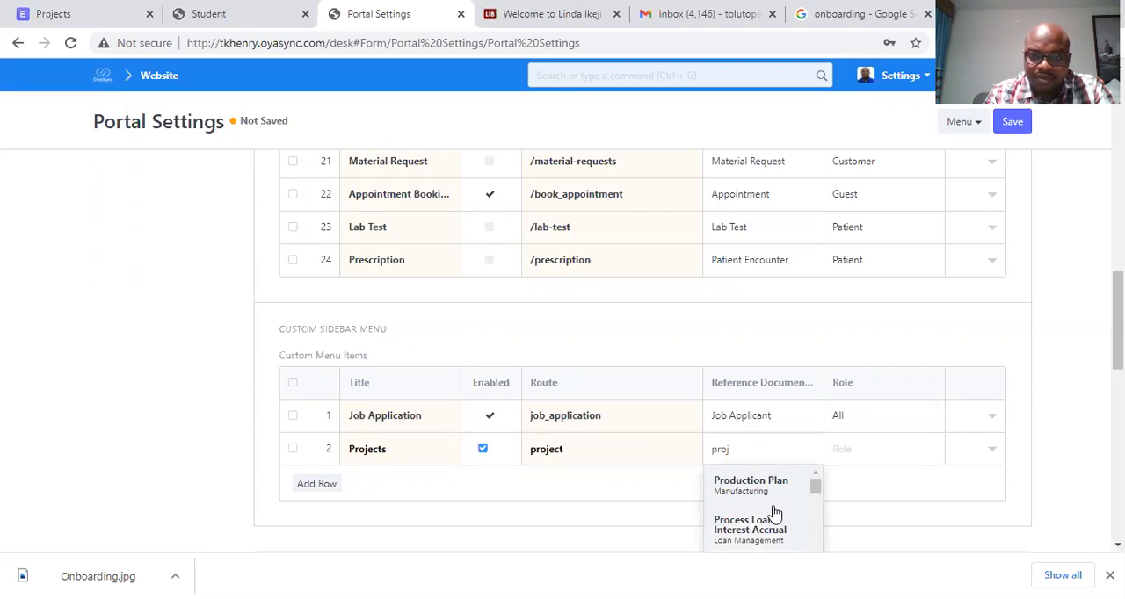
{"action": "left_click", "coordinate": [778, 532]}
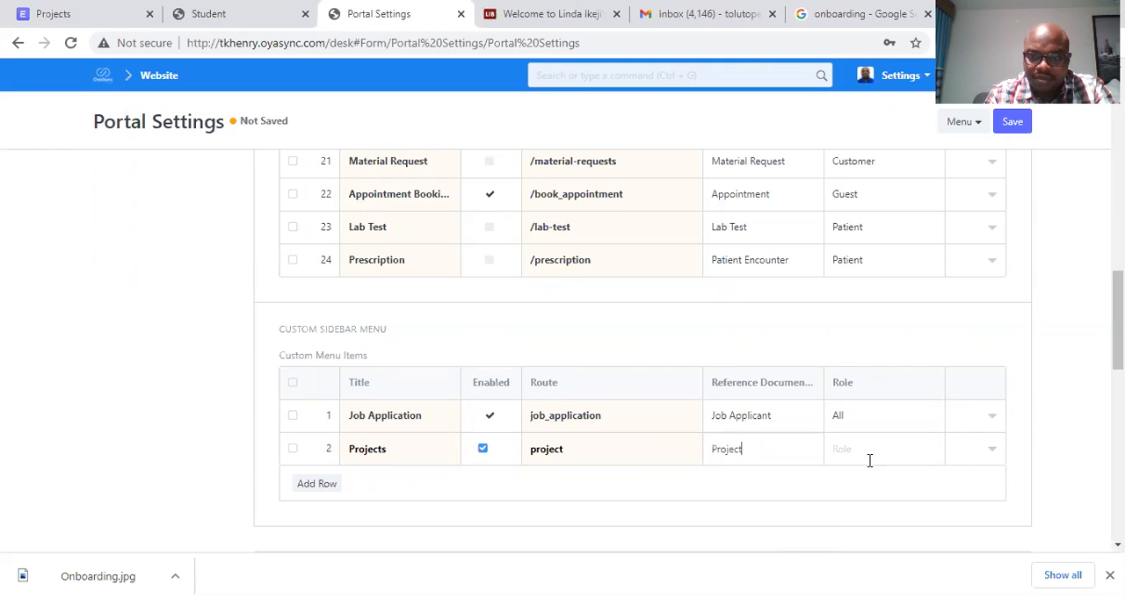
Set the role of the Projects custom menu row to All and save the Portal Settings.
{"action": "left_click", "coordinate": [883, 453]}
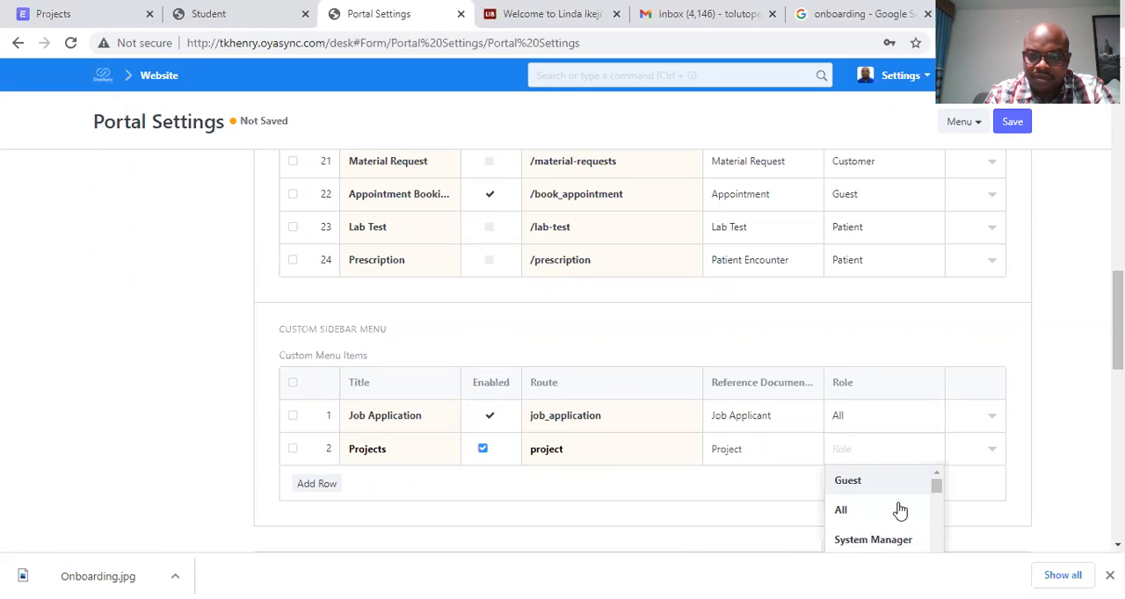
{"action": "scroll", "coordinate": [901, 519], "scroll_direction": "down", "scroll_amount": 3}
{"action": "scroll", "coordinate": [903, 523], "scroll_direction": "up", "scroll_amount": 1}
{"action": "scroll", "coordinate": [903, 523], "scroll_direction": "down", "scroll_amount": 2}
{"action": "scroll", "coordinate": [903, 523], "scroll_direction": "down", "scroll_amount": 6}
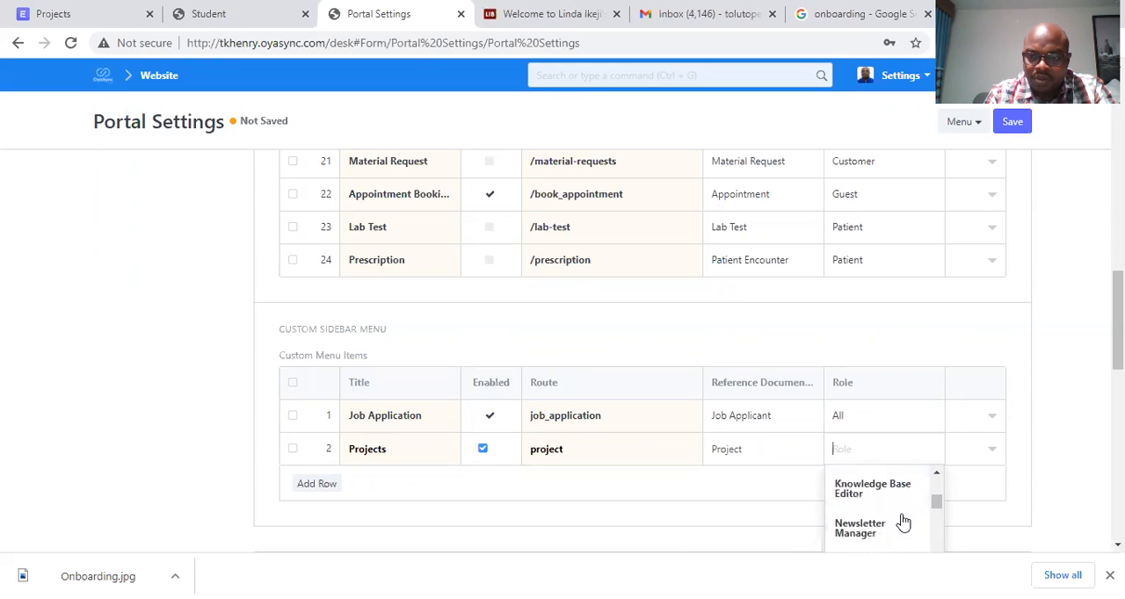
{"action": "scroll", "coordinate": [903, 523], "scroll_direction": "down", "scroll_amount": 3}
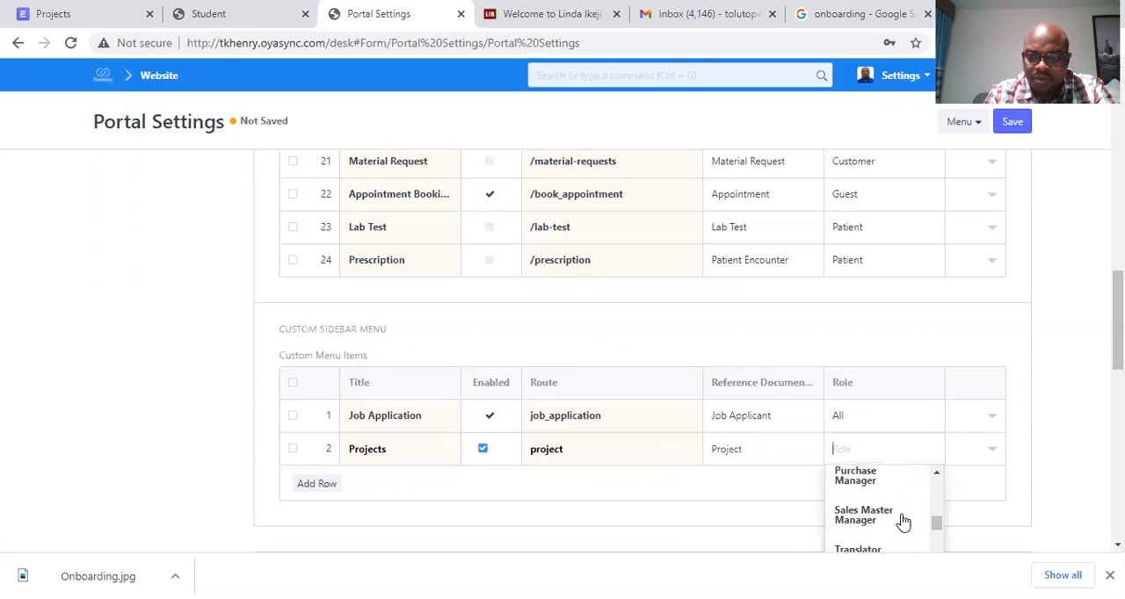
{"action": "type", "text": "all"}
{"action": "left_click", "coordinate": [888, 481]}
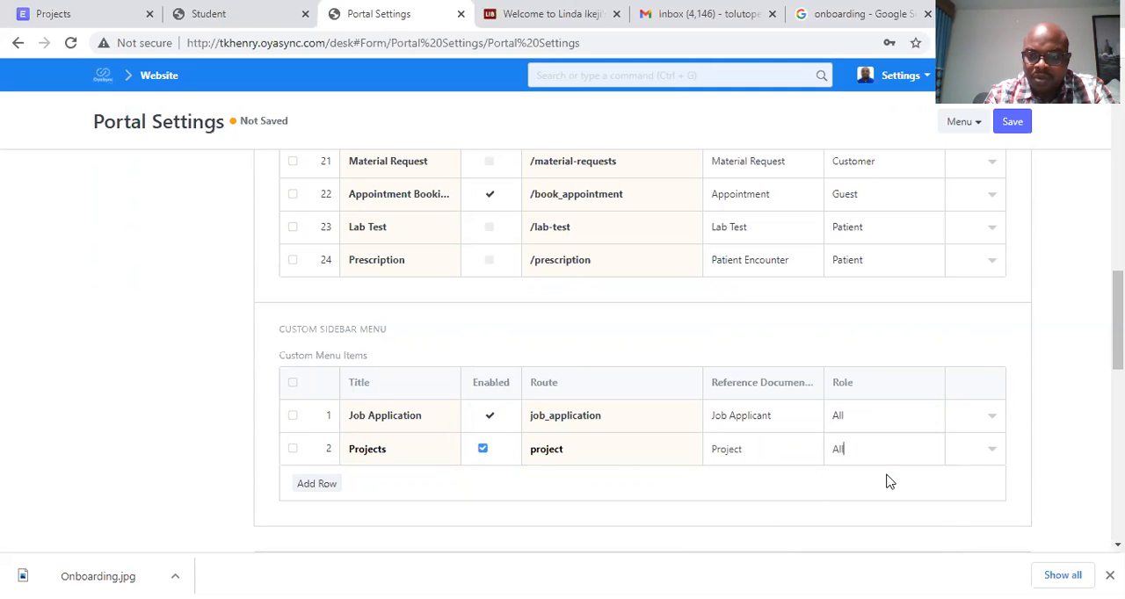
{"action": "left_click", "coordinate": [1013, 124]}
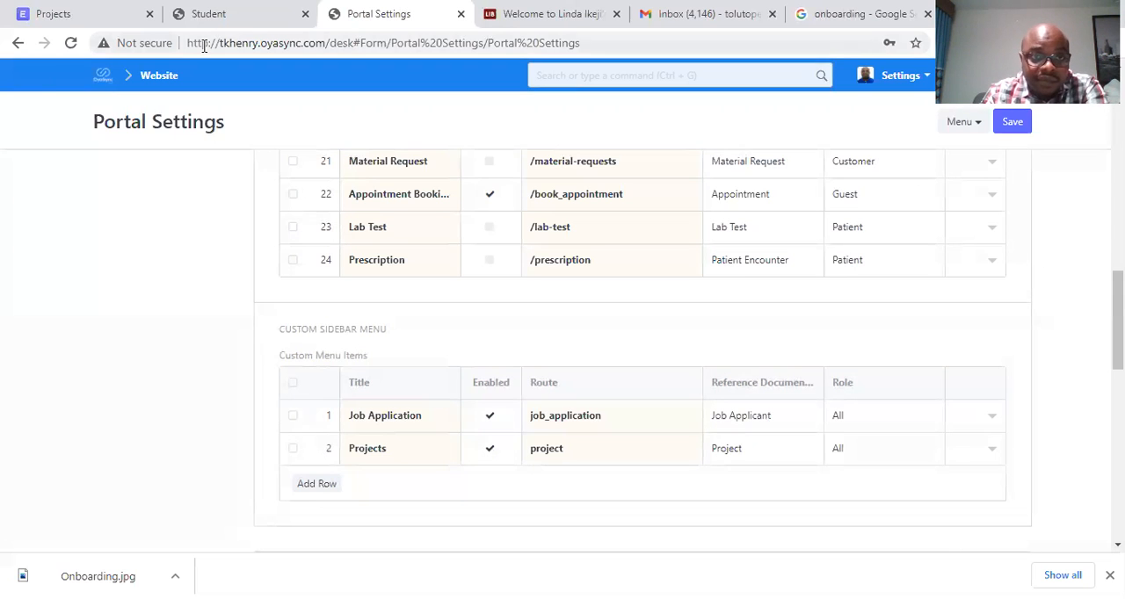
Open the portal's My Account page at /me in another tab and open the Projects sidebar item.
{"action": "key", "text": "ctrl+shift+Tab"}
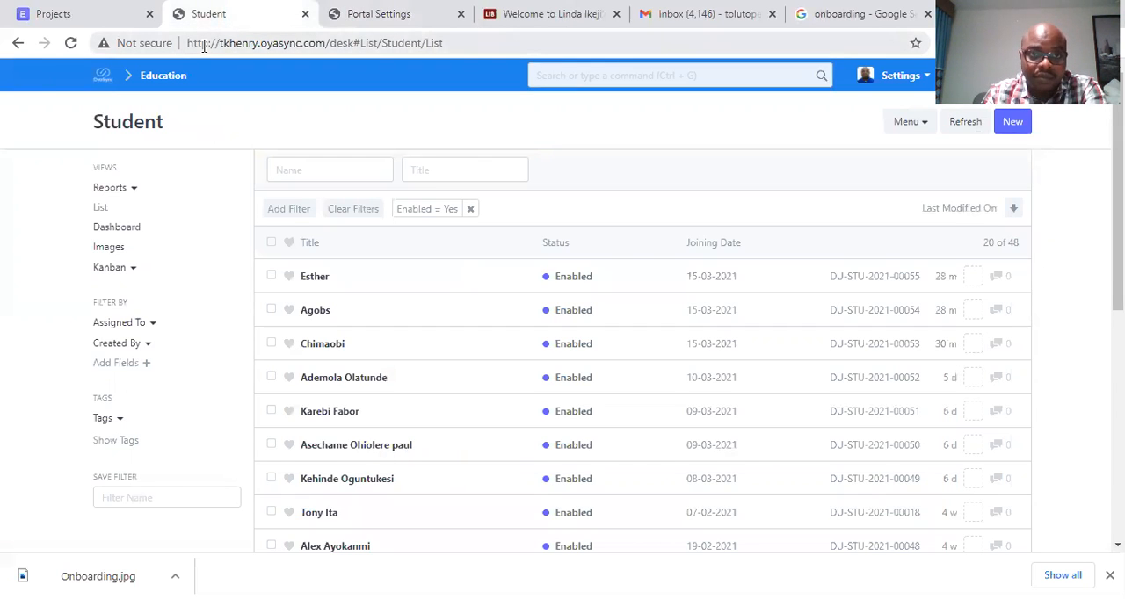
{"action": "left_click", "coordinate": [203, 46]}
{"action": "left_click", "coordinate": [203, 46]}
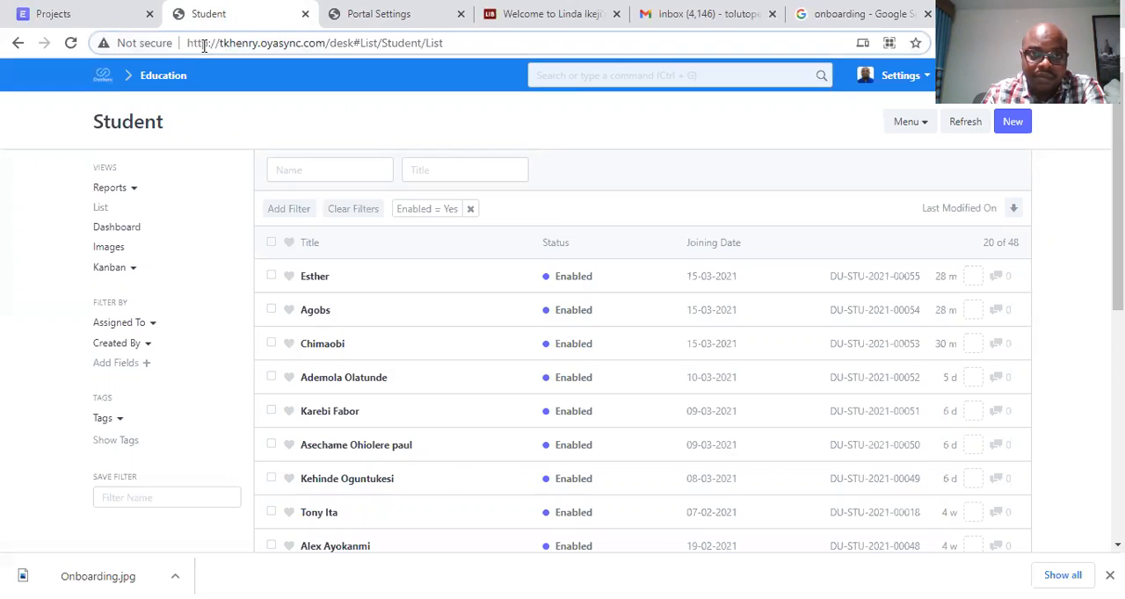
{"action": "key", "text": "shift+End"}
{"action": "type", "text": "me"}
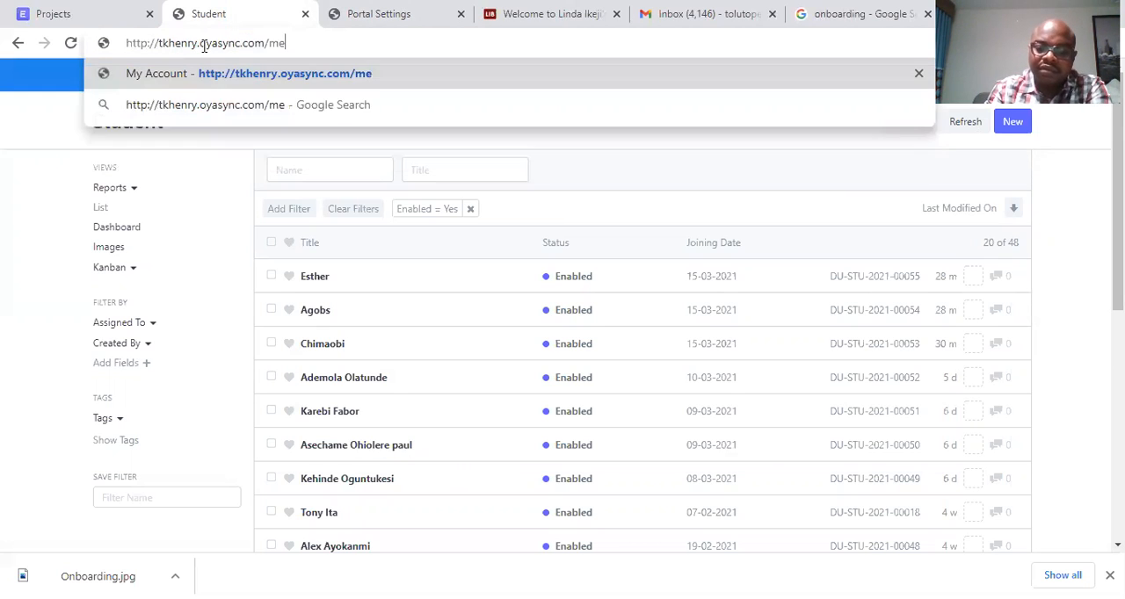
{"action": "key", "text": "Return"}
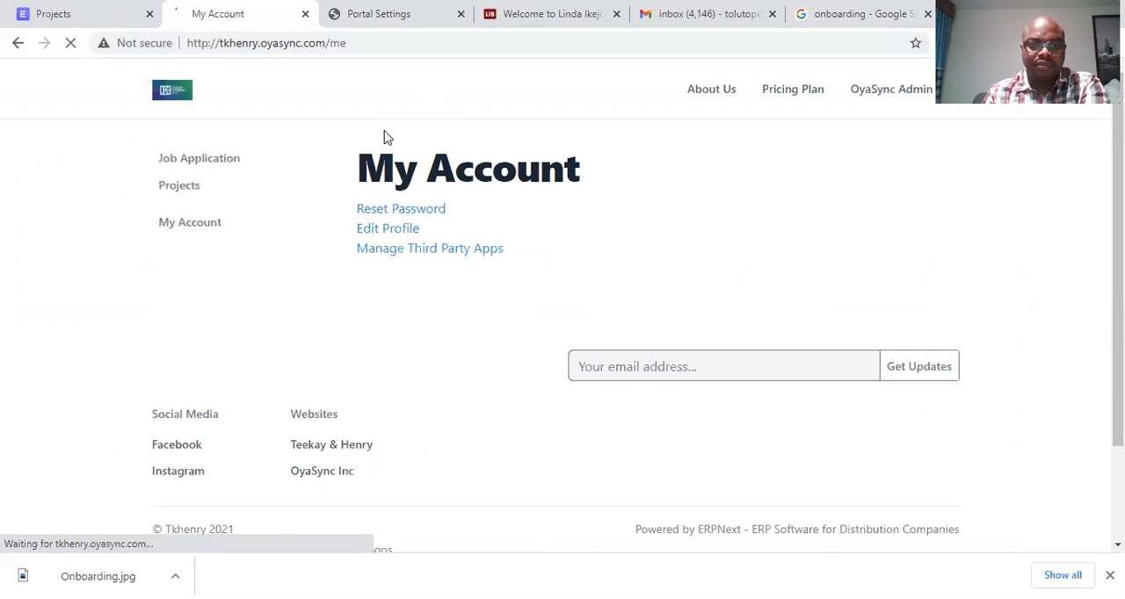
{"action": "left_click", "coordinate": [179, 187]}
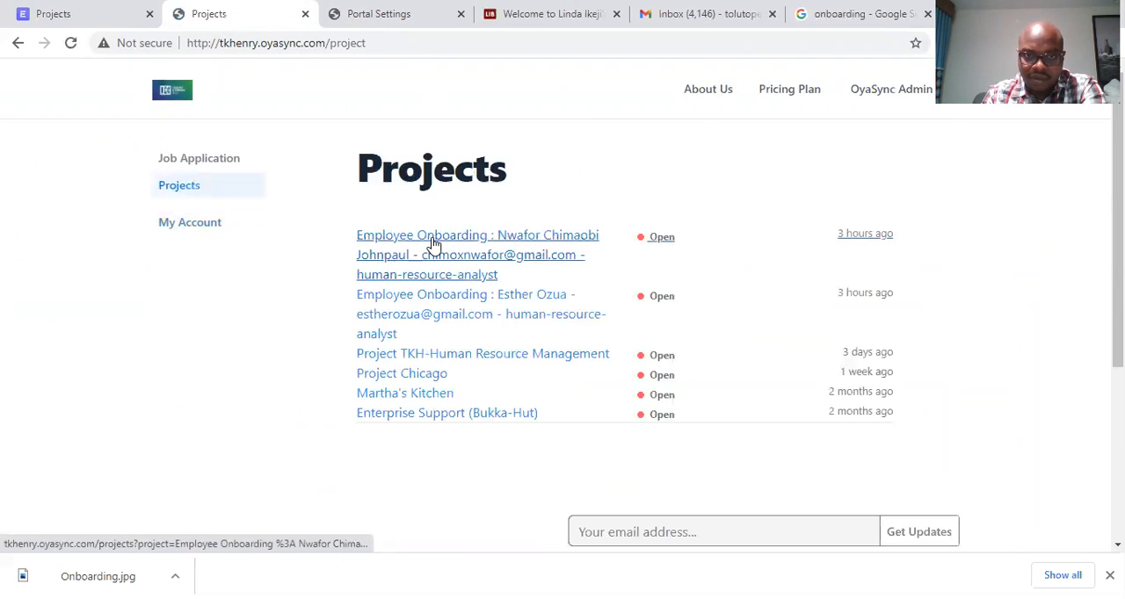
{"action": "scroll", "coordinate": [492, 414], "scroll_direction": "down", "scroll_amount": 1}
{"action": "scroll", "coordinate": [492, 414], "scroll_direction": "up", "scroll_amount": 1}
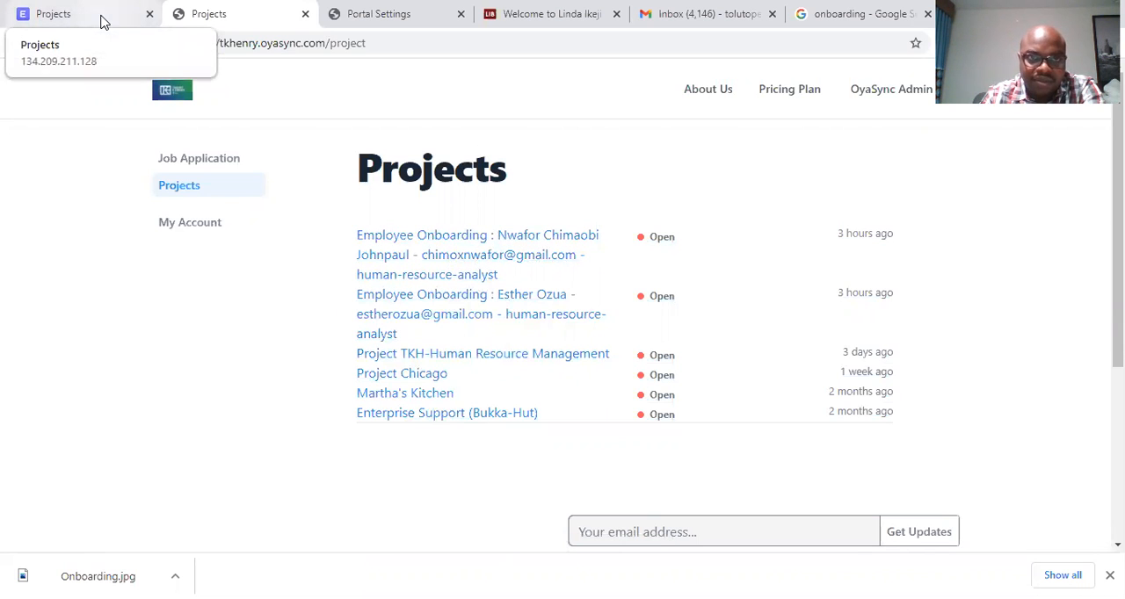
Open the student's Employee Onboarding project, add the student's user account under Users with View attachments ticked, and save.
{"action": "key", "text": "ctrl+Tab"}
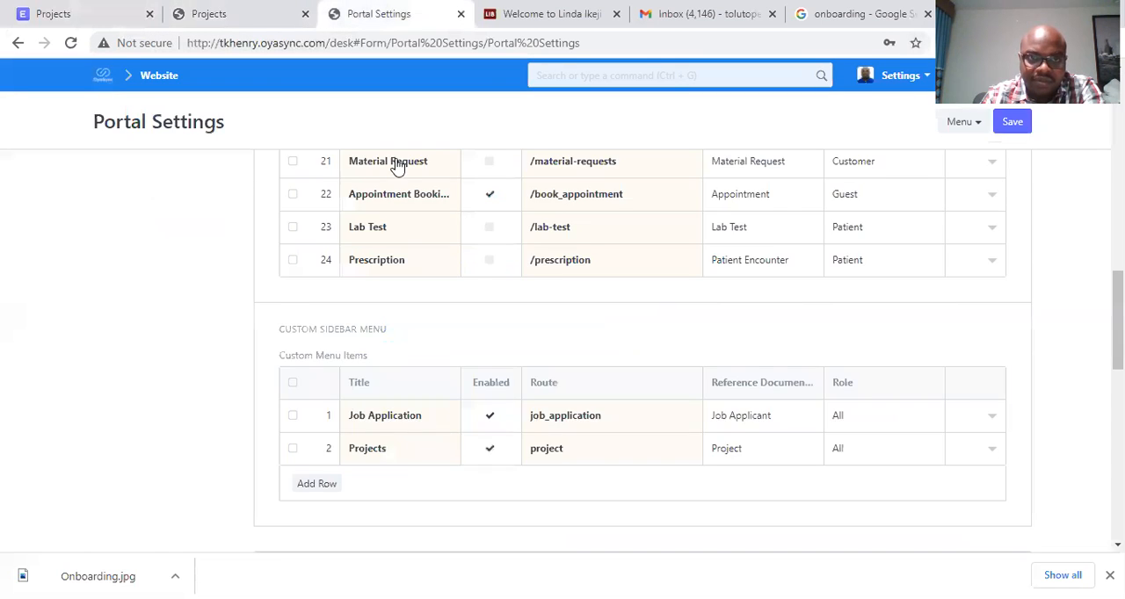
{"action": "scroll", "coordinate": [399, 166], "scroll_direction": "up", "scroll_amount": 11}
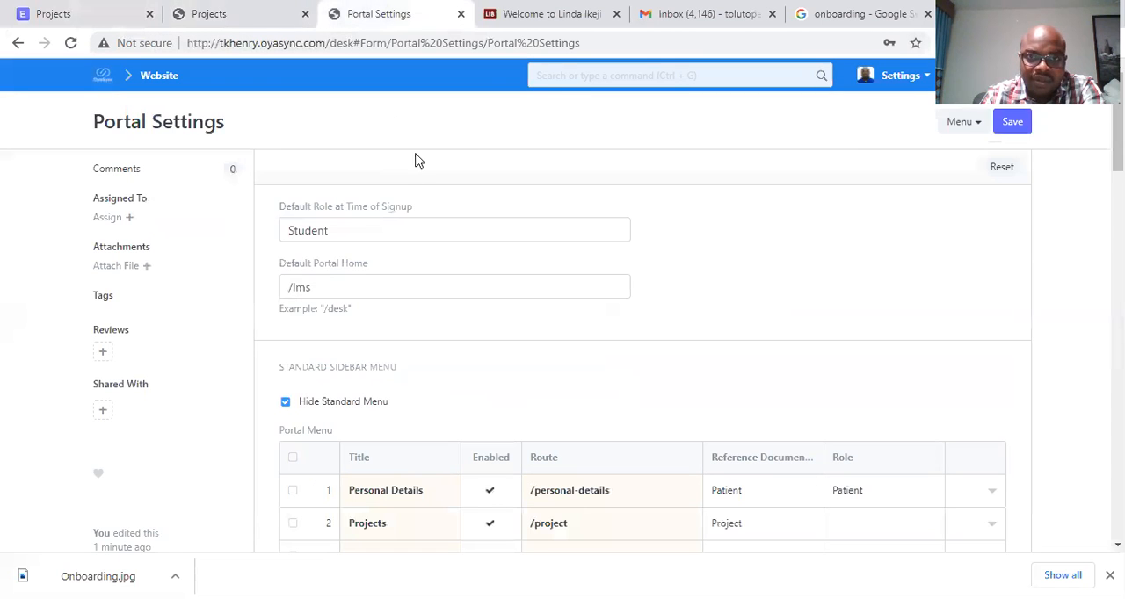
{"action": "left_click", "coordinate": [564, 77]}
{"action": "type", "text": "pro"}
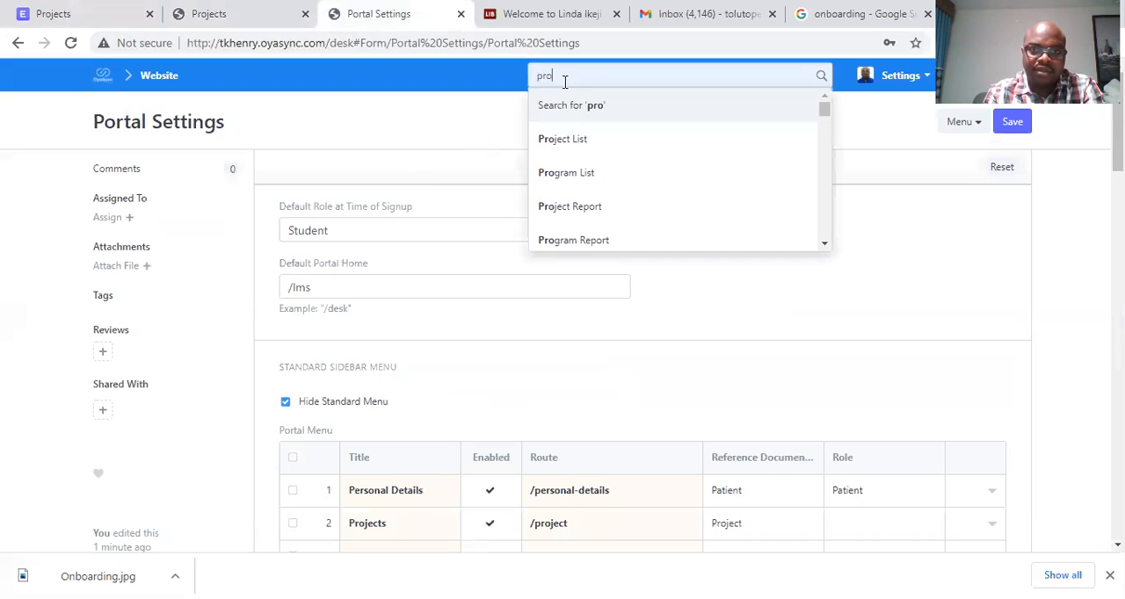
{"action": "left_click", "coordinate": [589, 143]}
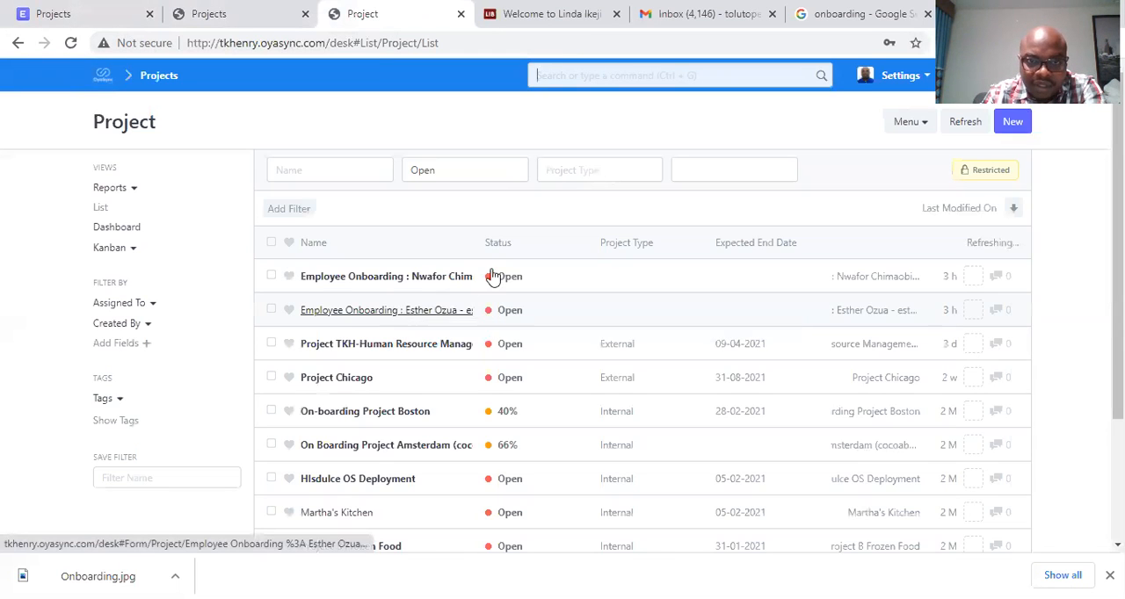
{"action": "left_click", "coordinate": [397, 278]}
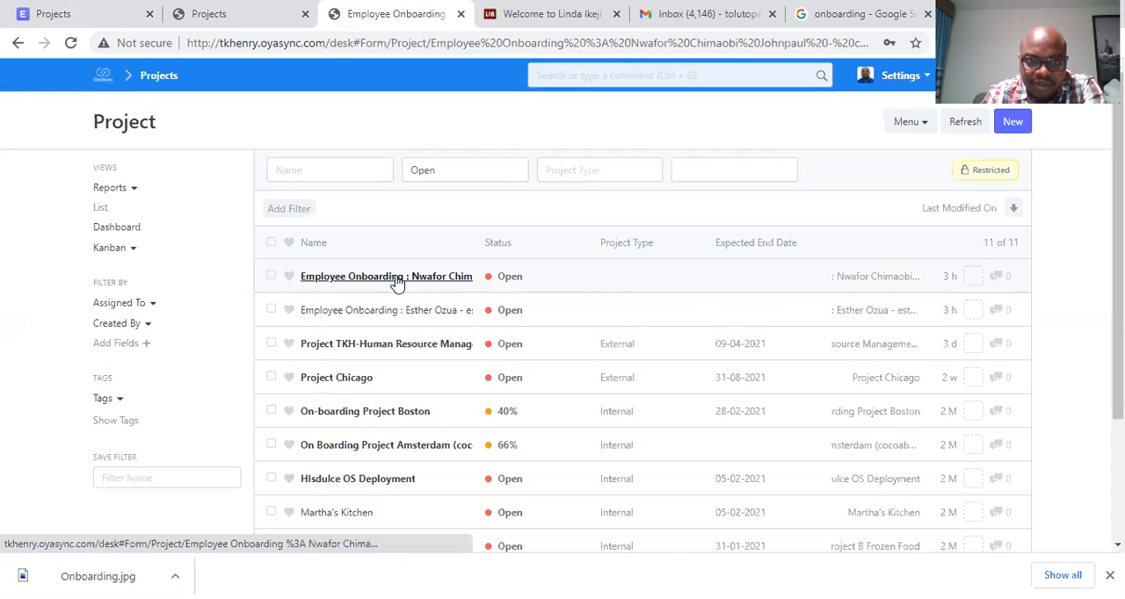
{"action": "scroll", "coordinate": [396, 282], "scroll_direction": "down", "scroll_amount": 10}
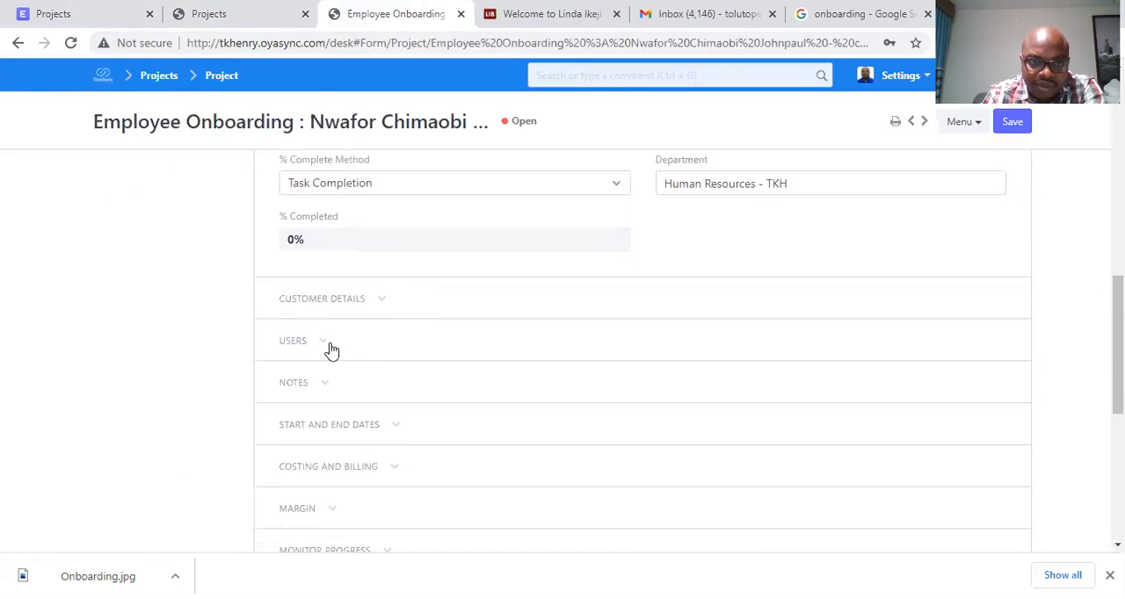
{"action": "left_click", "coordinate": [327, 348]}
{"action": "left_click", "coordinate": [316, 529]}
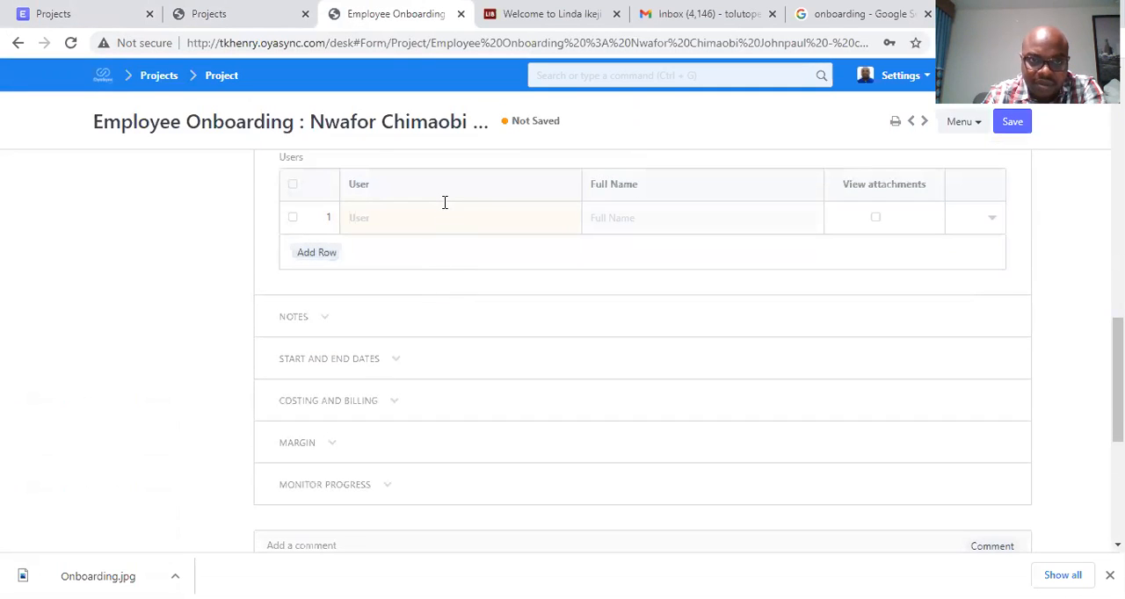
{"action": "type", "text": "chi"}
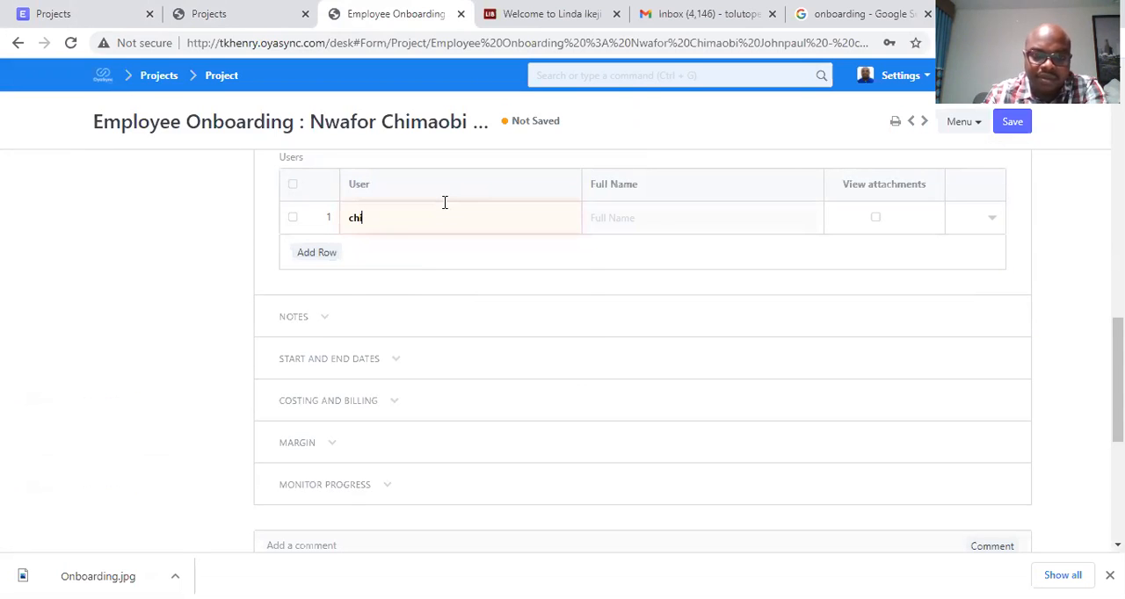
{"action": "left_click", "coordinate": [434, 257]}
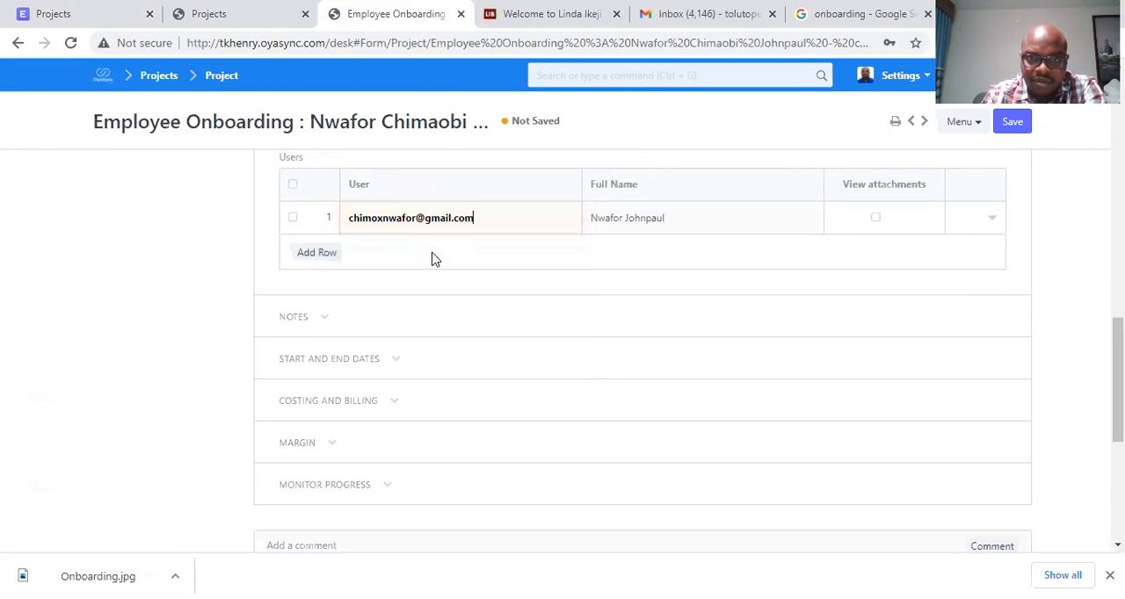
{"action": "left_click", "coordinate": [876, 218]}
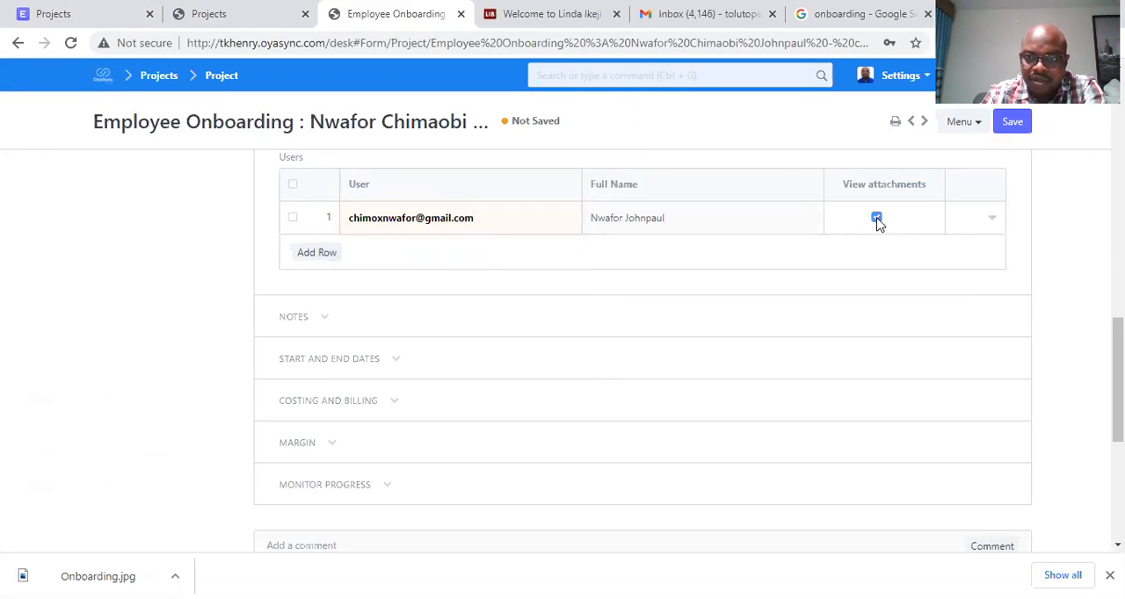
{"action": "left_click", "coordinate": [1013, 123]}
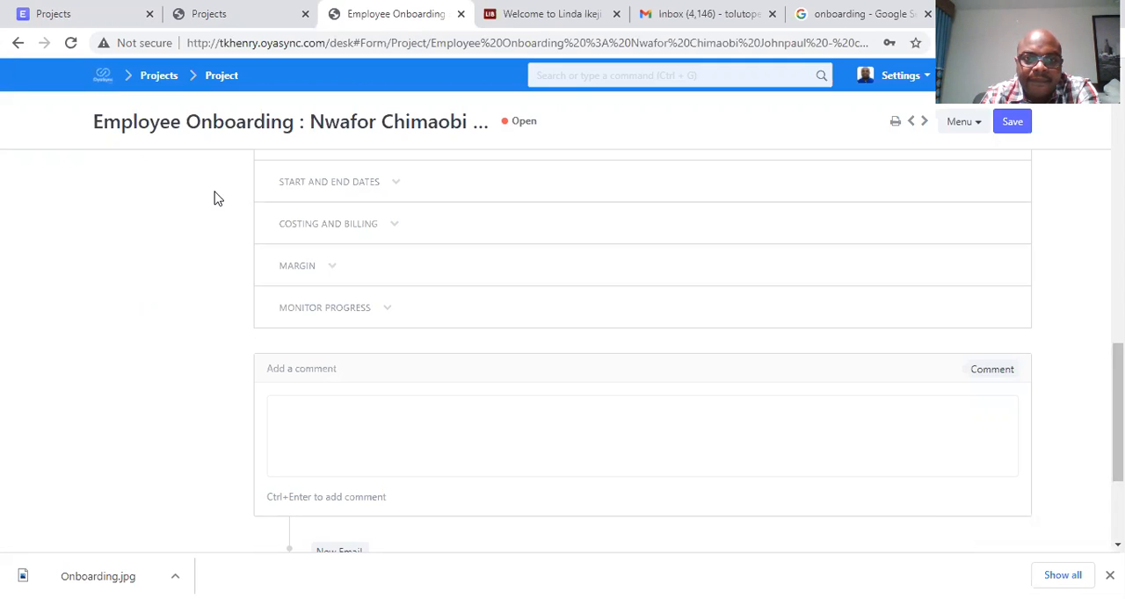
Open the project's linked task list and return to the project form.
{"action": "scroll", "coordinate": [218, 199], "scroll_direction": "up", "scroll_amount": 5}
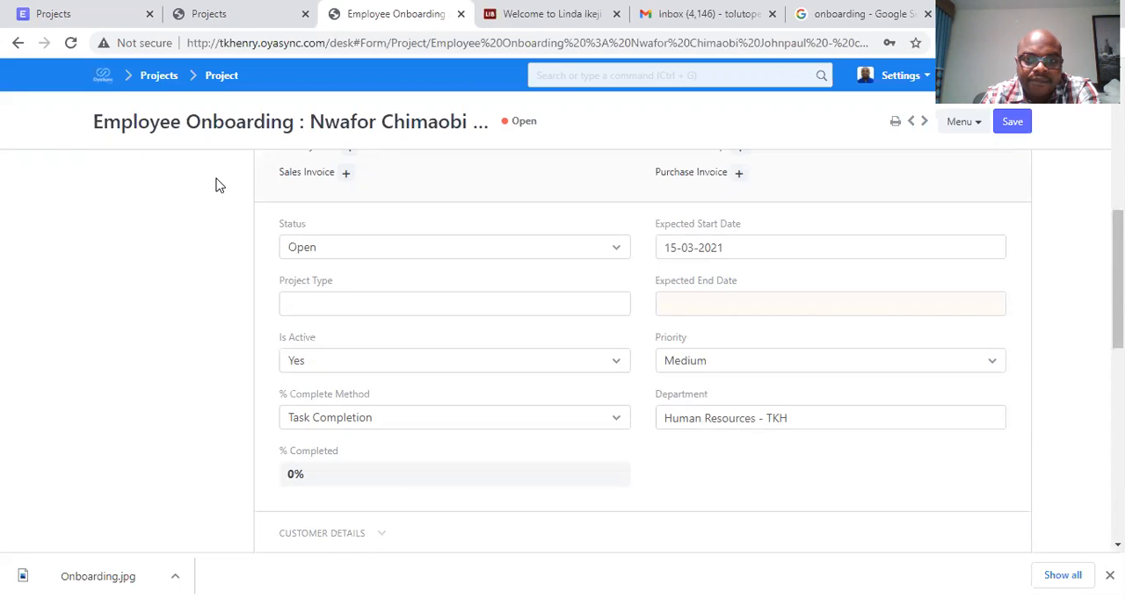
{"action": "scroll", "coordinate": [219, 185], "scroll_direction": "up", "scroll_amount": 3}
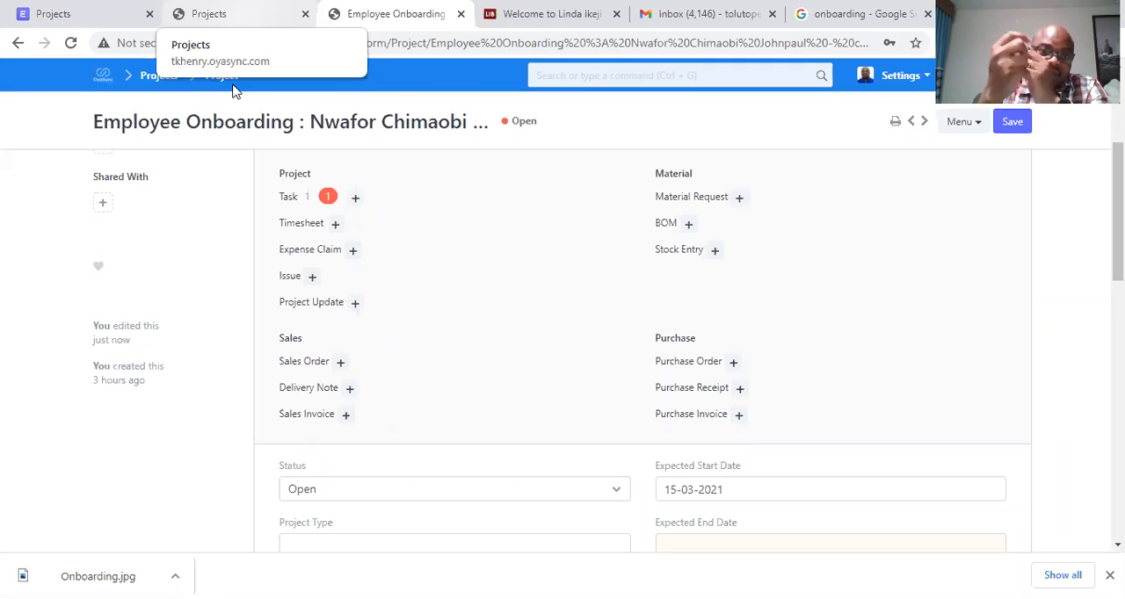
{"action": "left_click", "coordinate": [290, 199]}
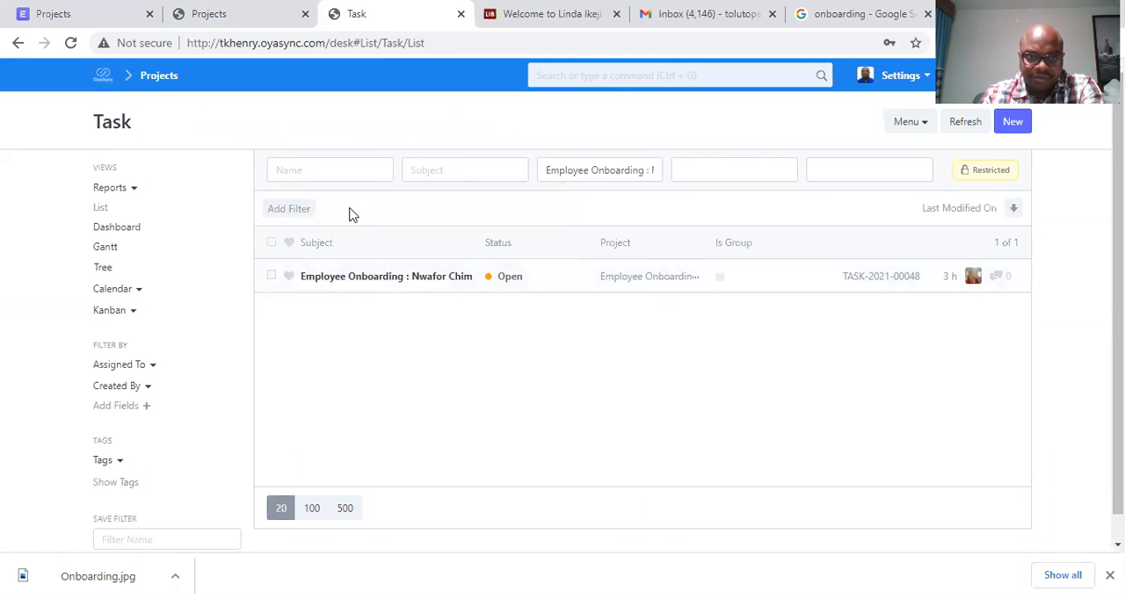
{"action": "left_click", "coordinate": [18, 43]}
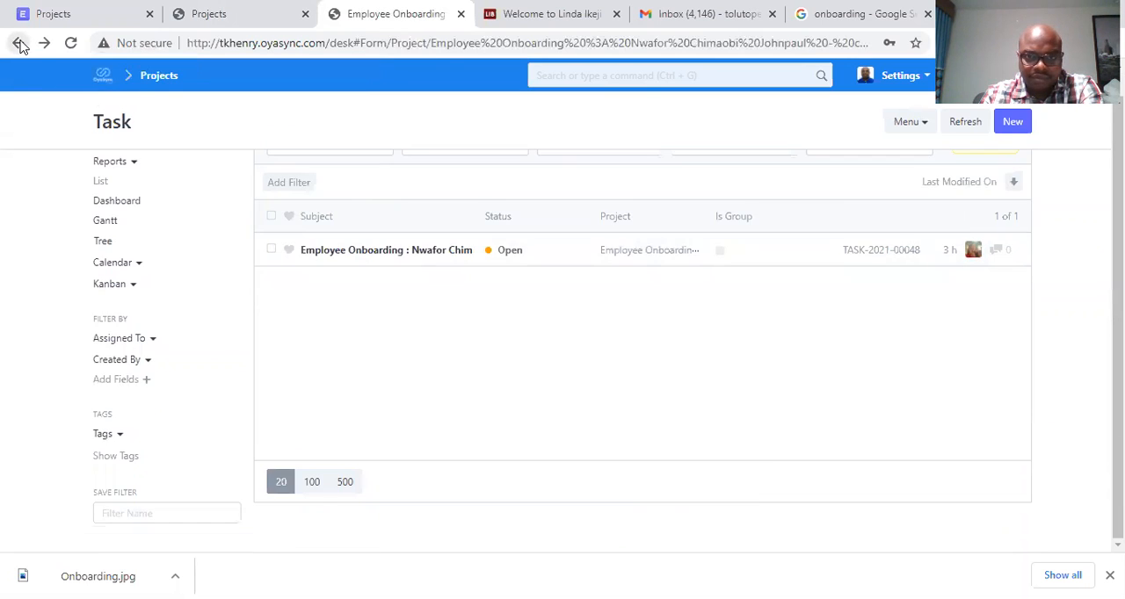
{"action": "scroll", "coordinate": [442, 282], "scroll_direction": "down", "scroll_amount": 2}
{"action": "scroll", "coordinate": [442, 282], "scroll_direction": "down", "scroll_amount": 2}
{"action": "scroll", "coordinate": [442, 282], "scroll_direction": "up", "scroll_amount": 4}
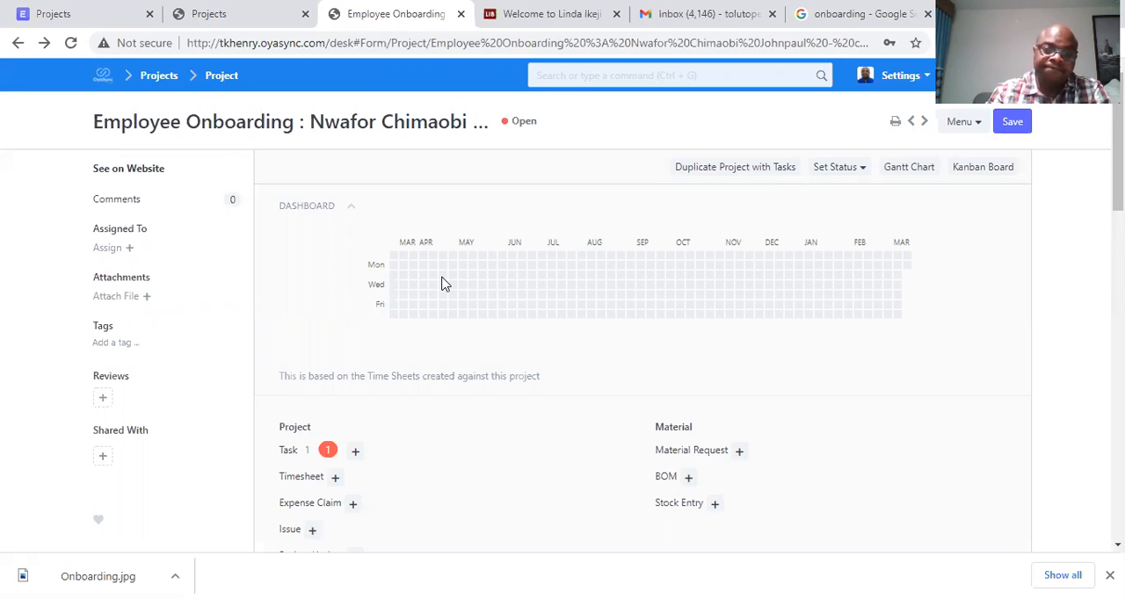
Open the project's onboarding task, review its assignees and fields, and return to the project.
{"action": "left_click", "coordinate": [299, 455]}
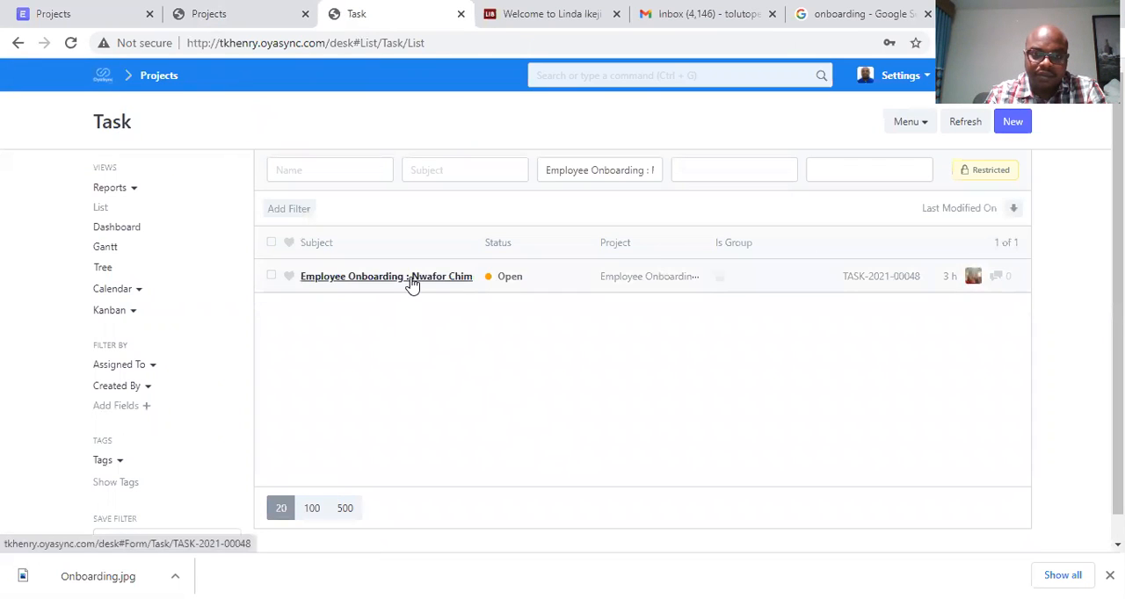
{"action": "left_click", "coordinate": [410, 280]}
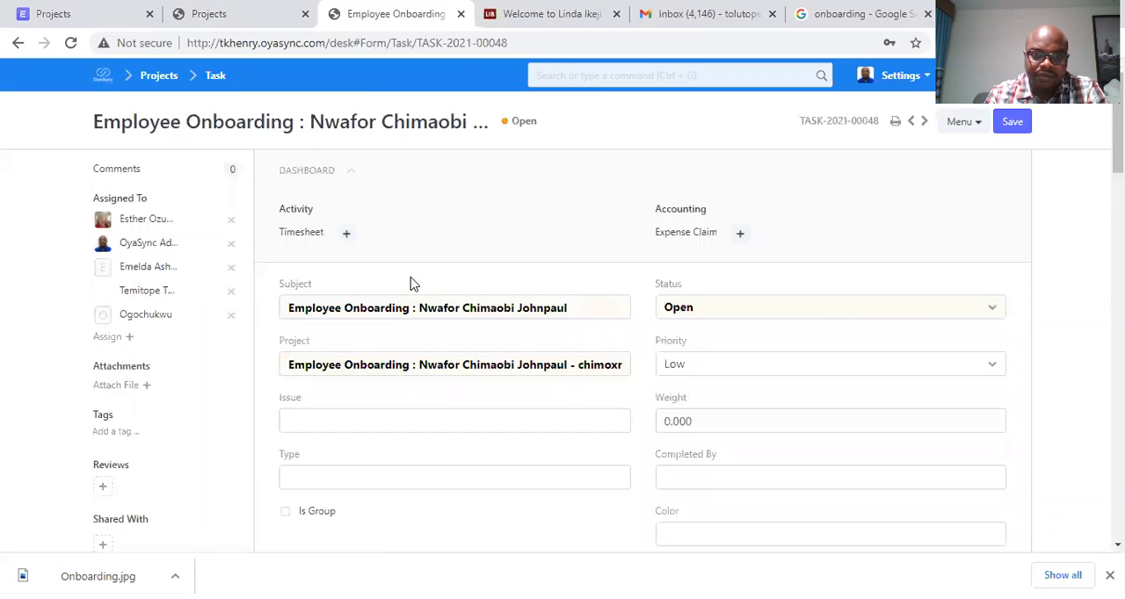
{"action": "scroll", "coordinate": [412, 283], "scroll_direction": "down", "scroll_amount": 2}
{"action": "scroll", "coordinate": [412, 283], "scroll_direction": "down", "scroll_amount": 5}
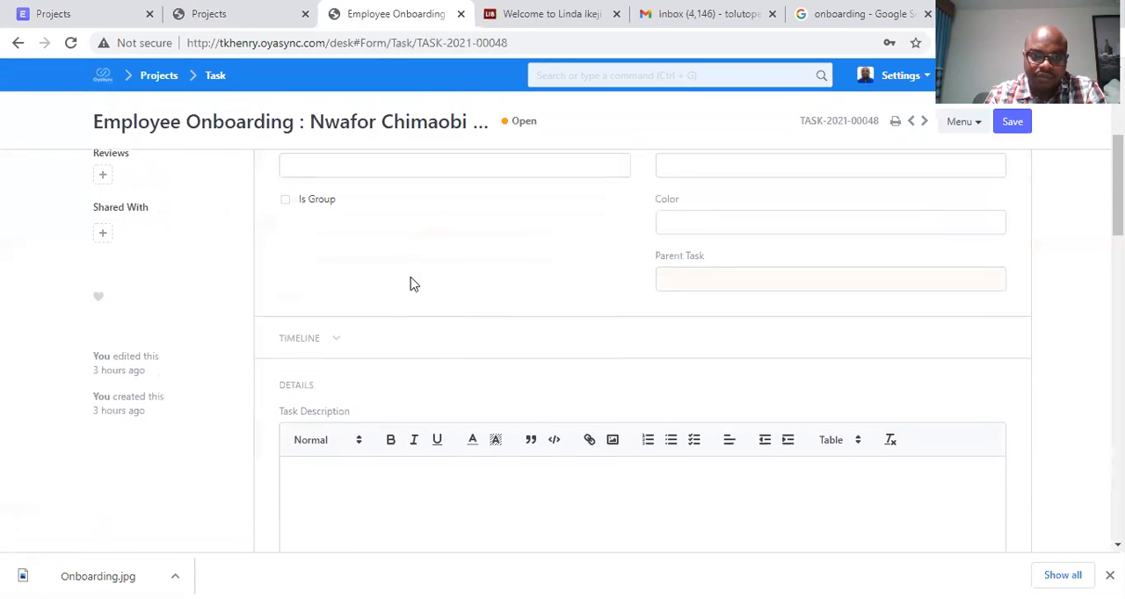
{"action": "scroll", "coordinate": [411, 283], "scroll_direction": "down", "scroll_amount": 5}
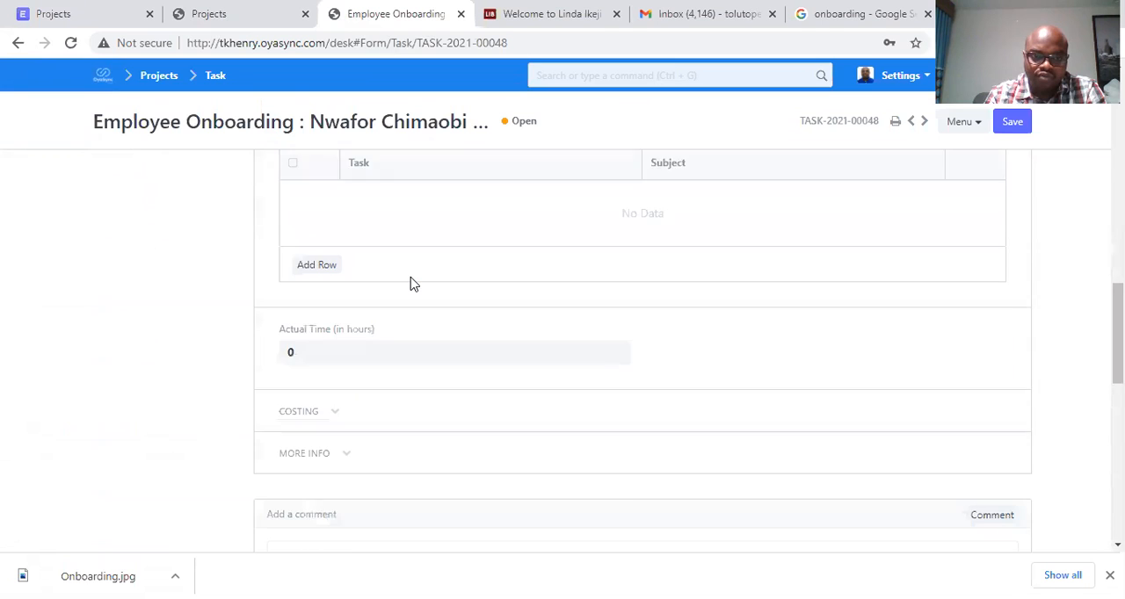
{"action": "scroll", "coordinate": [411, 283], "scroll_direction": "down", "scroll_amount": 3}
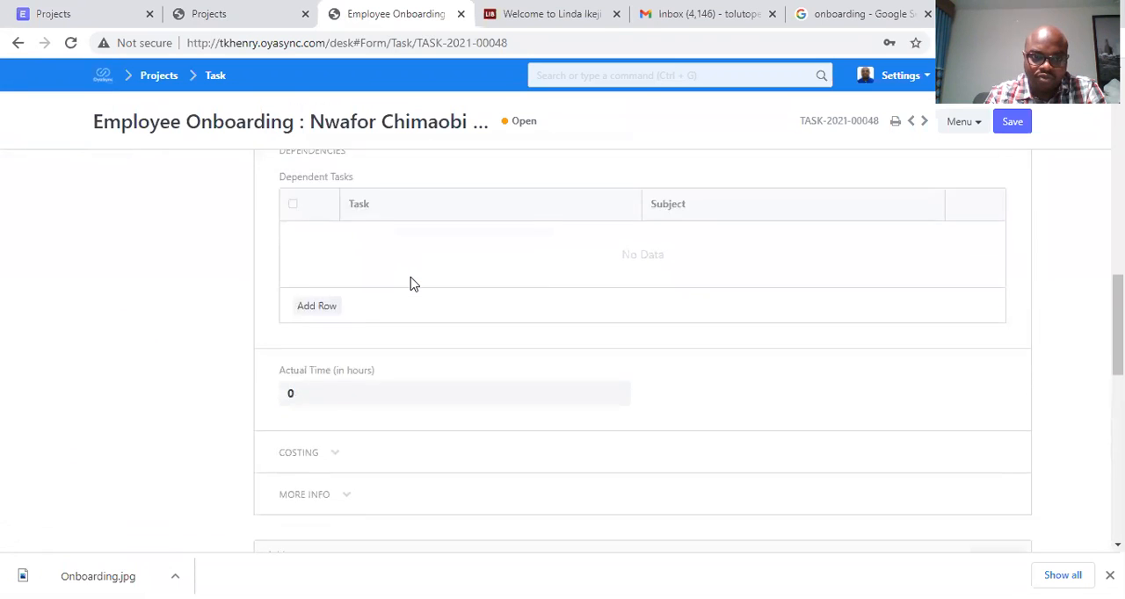
{"action": "scroll", "coordinate": [411, 283], "scroll_direction": "up", "scroll_amount": 10}
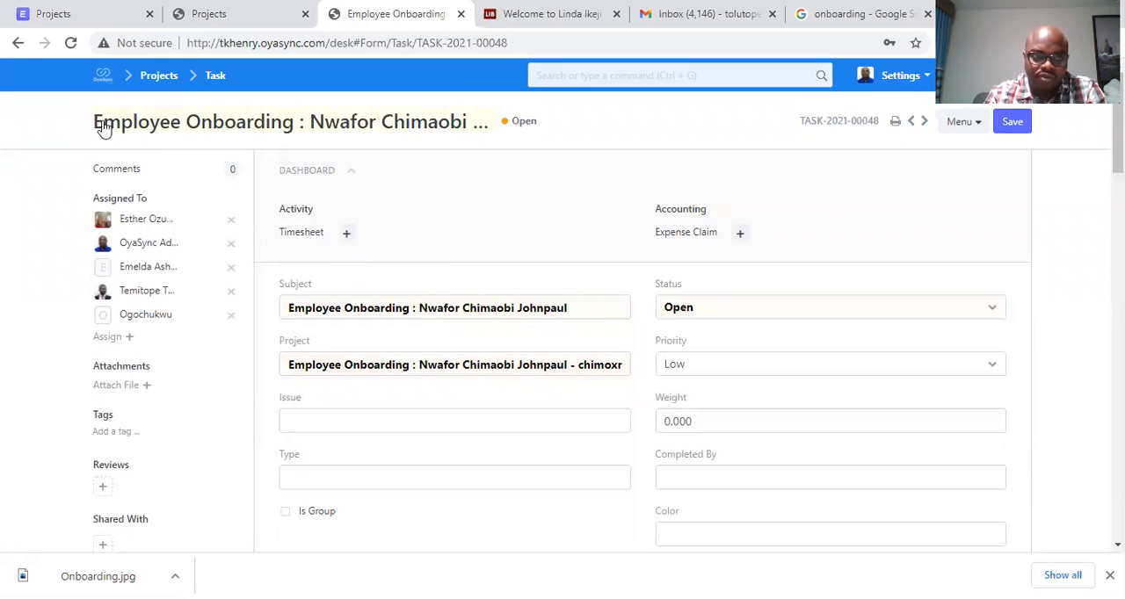
{"action": "left_click", "coordinate": [16, 43]}
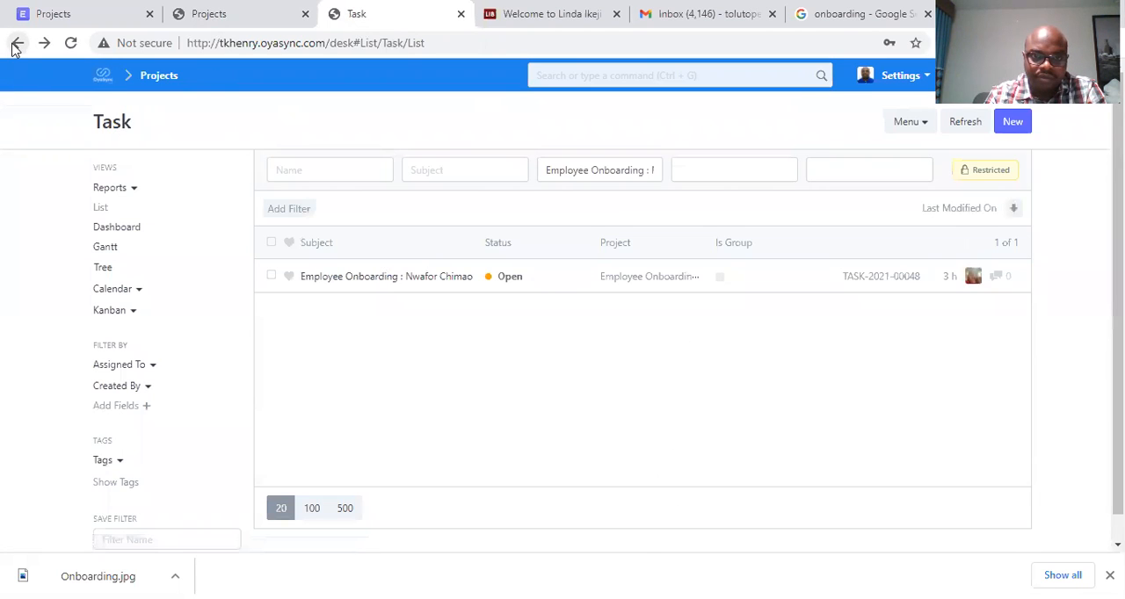
{"action": "left_click", "coordinate": [16, 43]}
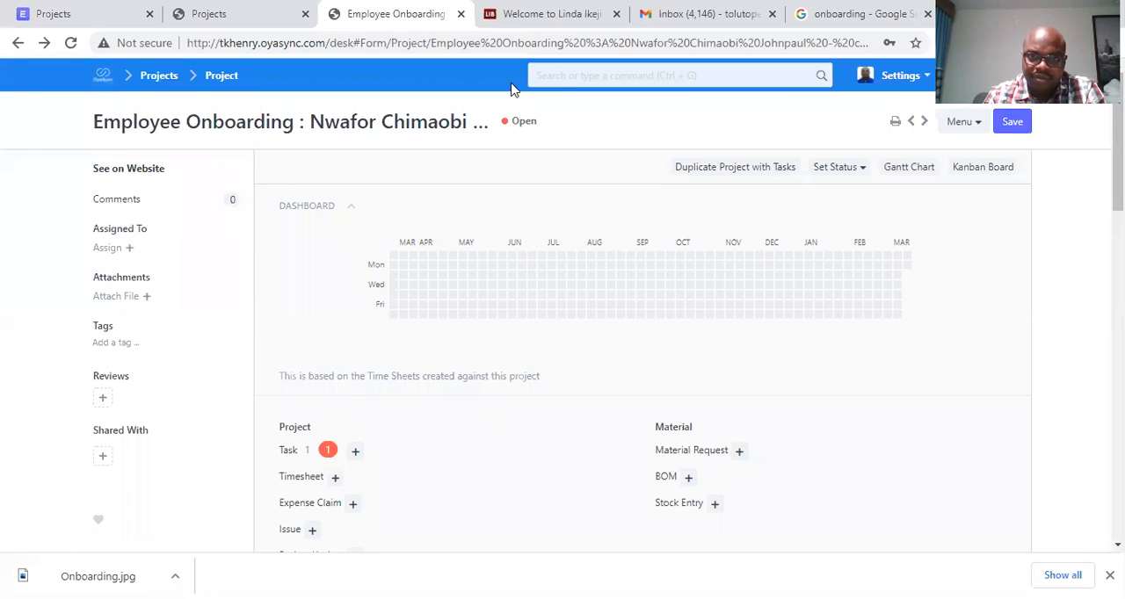
Open the User List through the desk's search bar.
{"action": "left_click", "coordinate": [559, 79]}
{"action": "type", "text": "user"}
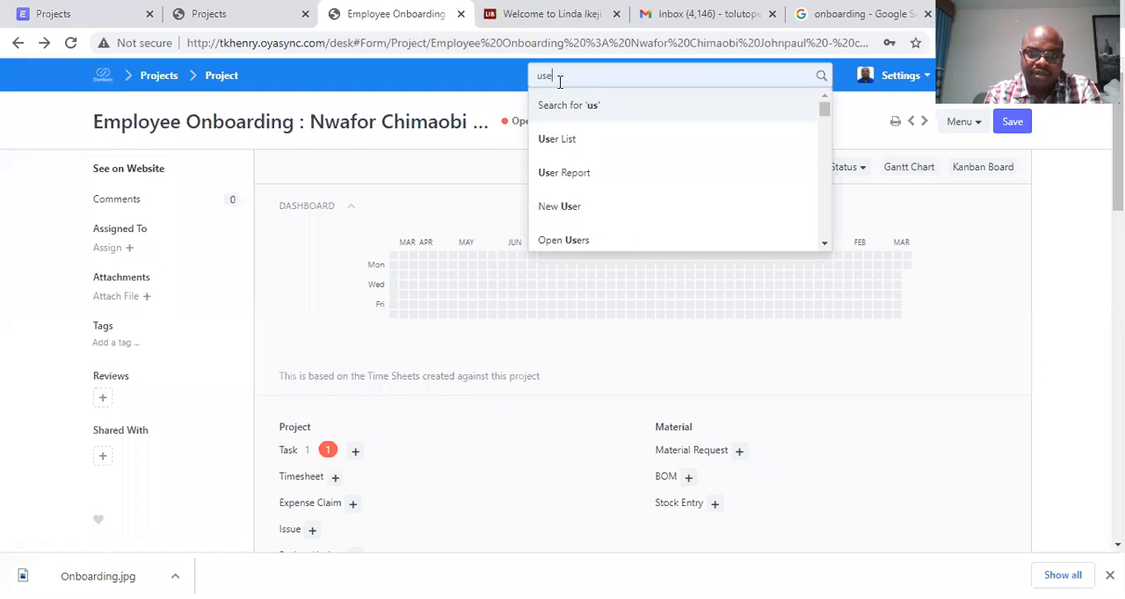
{"action": "left_click", "coordinate": [590, 138]}
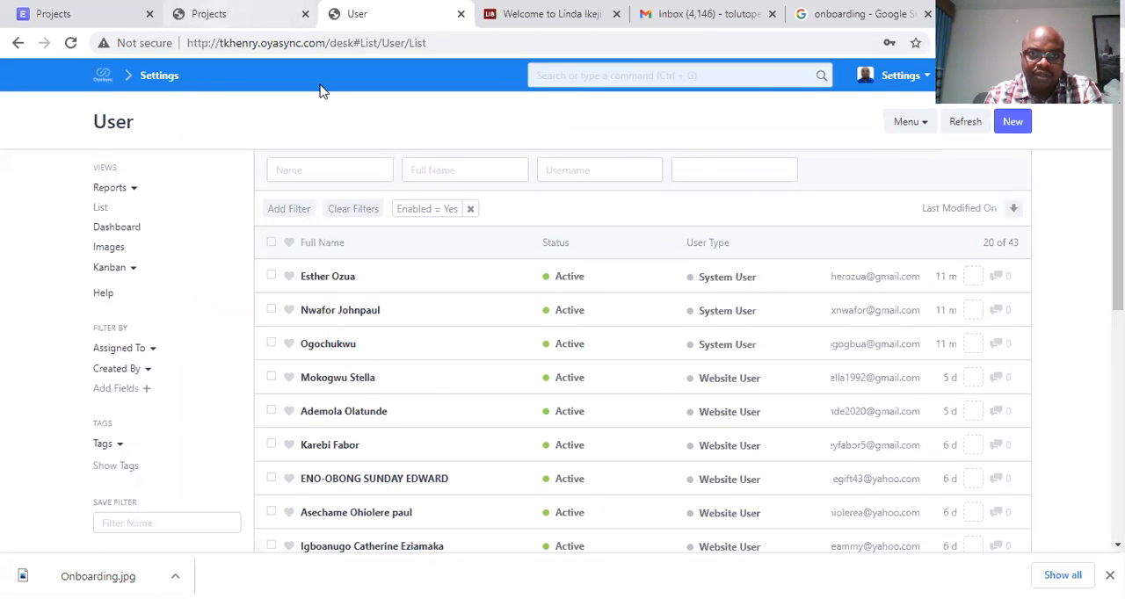
Return to the portal Projects tab and switch from the portal to the desk.
{"action": "key", "text": "ctrl+shift+Tab"}
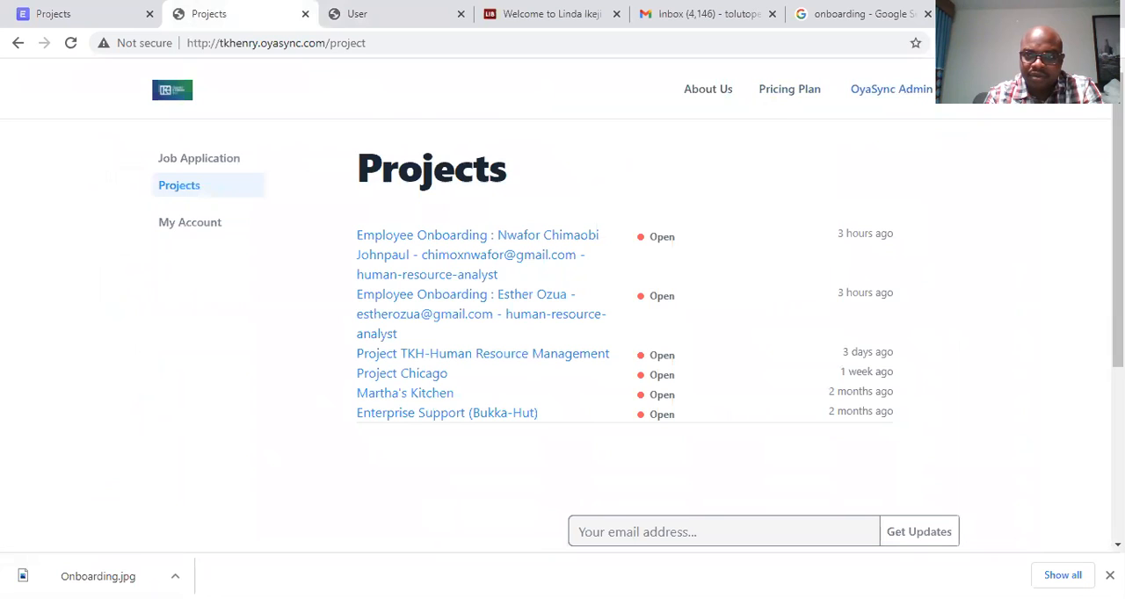
{"action": "left_click", "coordinate": [923, 89]}
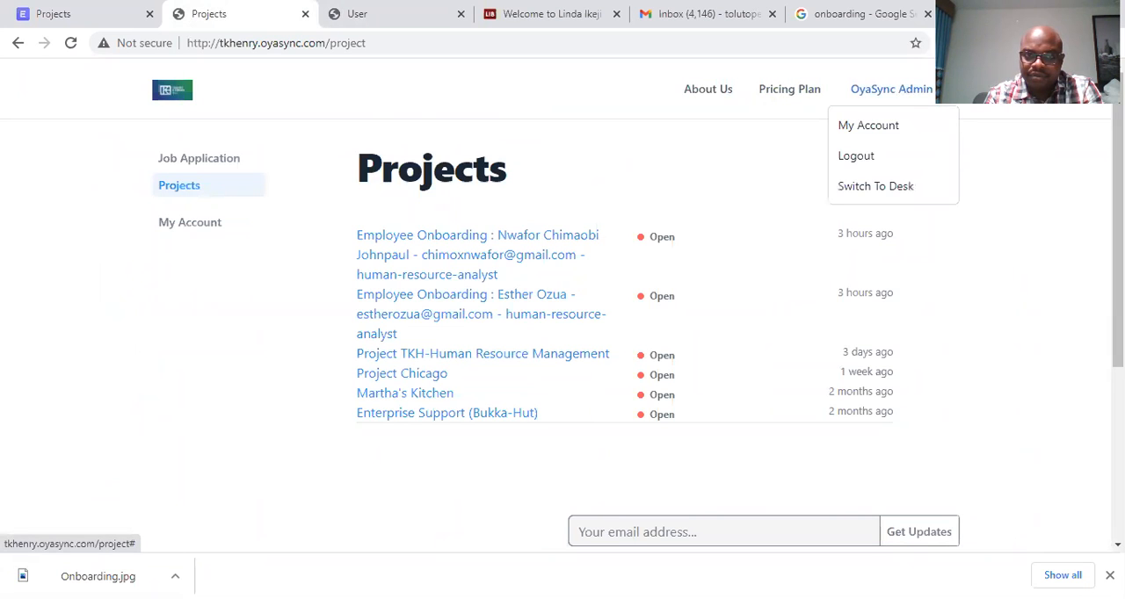
{"action": "left_click", "coordinate": [873, 187]}
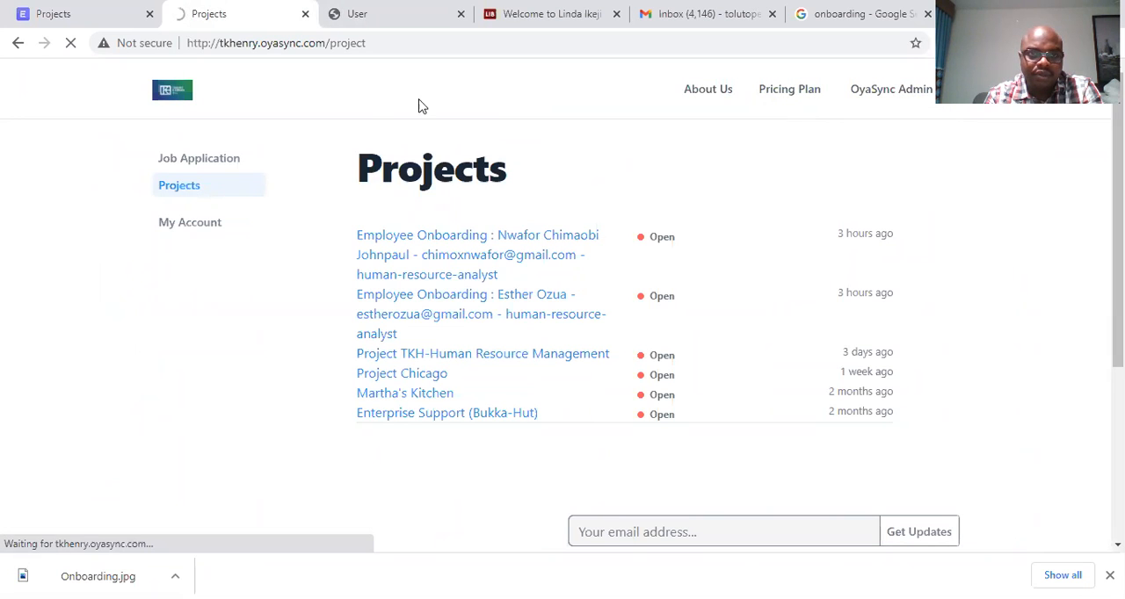
Go to the other site's portal Projects tab and switch from its portal to the desk.
{"action": "left_click", "coordinate": [112, 15]}
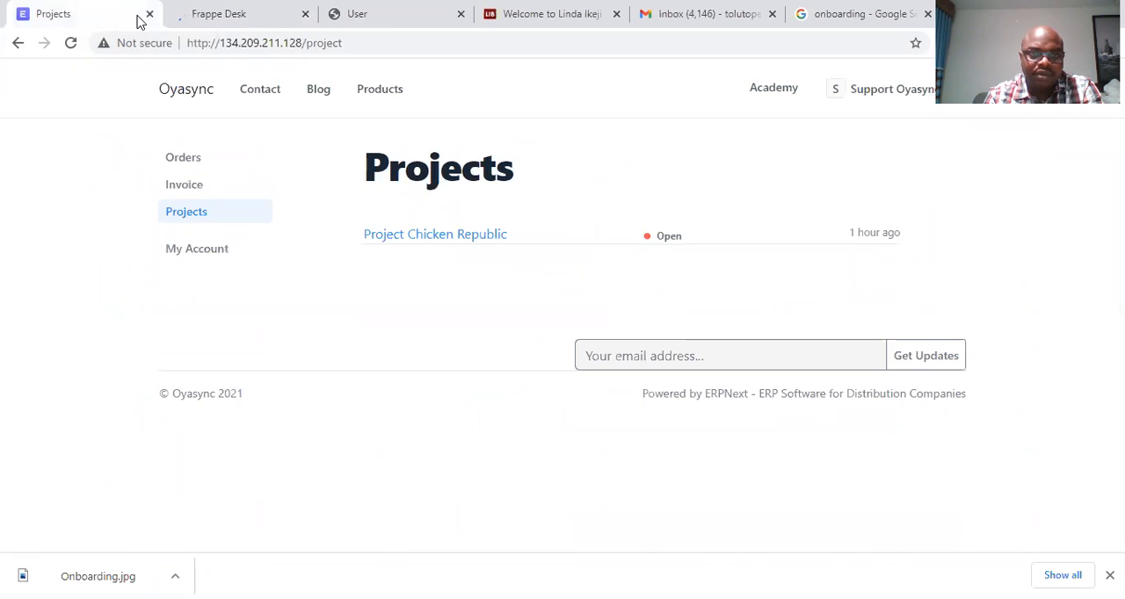
{"action": "left_click", "coordinate": [905, 97]}
{"action": "left_click", "coordinate": [857, 200]}
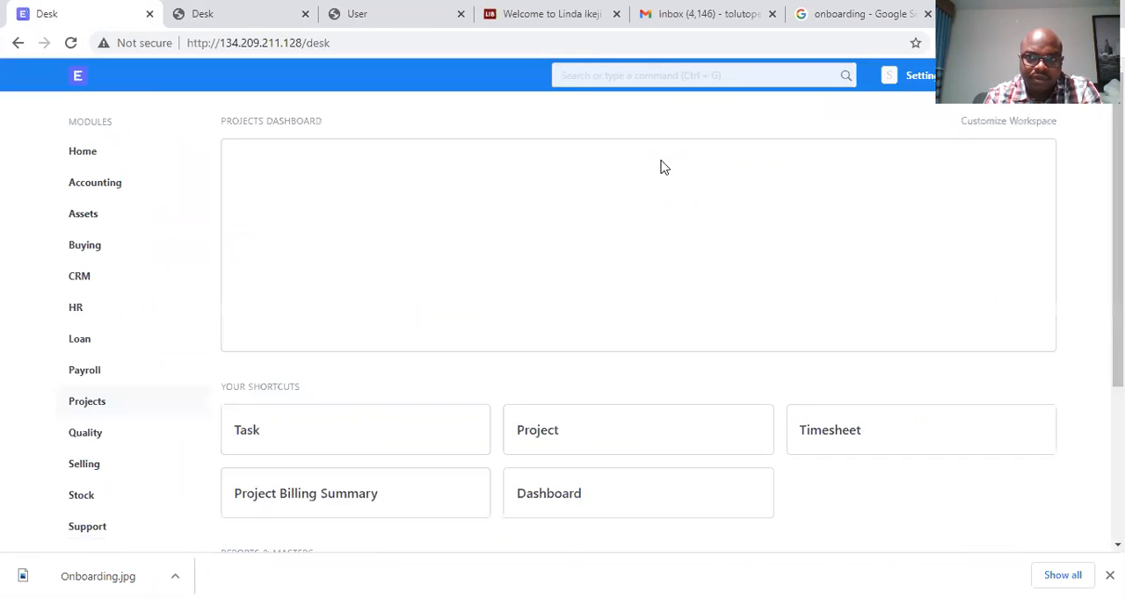
Open the User List on this site through the search bar.
{"action": "left_click", "coordinate": [776, 85]}
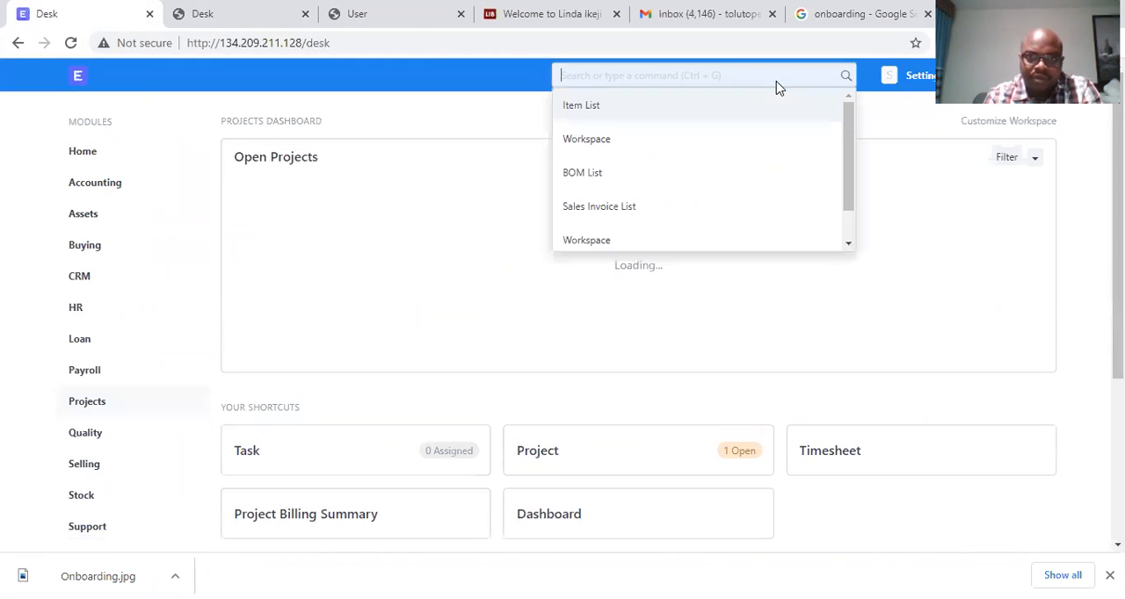
{"action": "type", "text": "us"}
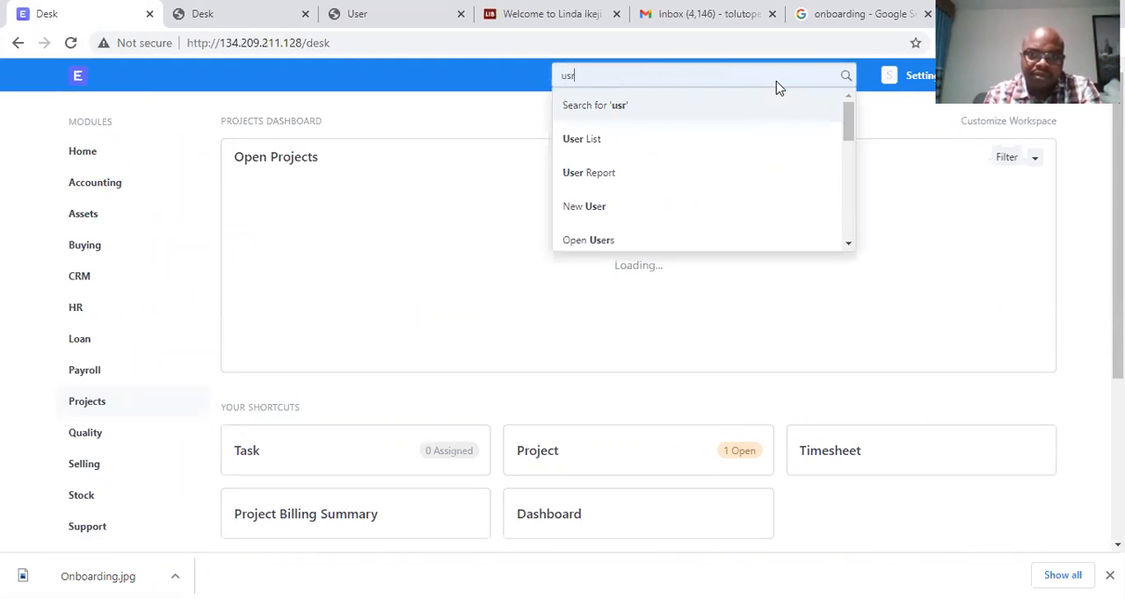
{"action": "type", "text": "er"}
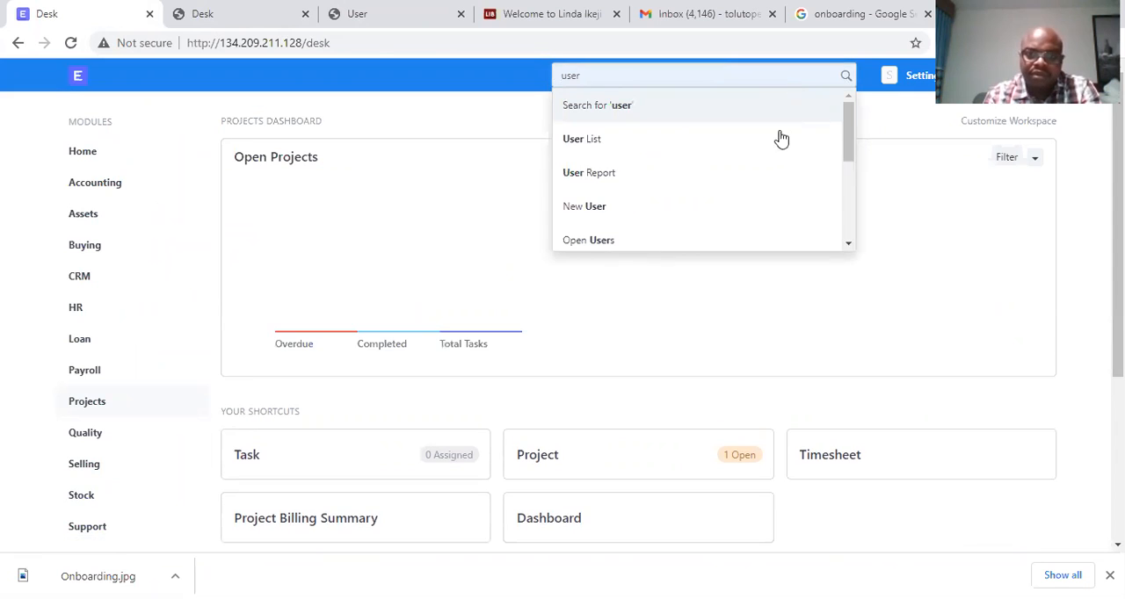
{"action": "left_click", "coordinate": [771, 142]}
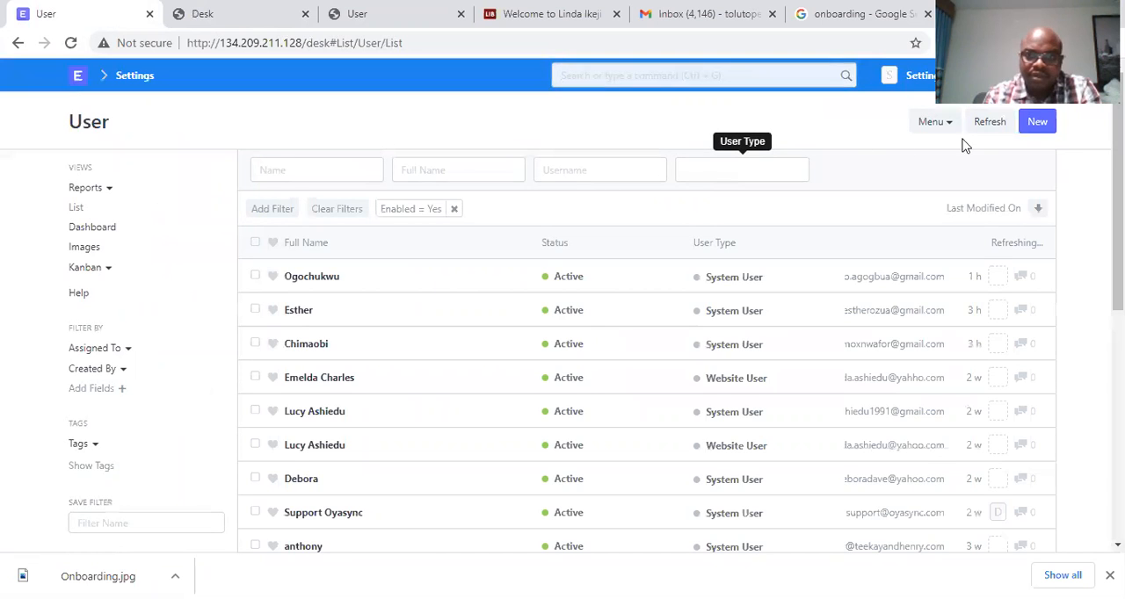
Start a new user and enter the student's e-mail address.
{"action": "left_click", "coordinate": [1037, 122]}
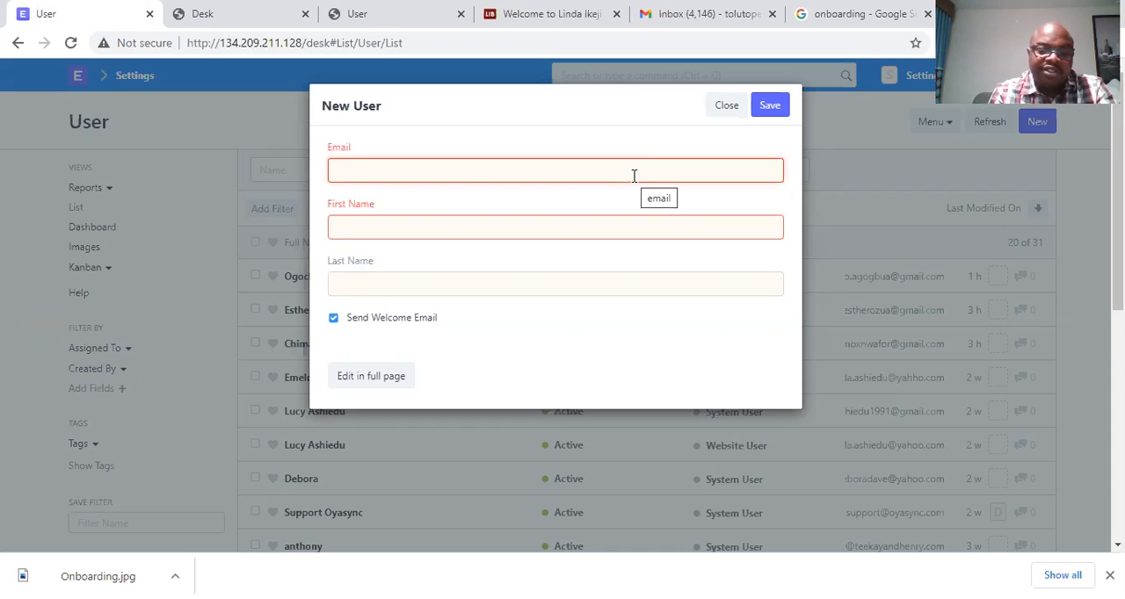
{"action": "type", "text": "olami"}
{"action": "key", "text": "BackSpace"}
{"action": "key", "text": "BackSpace"}
{"action": "key", "text": "BackSpace"}
{"action": "key", "text": "BackSpace"}
{"action": "key", "text": "BackSpace"}
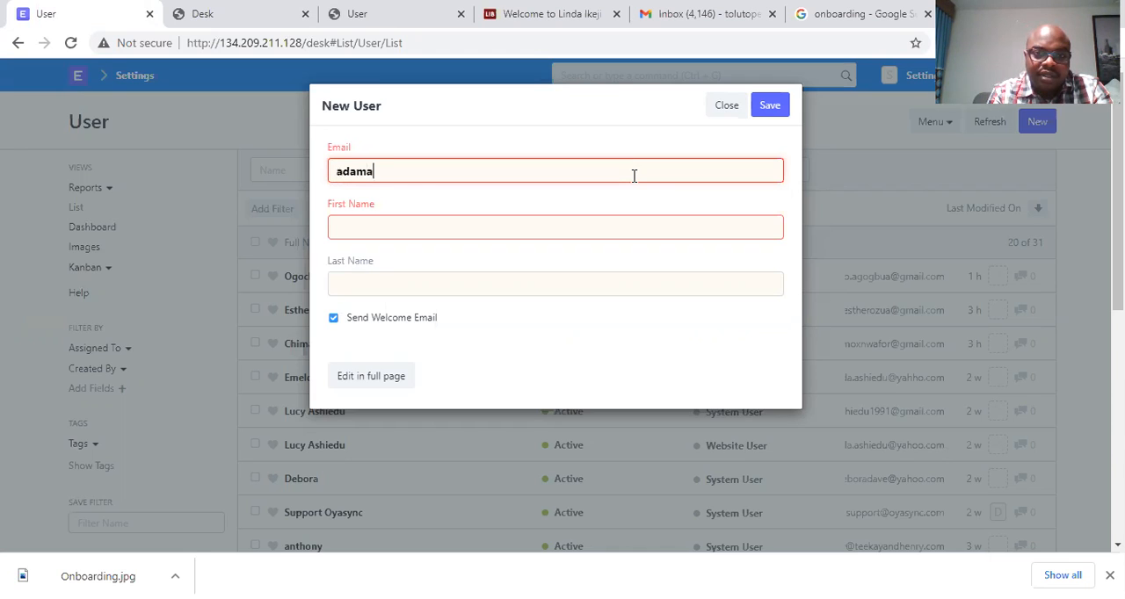
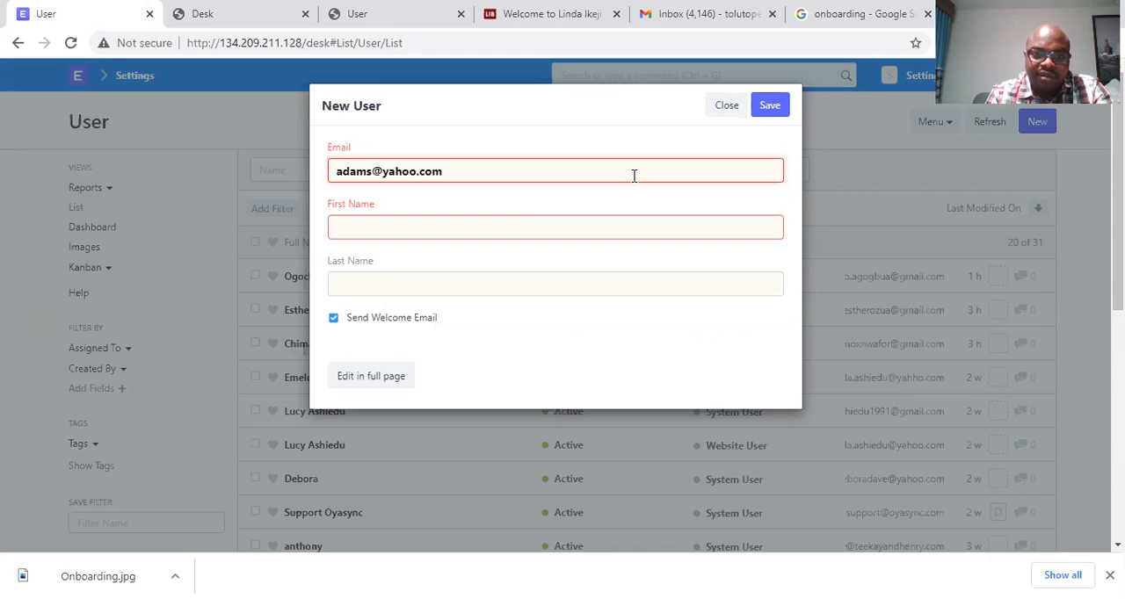
Enter the student's first name, untick Send Welcome Email, and save the new user.
{"action": "left_click", "coordinate": [592, 222]}
{"action": "type", "text": "Adama"}
{"action": "key", "text": "BackSpace"}
{"action": "type", "text": "s"}
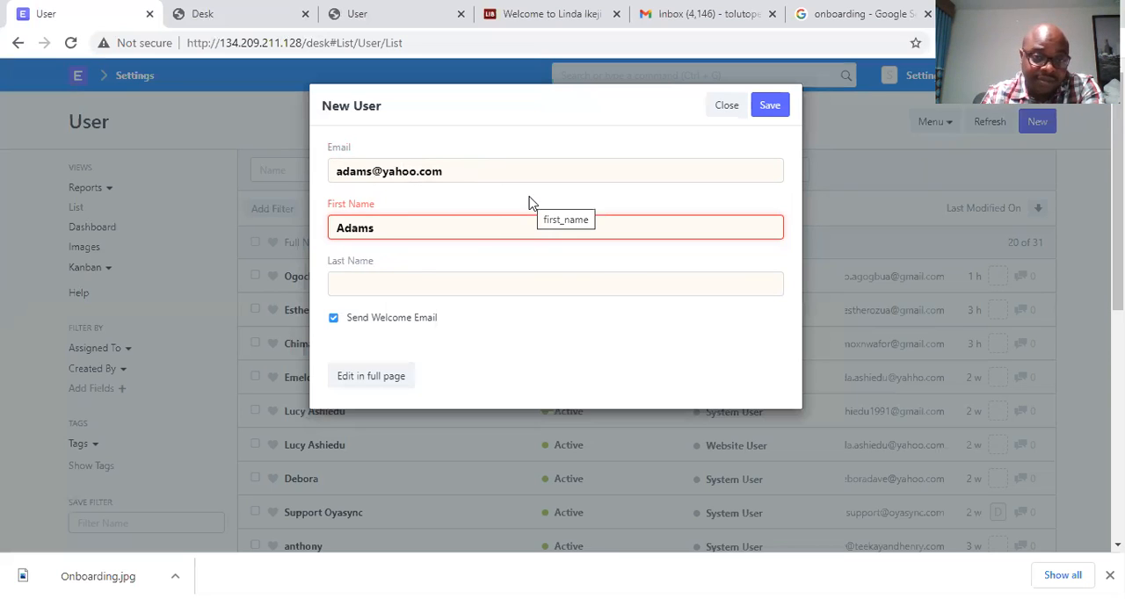
{"action": "left_click", "coordinate": [335, 320]}
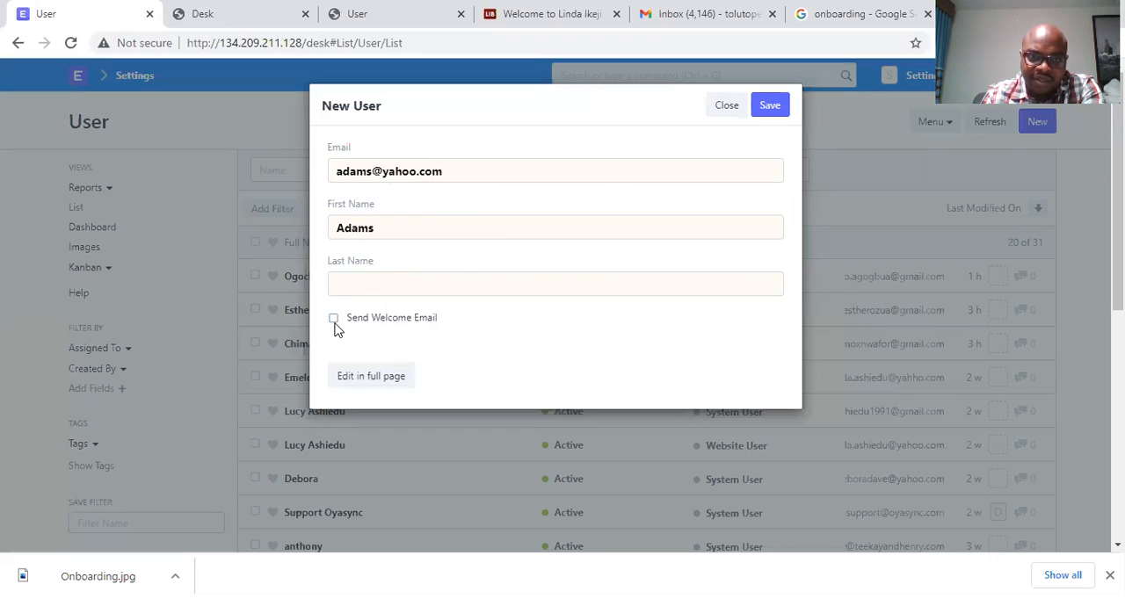
{"action": "left_click", "coordinate": [770, 105]}
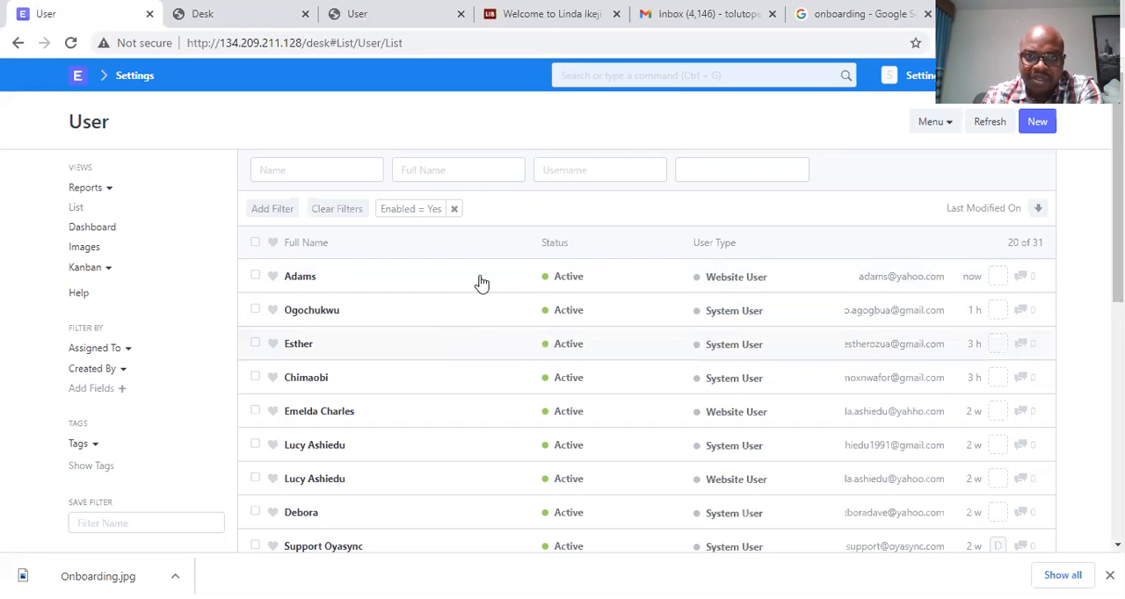
Open Project Chicken Republic from the Project List and expand its Users section.
{"action": "left_click", "coordinate": [634, 85]}
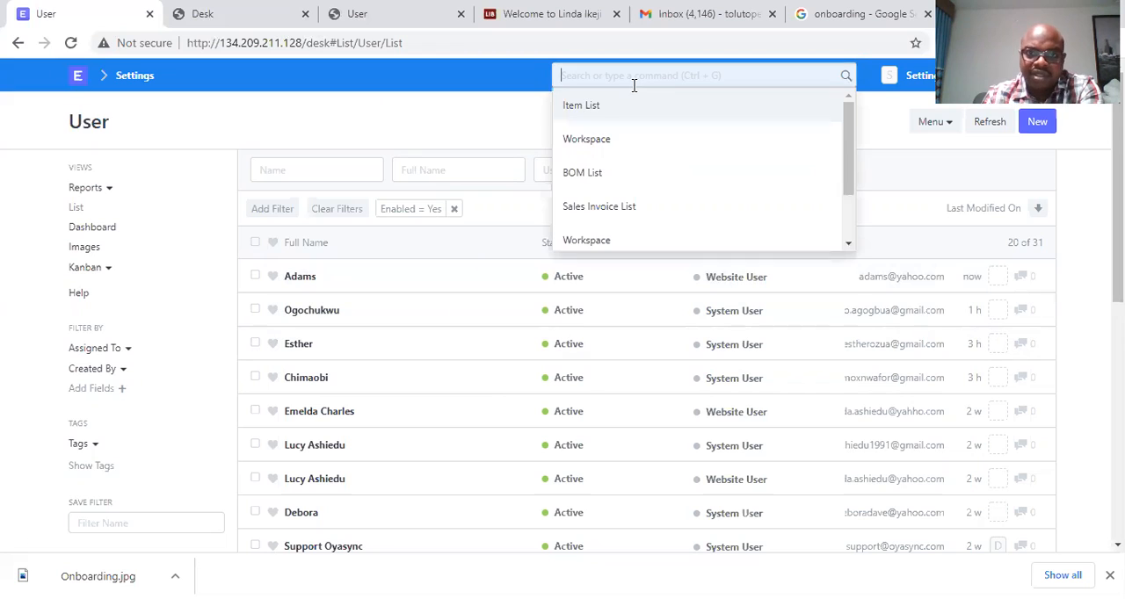
{"action": "type", "text": "projec"}
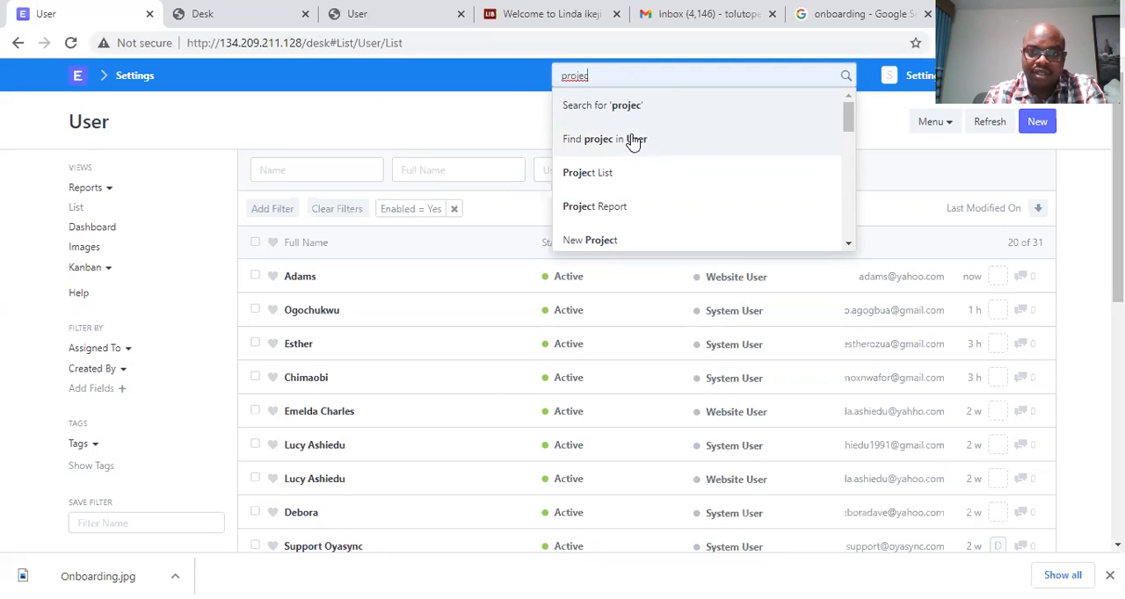
{"action": "left_click", "coordinate": [635, 173]}
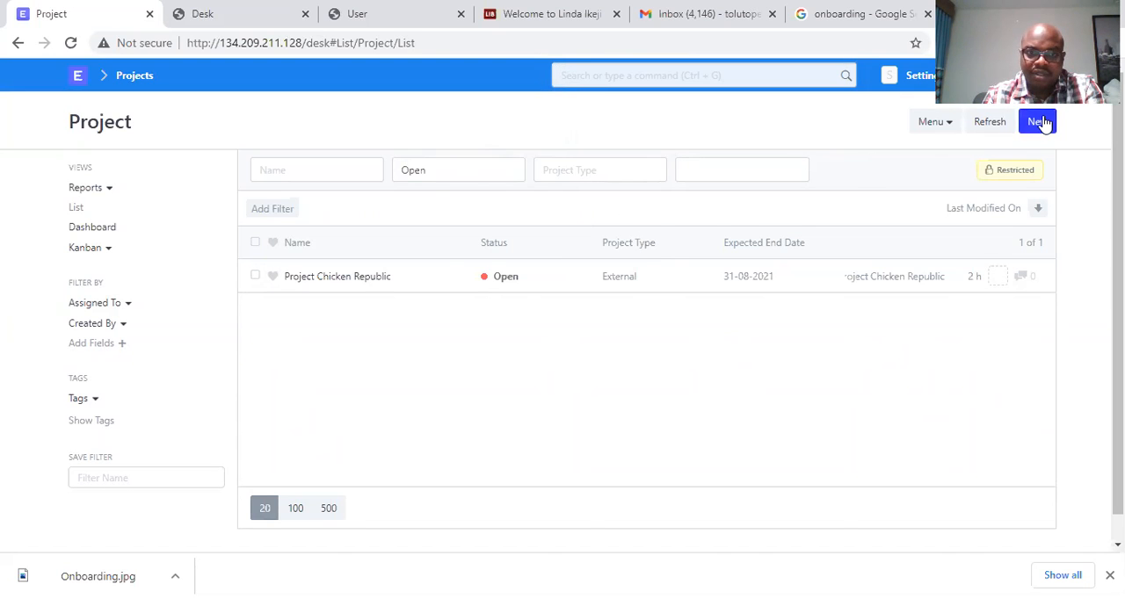
{"action": "left_click", "coordinate": [423, 276]}
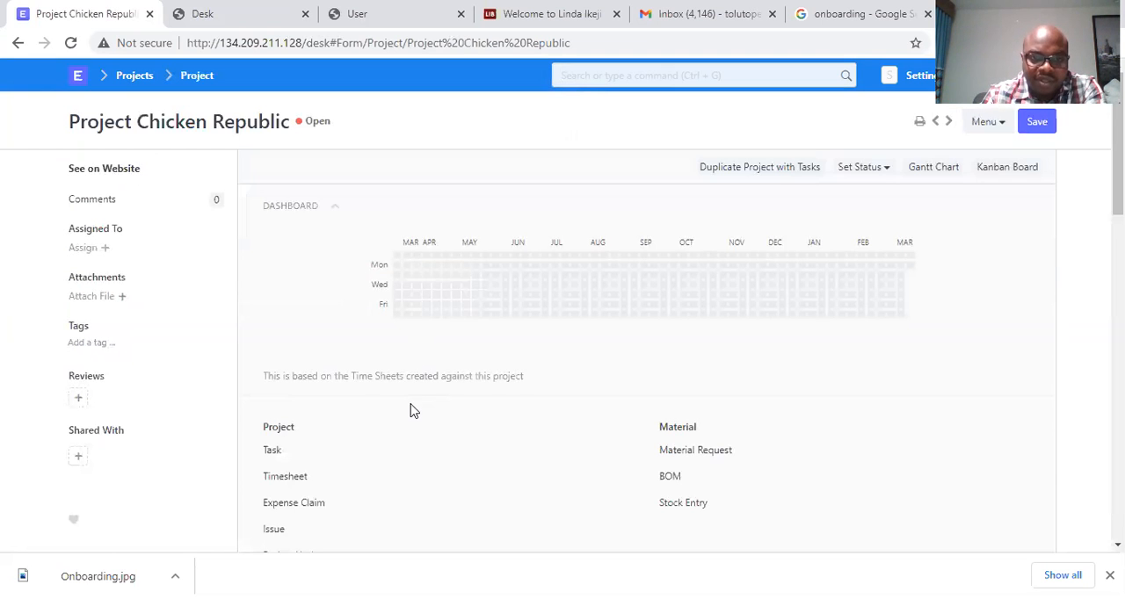
{"action": "scroll", "coordinate": [413, 411], "scroll_direction": "down", "scroll_amount": 1}
{"action": "scroll", "coordinate": [413, 411], "scroll_direction": "down", "scroll_amount": 10}
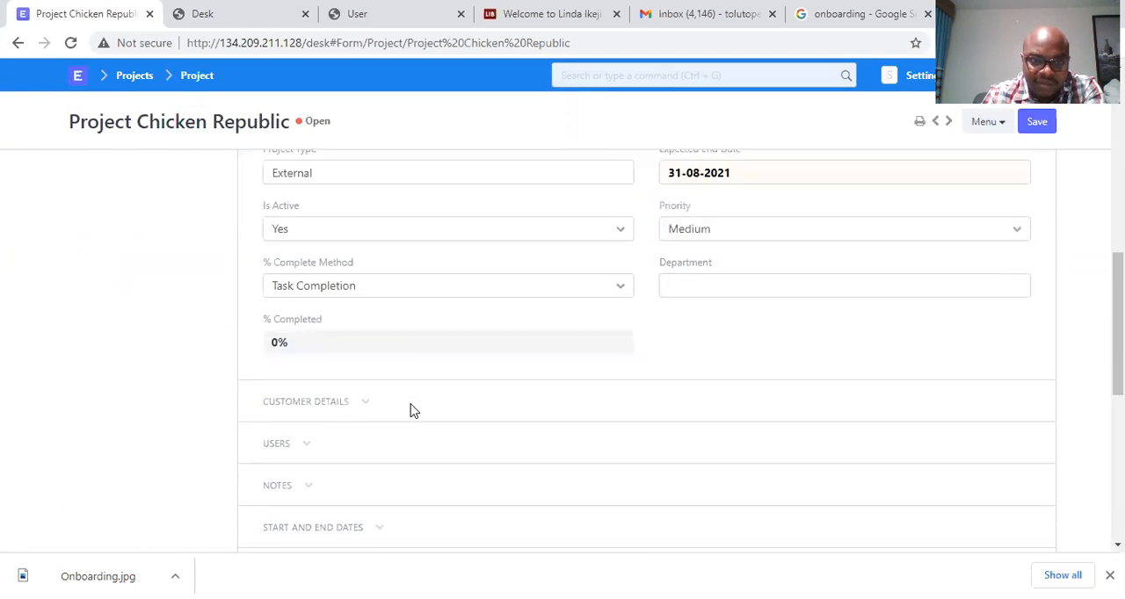
{"action": "left_click", "coordinate": [300, 249]}
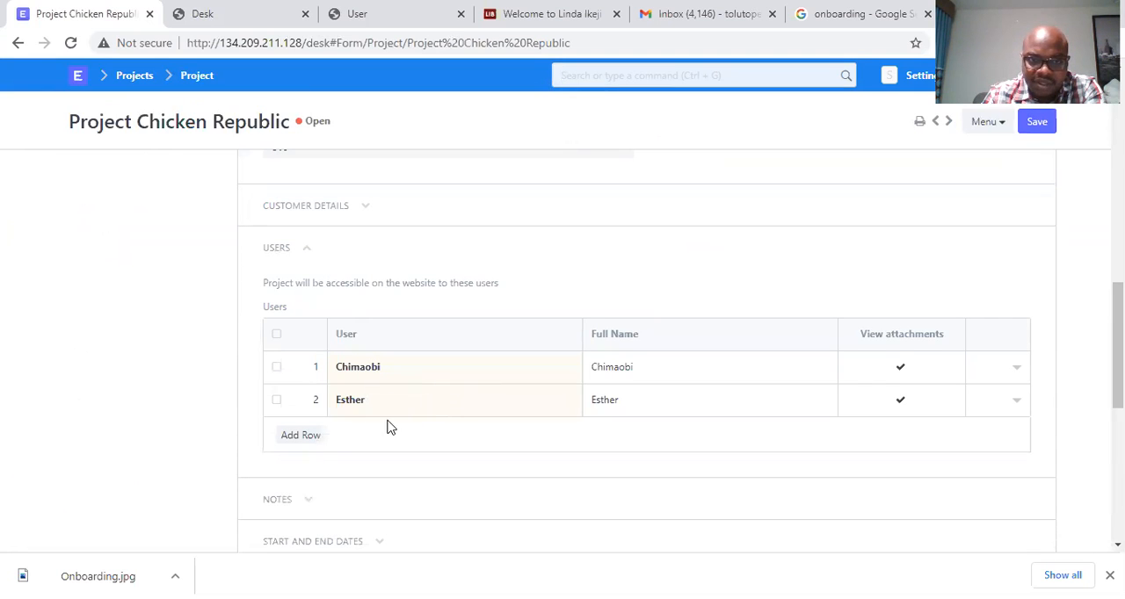
Add a row to the project's Users table with an existing user's account.
{"action": "left_click", "coordinate": [302, 436]}
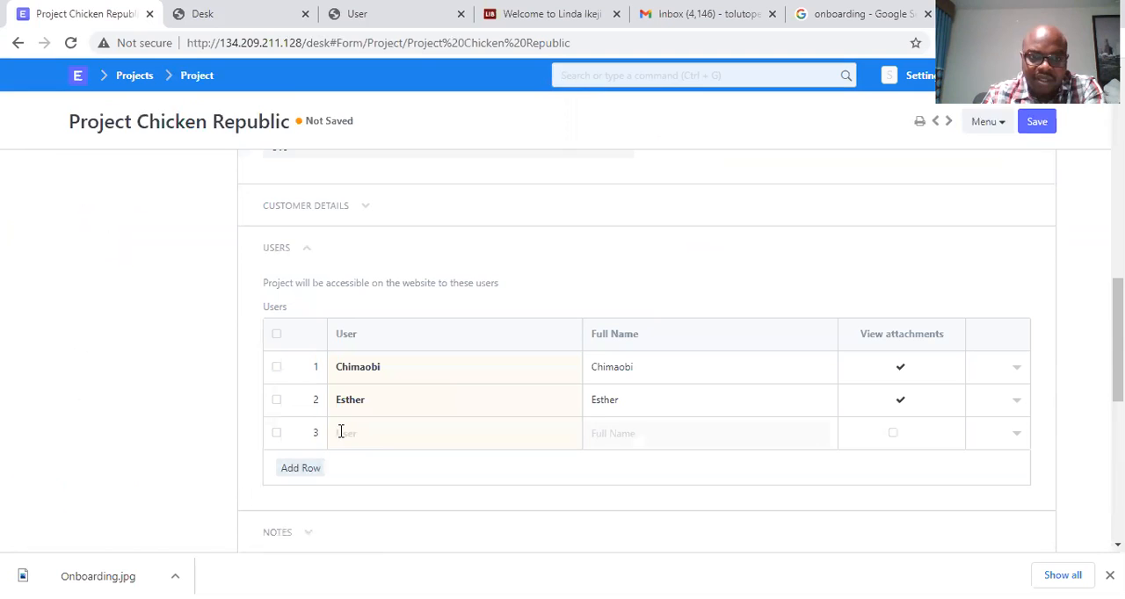
{"action": "type", "text": "og"}
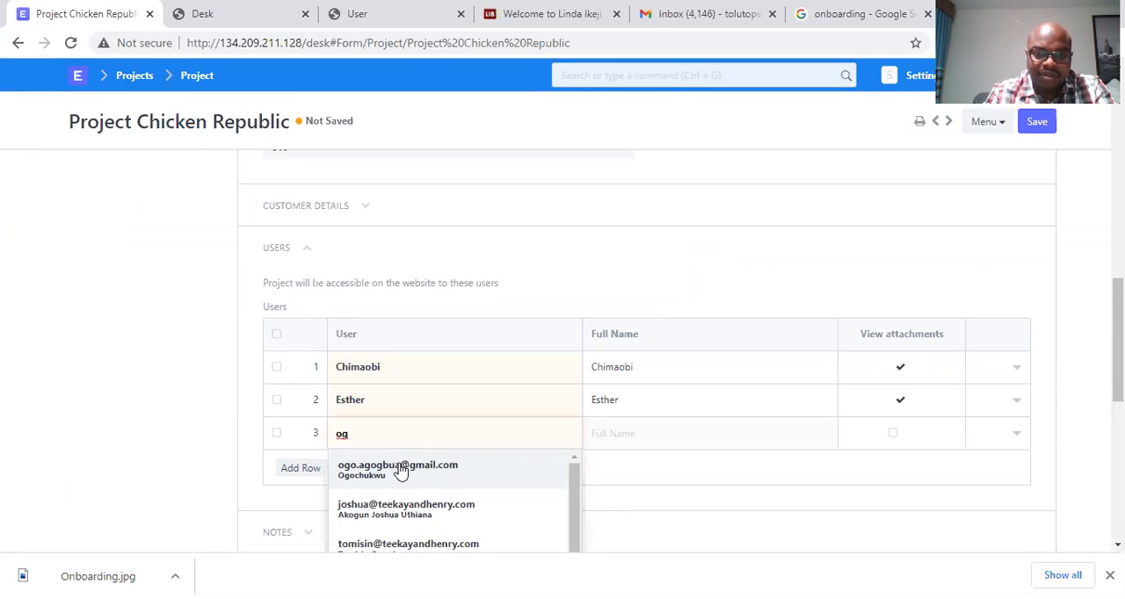
{"action": "left_click", "coordinate": [399, 468]}
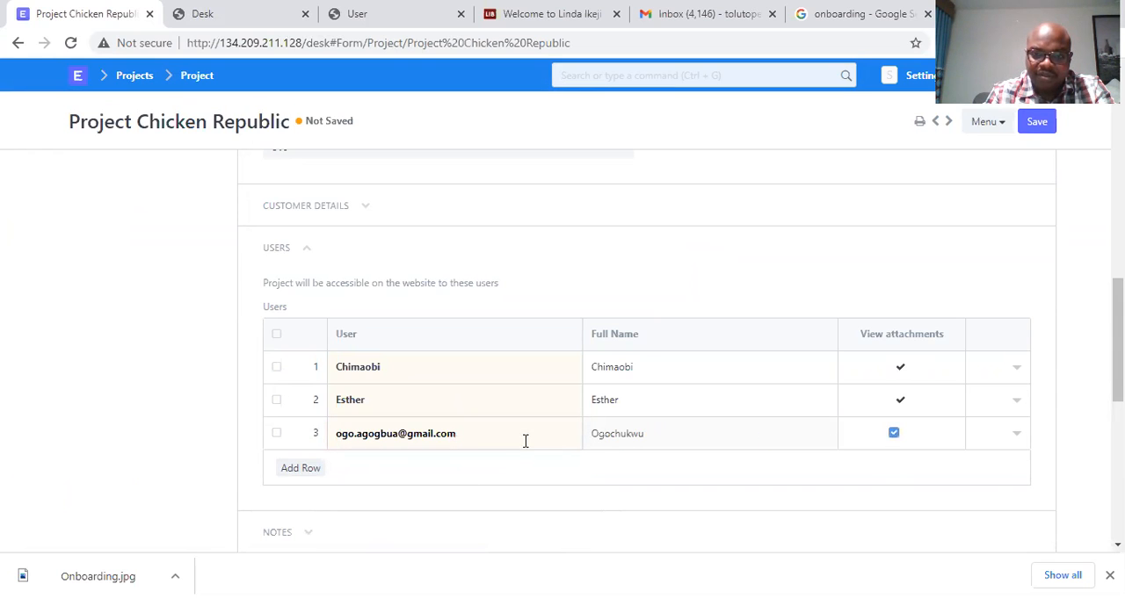
Add another row with the newly created user, tick View attachments, and save the project.
{"action": "left_click", "coordinate": [309, 471]}
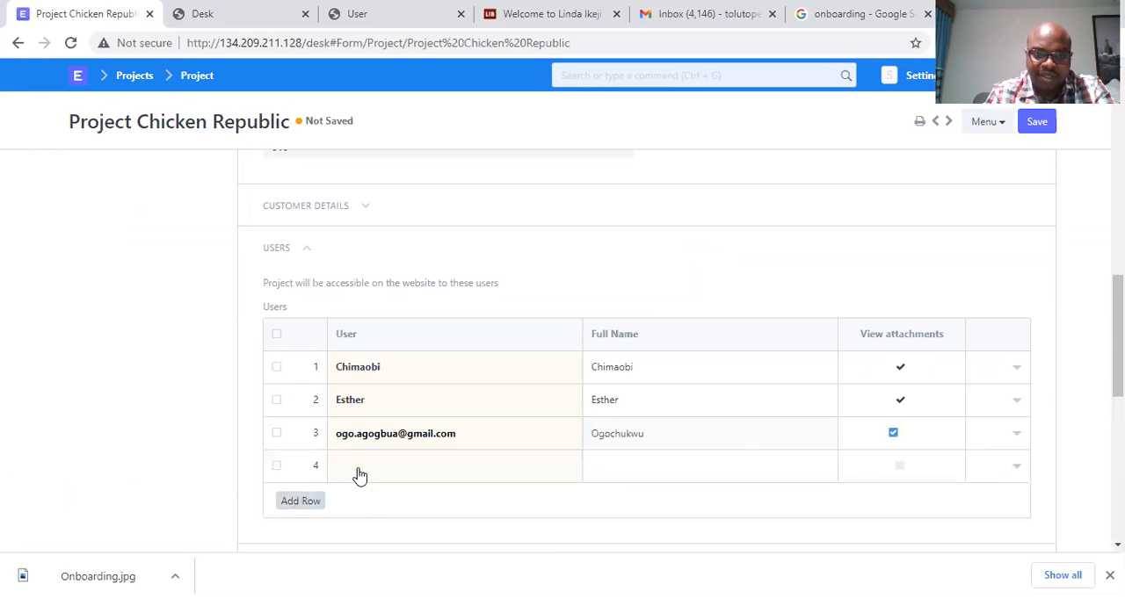
{"action": "left_click", "coordinate": [358, 467]}
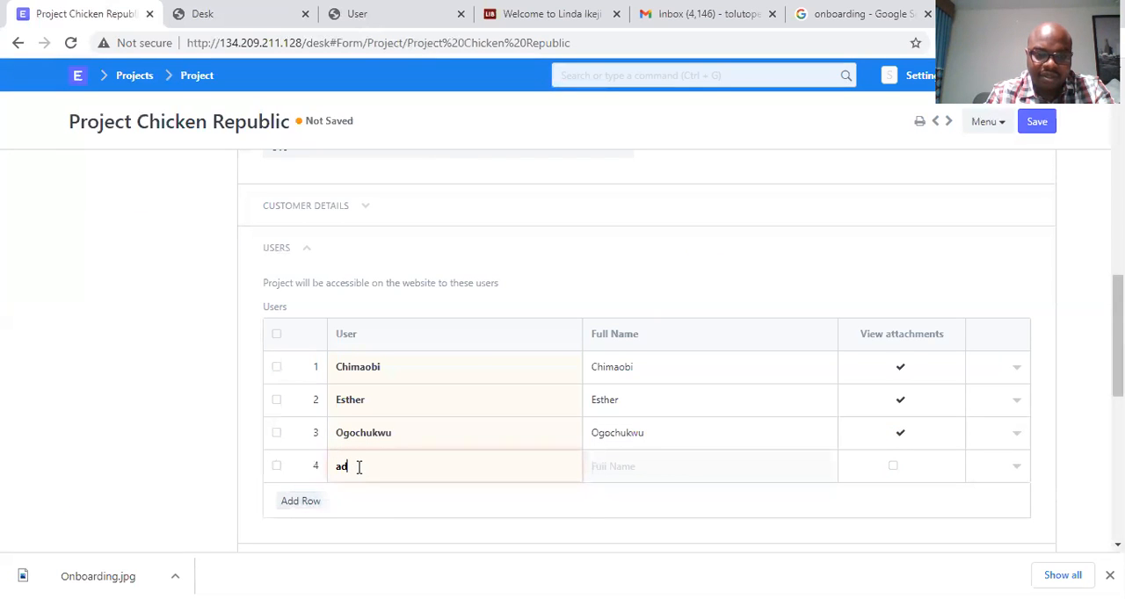
{"action": "type", "text": "adm"}
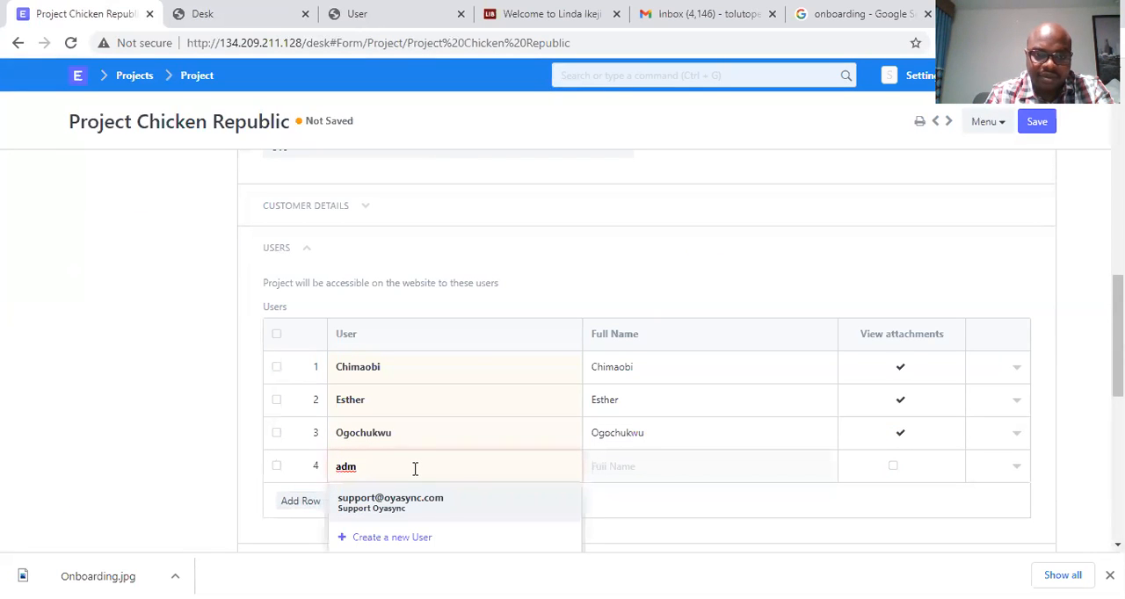
{"action": "key", "text": "BackSpace"}
{"action": "type", "text": "a"}
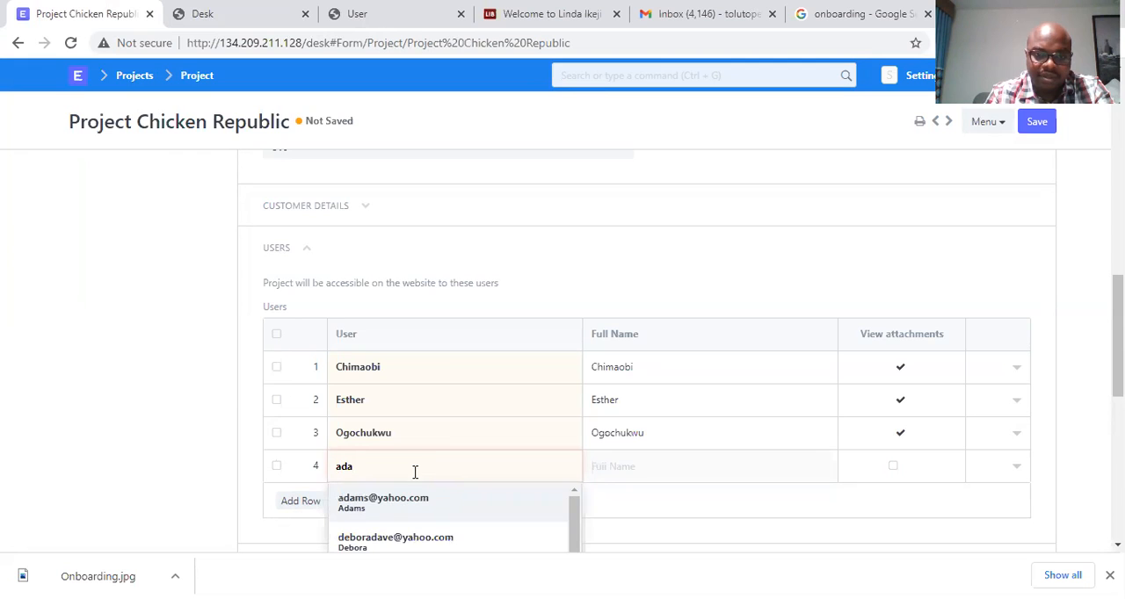
{"action": "left_click", "coordinate": [417, 502]}
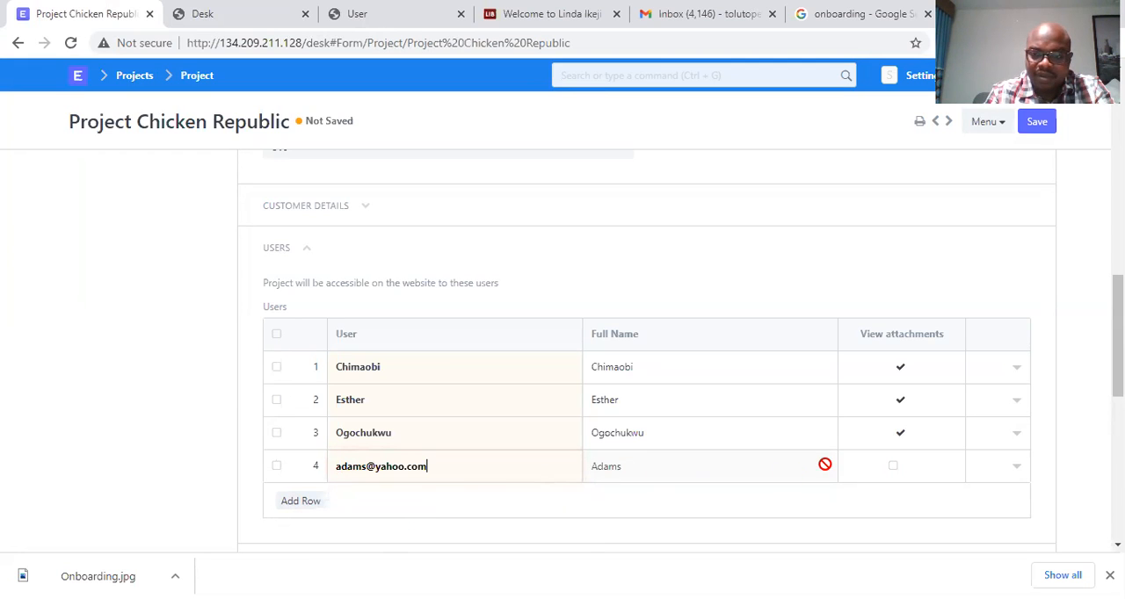
{"action": "left_click", "coordinate": [894, 466]}
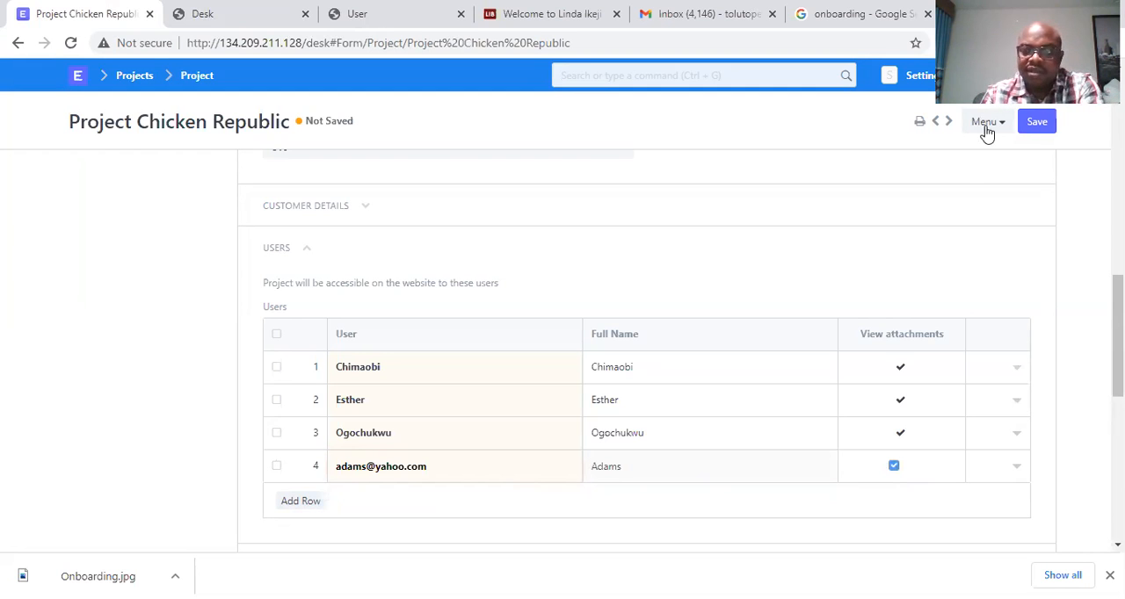
{"action": "left_click", "coordinate": [1039, 123]}
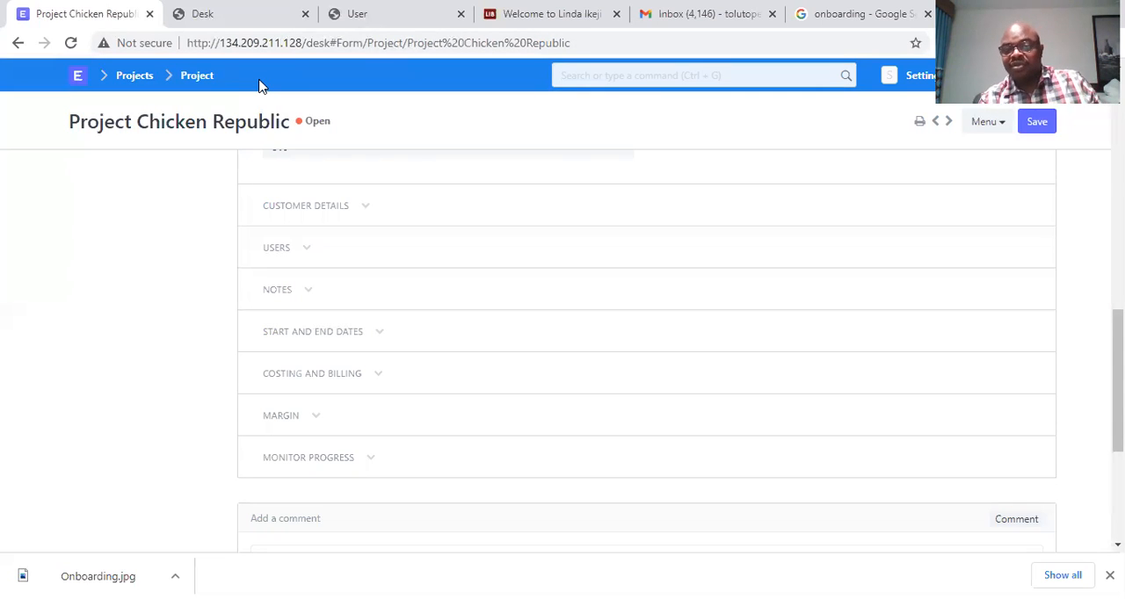
Open Portal Settings and set the Role of the custom sidebar menu item Projects to All.
{"action": "left_click", "coordinate": [703, 81]}
{"action": "type", "text": "porta"}
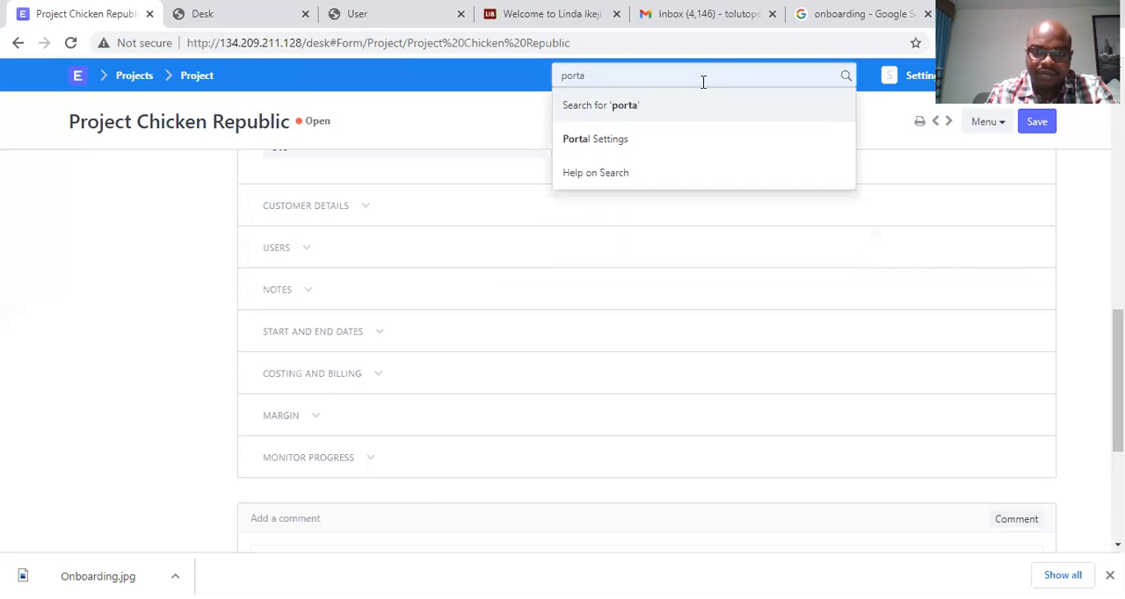
{"action": "left_click", "coordinate": [729, 143]}
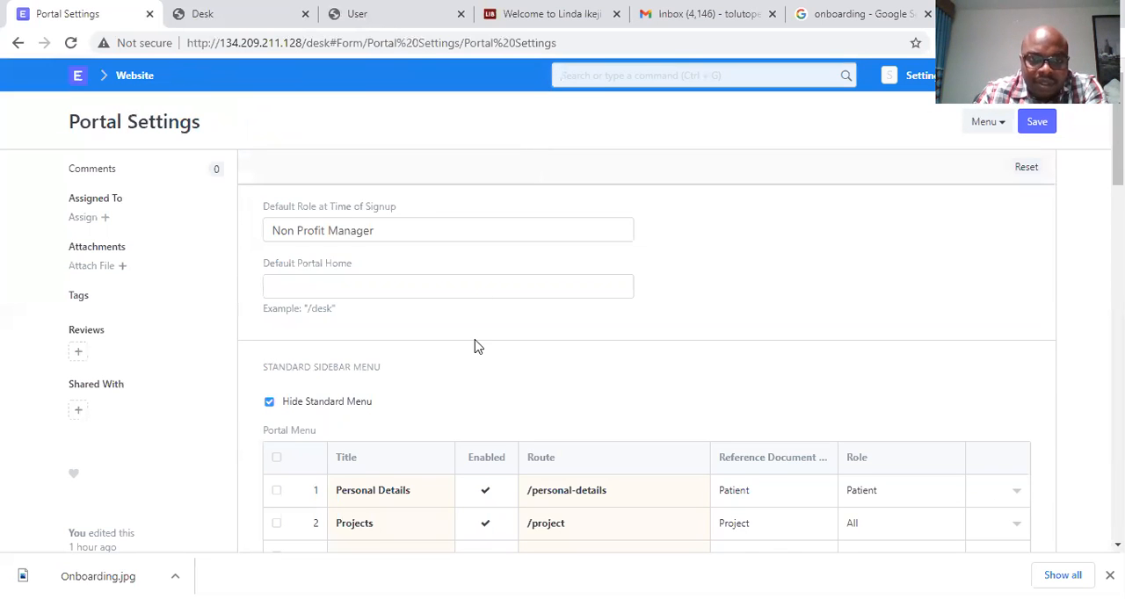
{"action": "scroll", "coordinate": [474, 346], "scroll_direction": "down", "scroll_amount": 15}
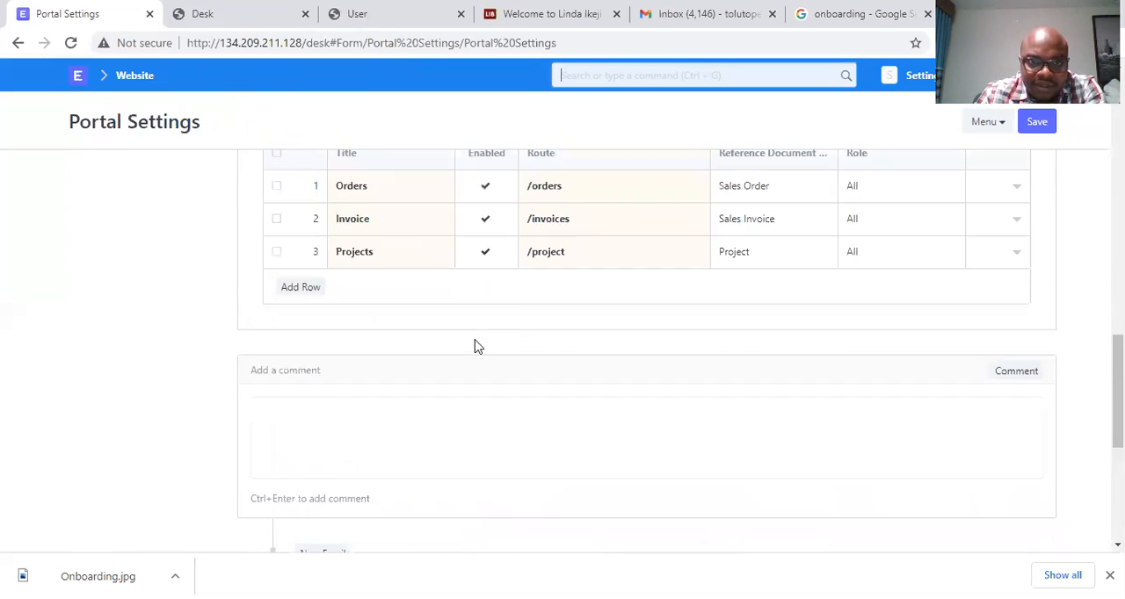
{"action": "scroll", "coordinate": [475, 346], "scroll_direction": "up", "scroll_amount": 1}
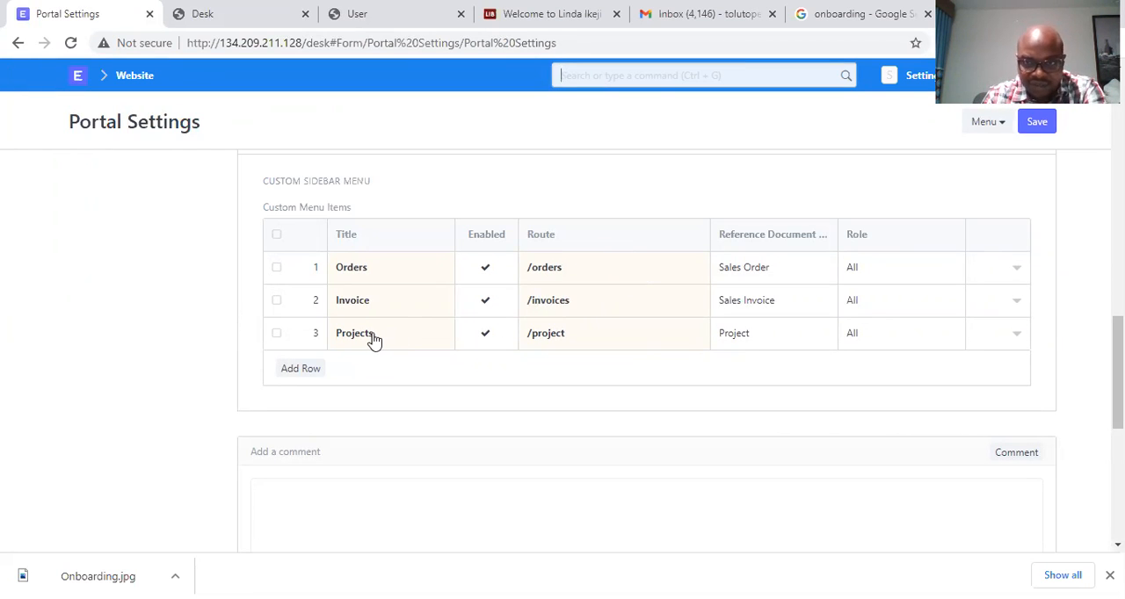
{"action": "left_click", "coordinate": [1016, 339]}
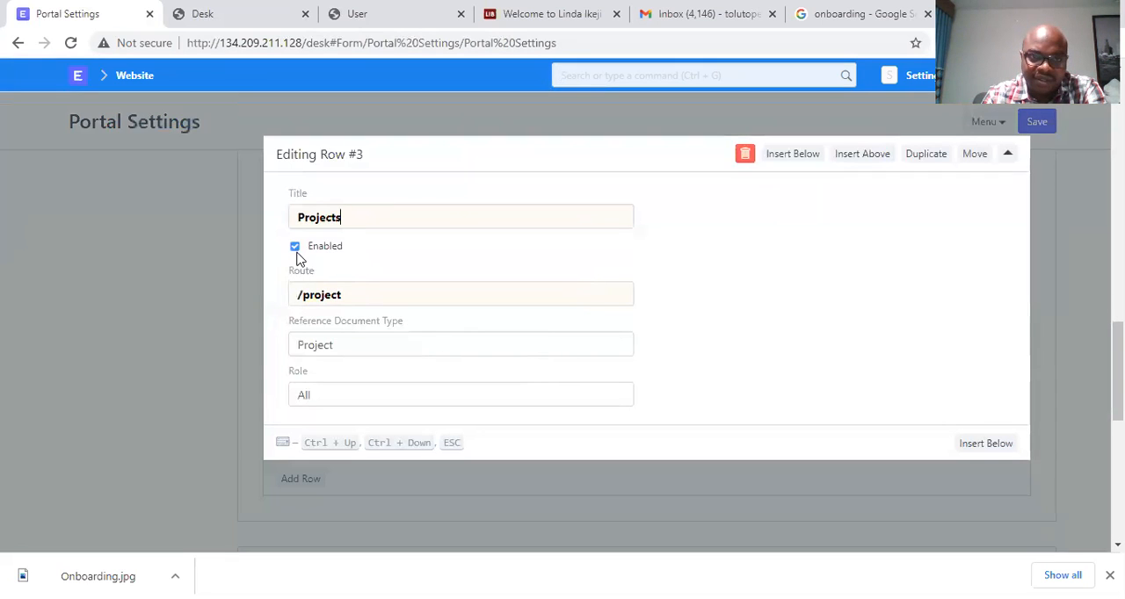
{"action": "left_click", "coordinate": [534, 392]}
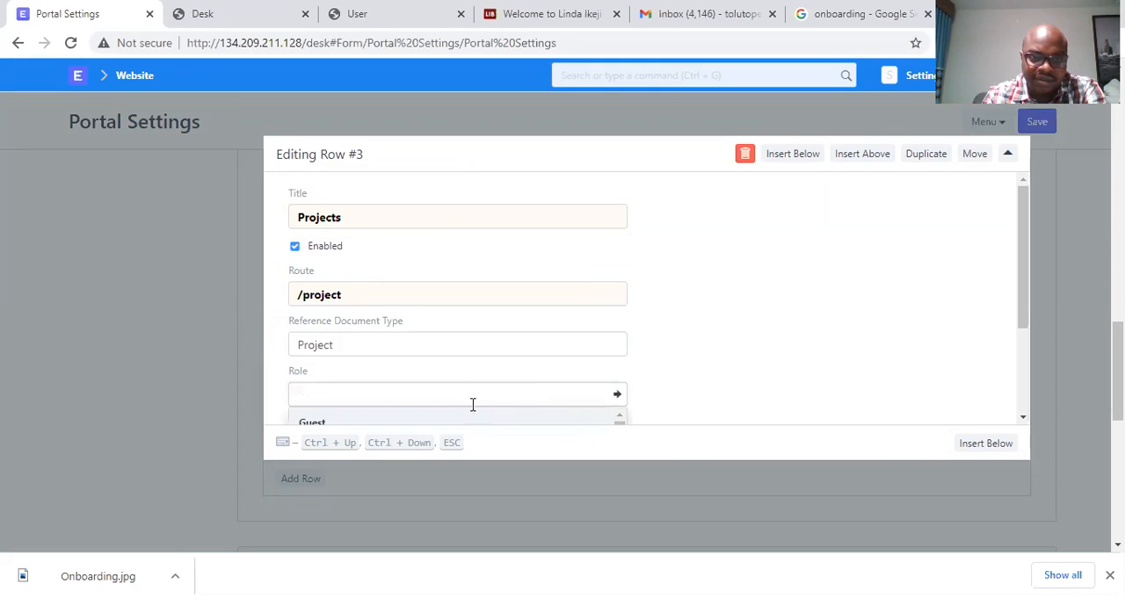
{"action": "scroll", "coordinate": [460, 399], "scroll_direction": "down", "scroll_amount": 5}
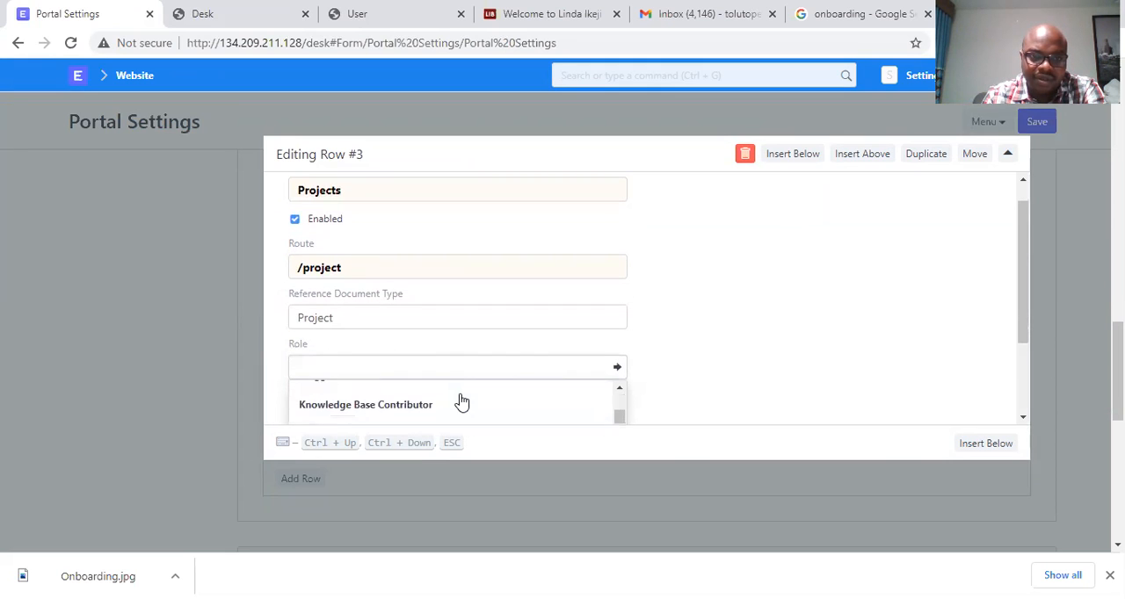
{"action": "scroll", "coordinate": [443, 403], "scroll_direction": "up", "scroll_amount": 5}
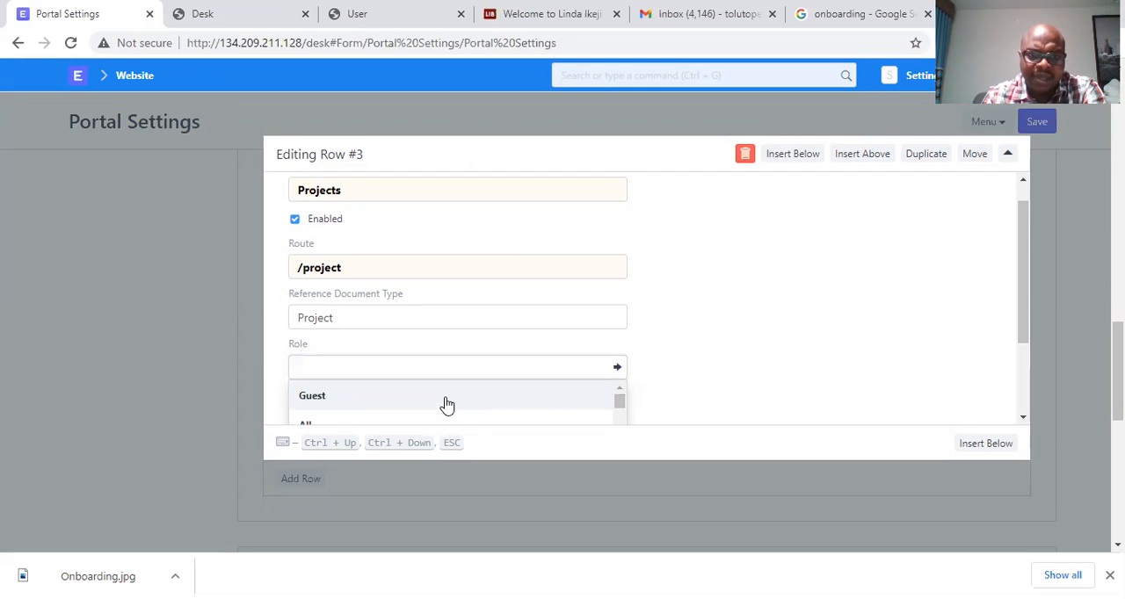
{"action": "scroll", "coordinate": [446, 404], "scroll_direction": "down", "scroll_amount": 1}
{"action": "left_click", "coordinate": [444, 396]}
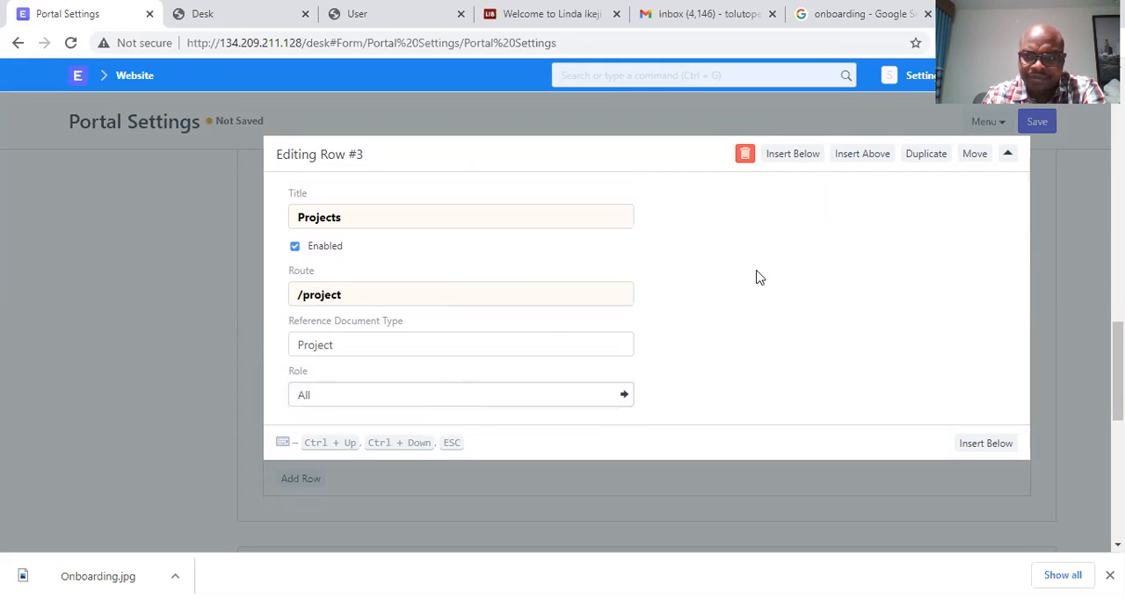
{"action": "left_click", "coordinate": [1086, 351]}
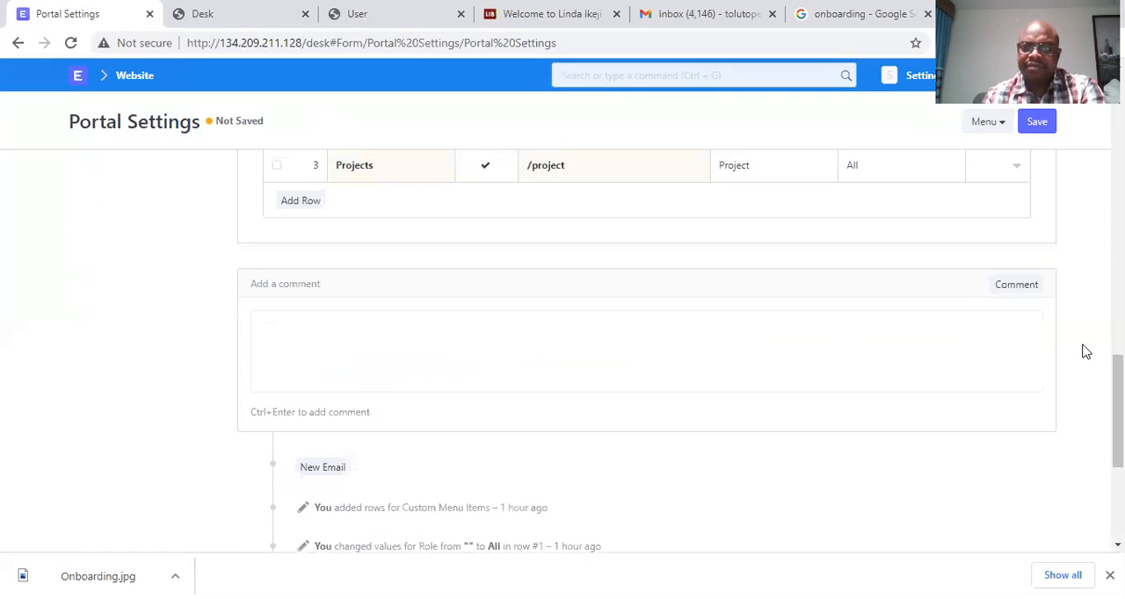
Review the standard and custom sidebar menu items and save the Portal Settings.
{"action": "scroll", "coordinate": [745, 422], "scroll_direction": "up", "scroll_amount": 6}
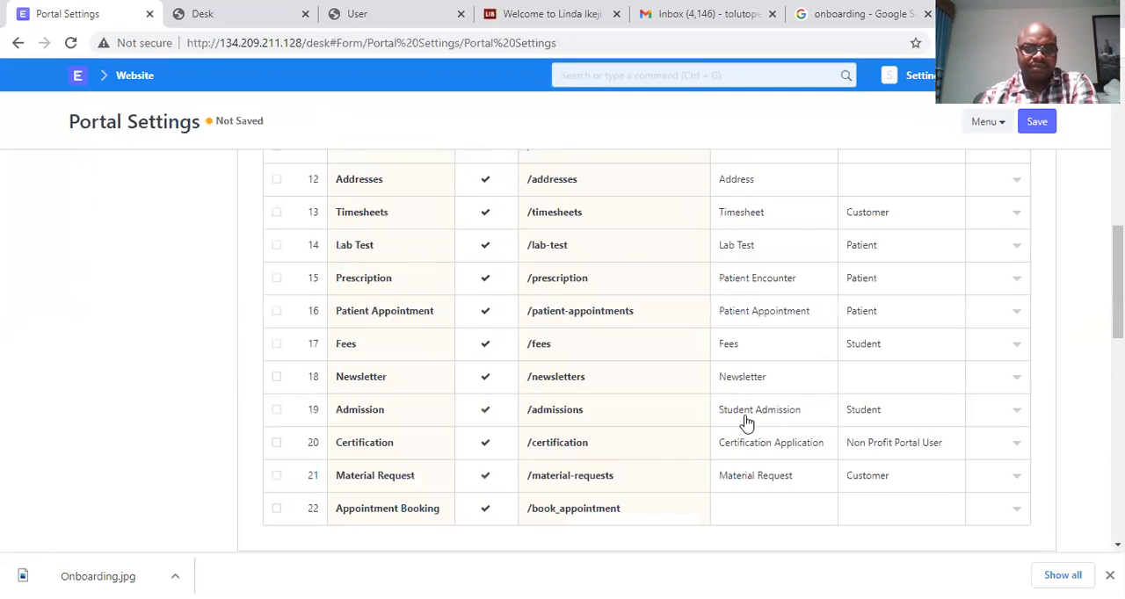
{"action": "scroll", "coordinate": [744, 422], "scroll_direction": "down", "scroll_amount": 4}
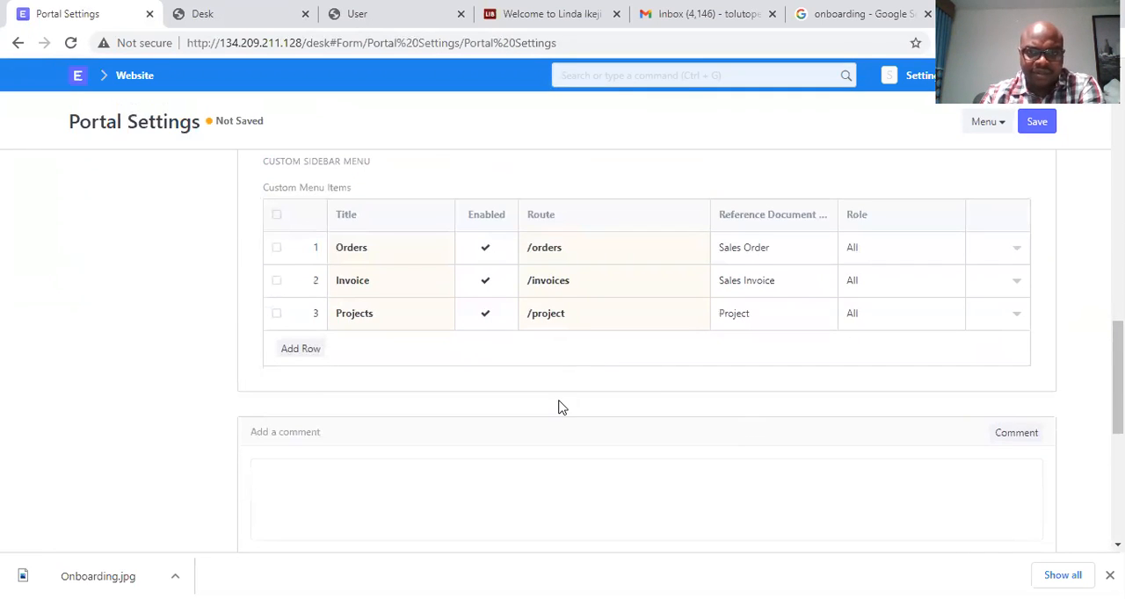
{"action": "scroll", "coordinate": [557, 399], "scroll_direction": "up", "scroll_amount": 5}
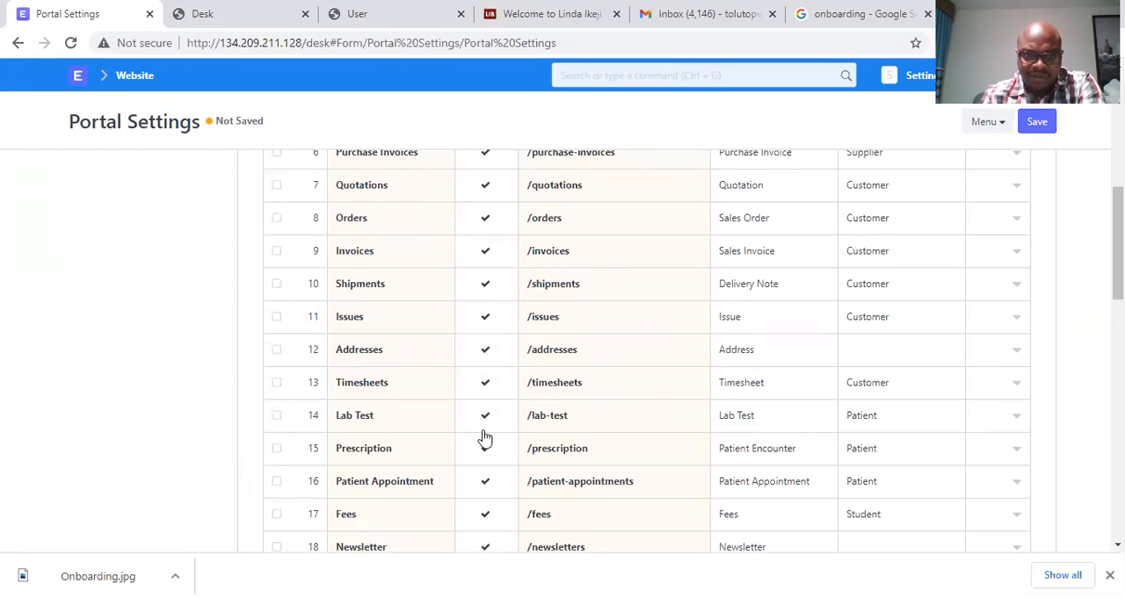
{"action": "scroll", "coordinate": [467, 483], "scroll_direction": "up", "scroll_amount": 3}
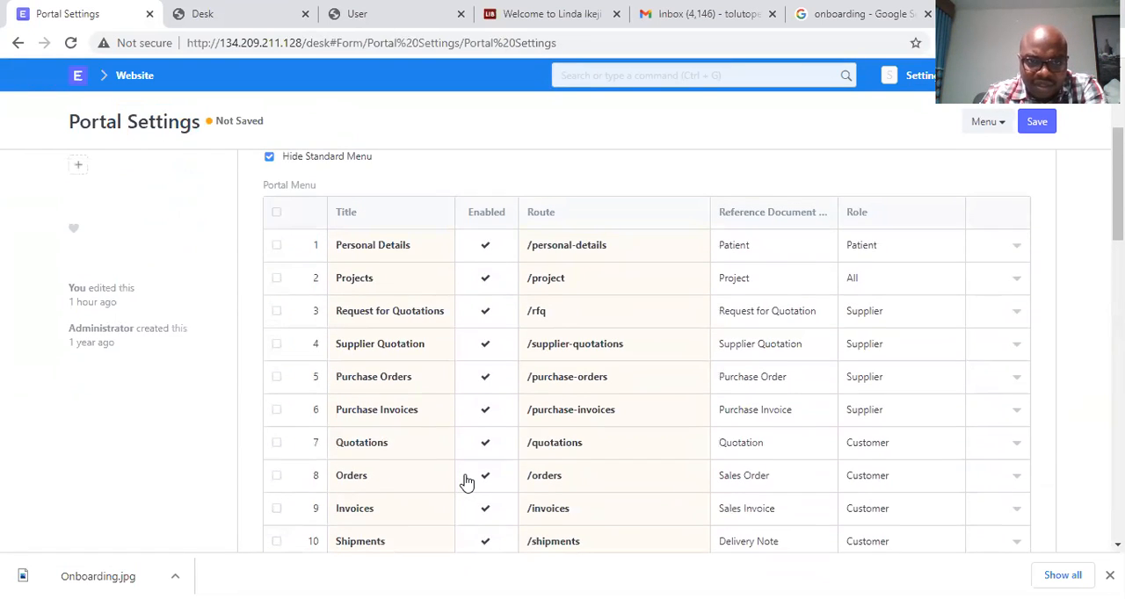
{"action": "scroll", "coordinate": [467, 482], "scroll_direction": "down", "scroll_amount": 3}
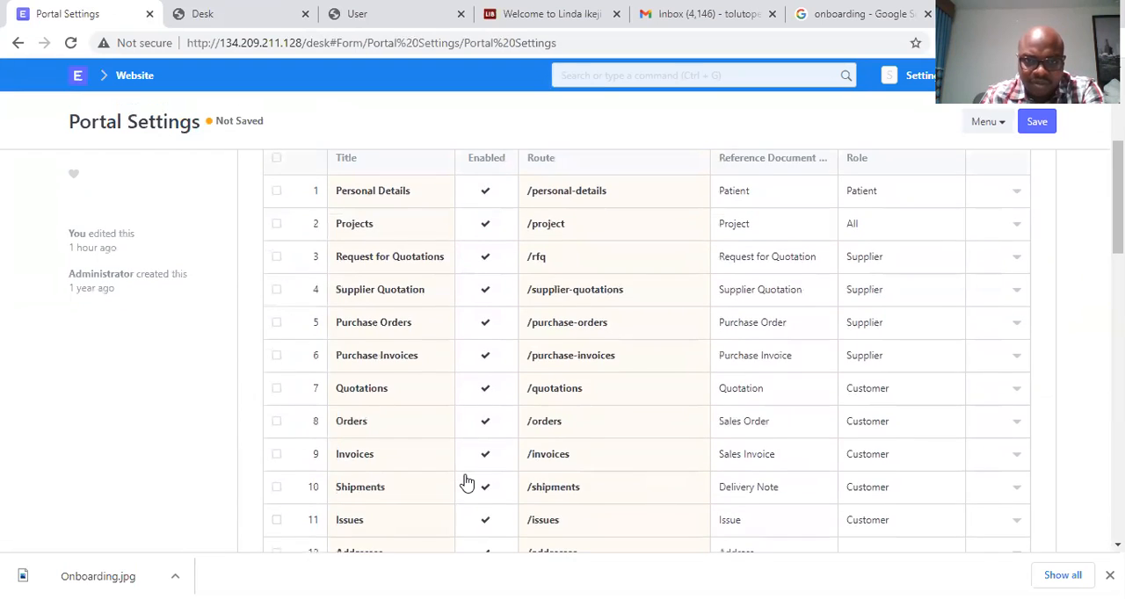
{"action": "scroll", "coordinate": [467, 482], "scroll_direction": "down", "scroll_amount": 5}
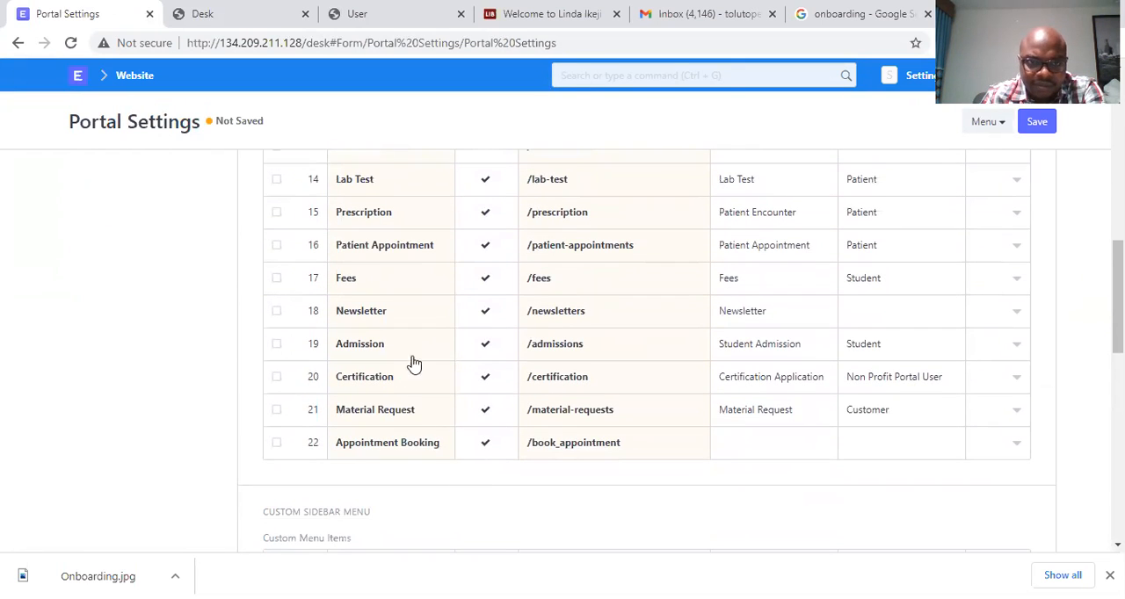
{"action": "scroll", "coordinate": [442, 450], "scroll_direction": "down", "scroll_amount": 5}
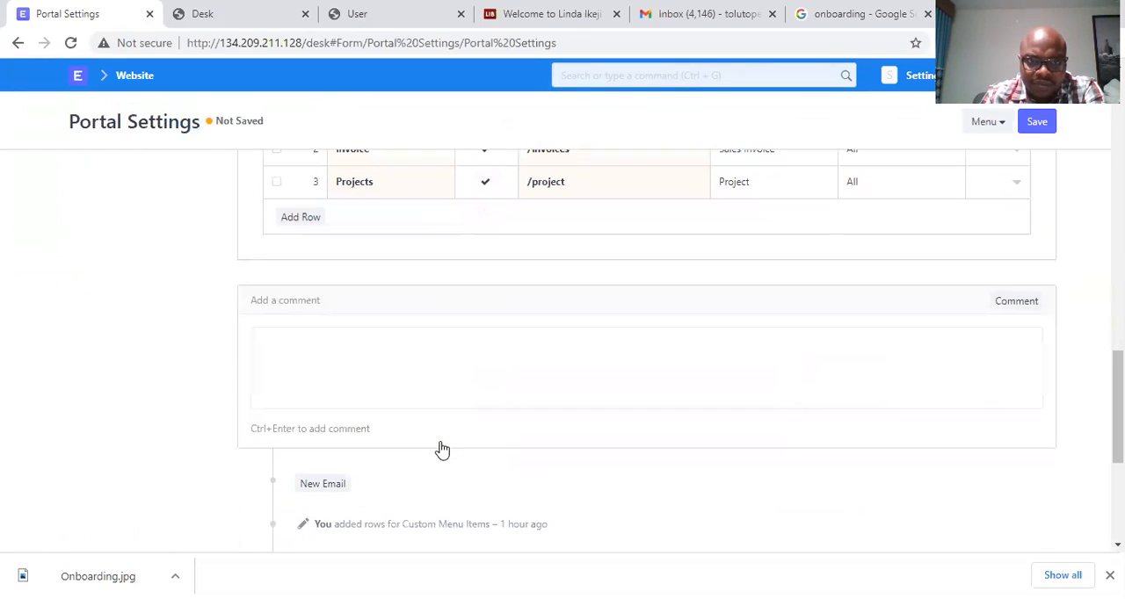
{"action": "scroll", "coordinate": [440, 447], "scroll_direction": "up", "scroll_amount": 2}
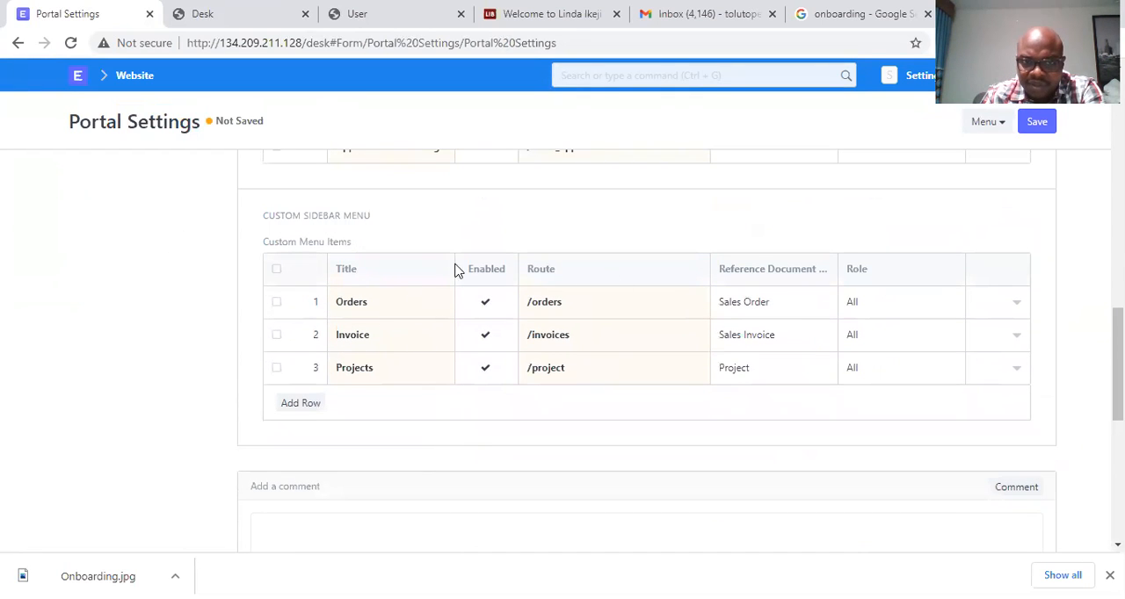
{"action": "left_click", "coordinate": [1037, 122]}
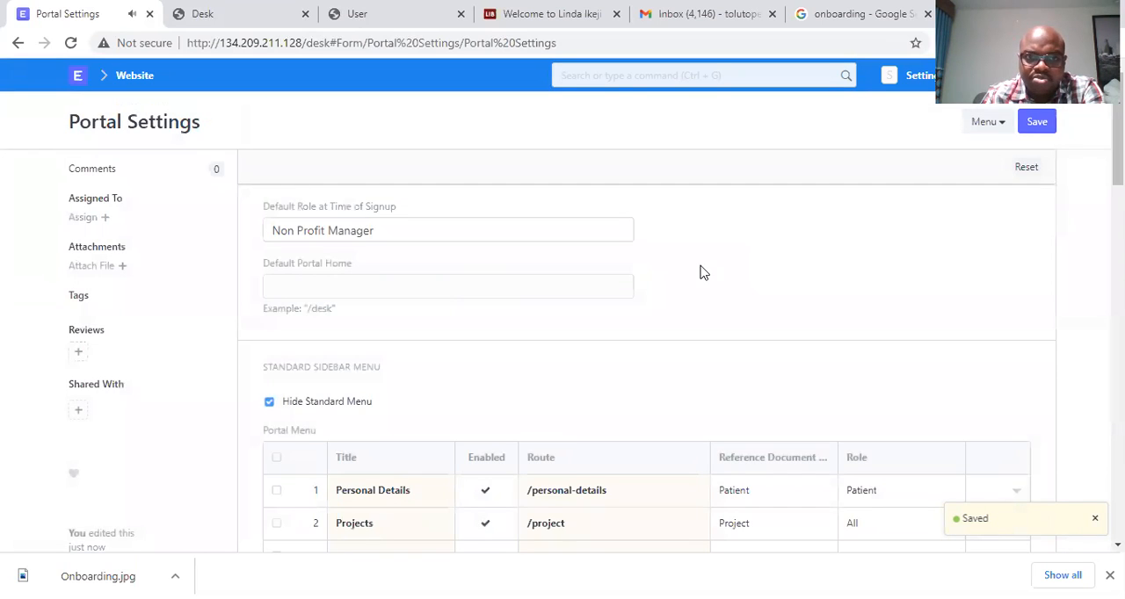
Set Default Role at Time of Signup to Non Profit Portal User and save the Portal Settings.
{"action": "double_click", "coordinate": [508, 242]}
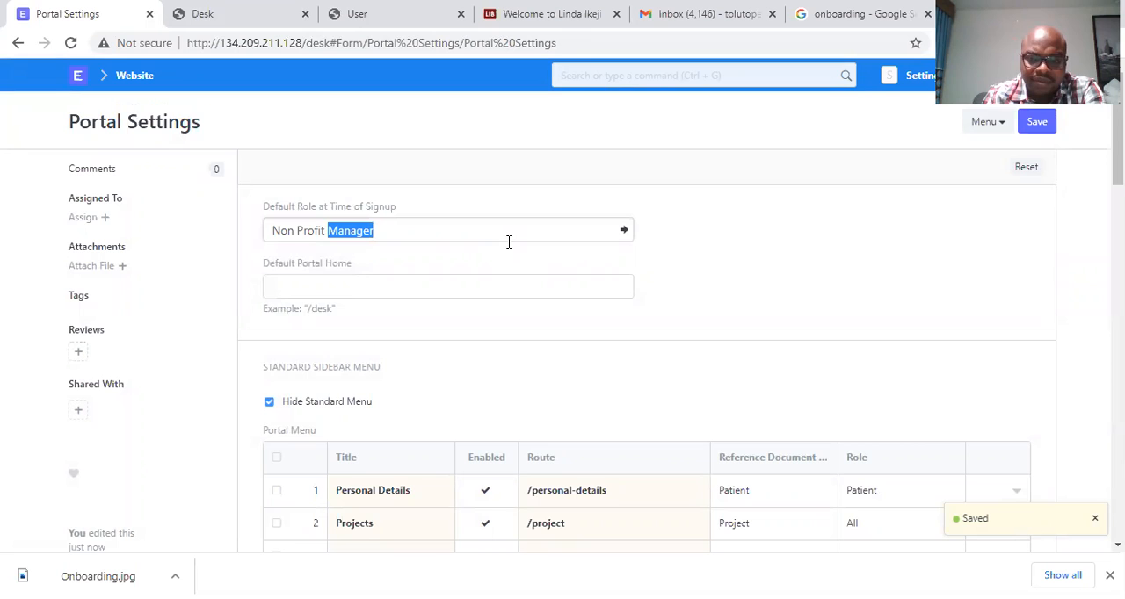
{"action": "key", "text": "BackSpace"}
{"action": "key", "text": "BackSpace"}
{"action": "key", "text": "BackSpace"}
{"action": "key", "text": "BackSpace"}
{"action": "key", "text": "BackSpace"}
{"action": "key", "text": "BackSpace"}
{"action": "key", "text": "BackSpace"}
{"action": "key", "text": "BackSpace"}
{"action": "key", "text": "BackSpace"}
{"action": "key", "text": "BackSpace"}
{"action": "key", "text": "BackSpace"}
{"action": "key", "text": "BackSpace"}
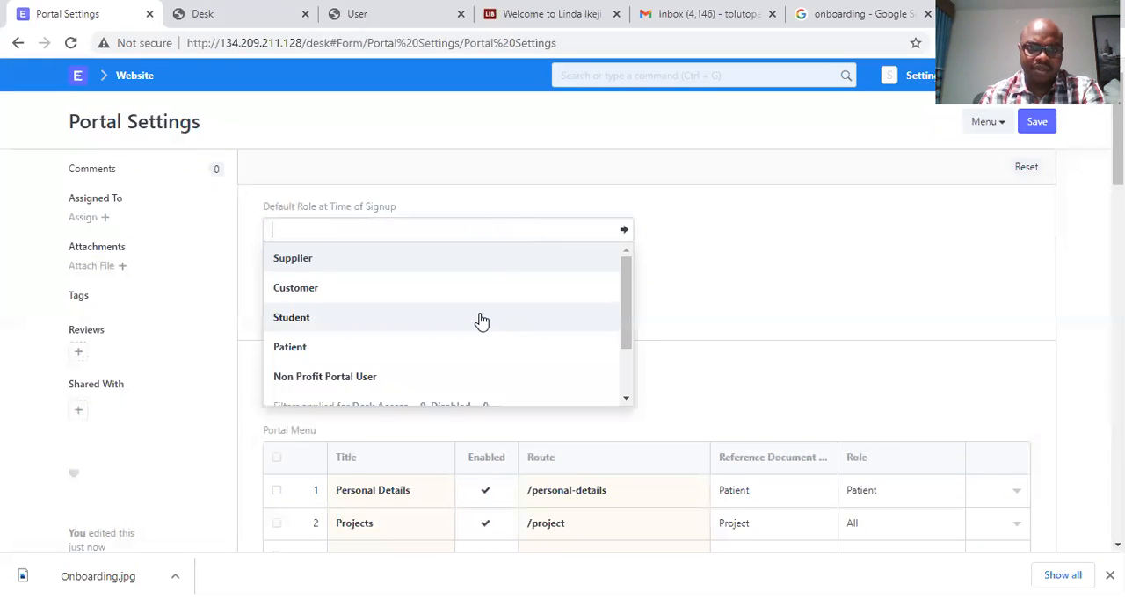
{"action": "scroll", "coordinate": [480, 313], "scroll_direction": "down", "scroll_amount": 2}
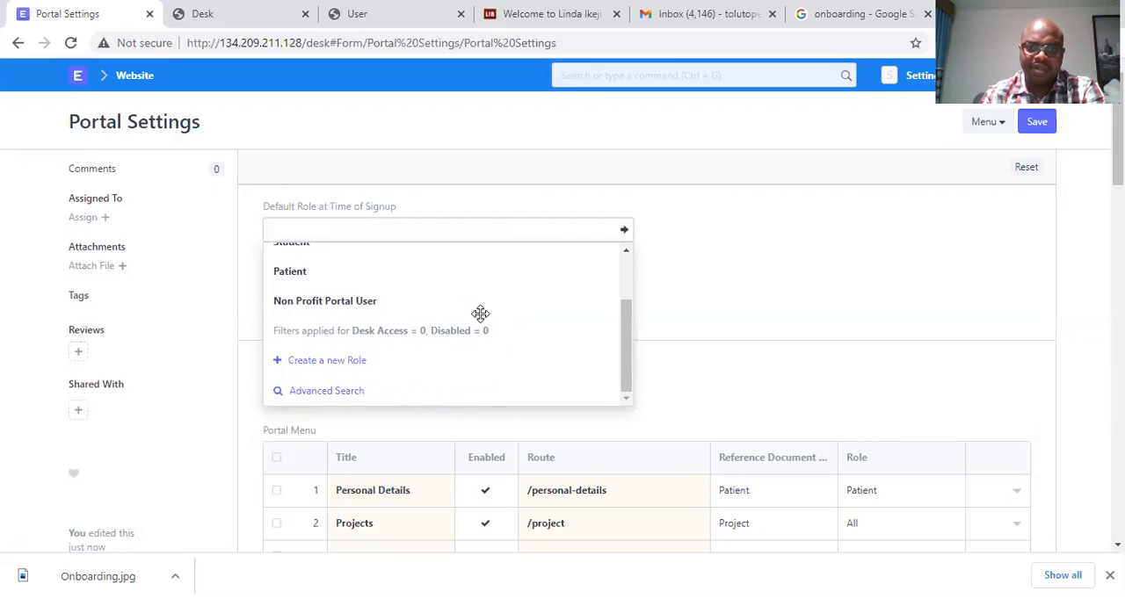
{"action": "left_click", "coordinate": [761, 196]}
{"action": "left_click", "coordinate": [515, 231]}
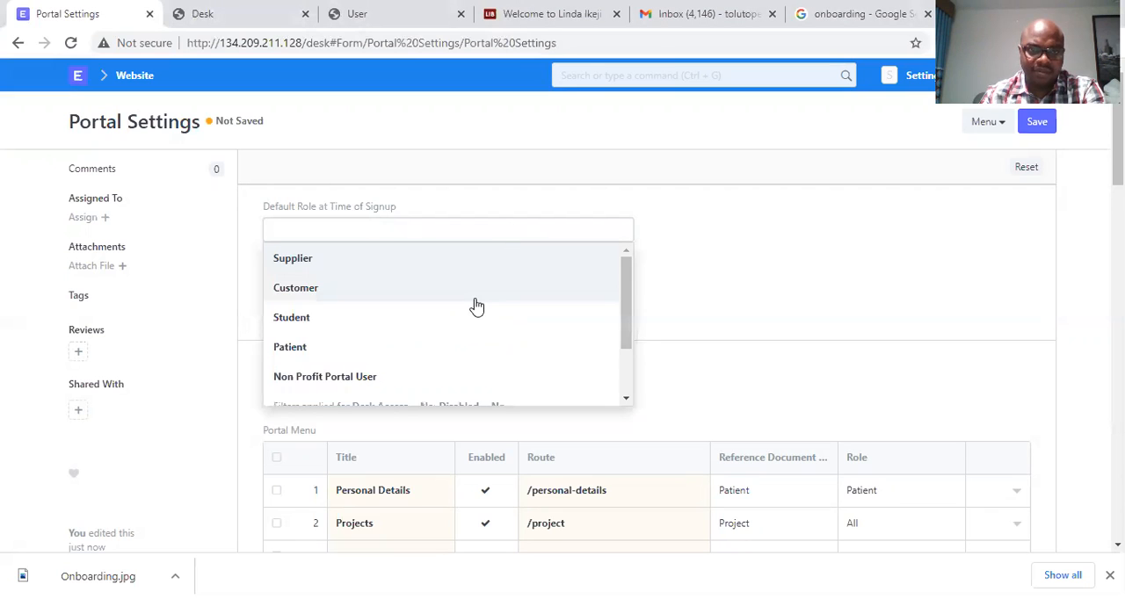
{"action": "scroll", "coordinate": [475, 306], "scroll_direction": "down", "scroll_amount": 3}
{"action": "scroll", "coordinate": [476, 306], "scroll_direction": "up", "scroll_amount": 3}
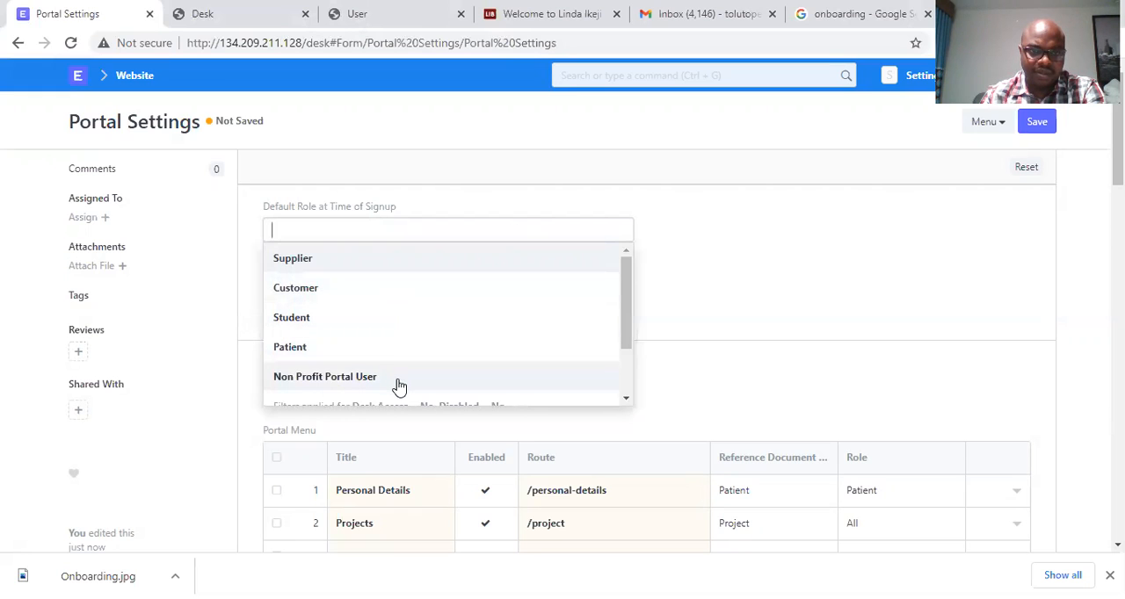
{"action": "left_click", "coordinate": [396, 382]}
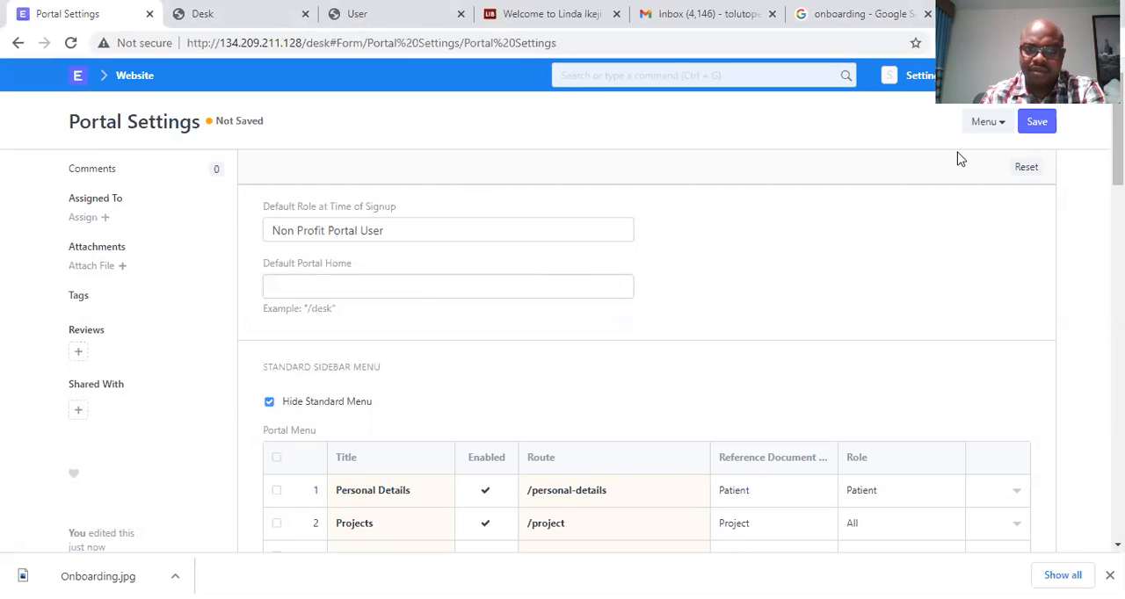
{"action": "left_click", "coordinate": [1040, 125]}
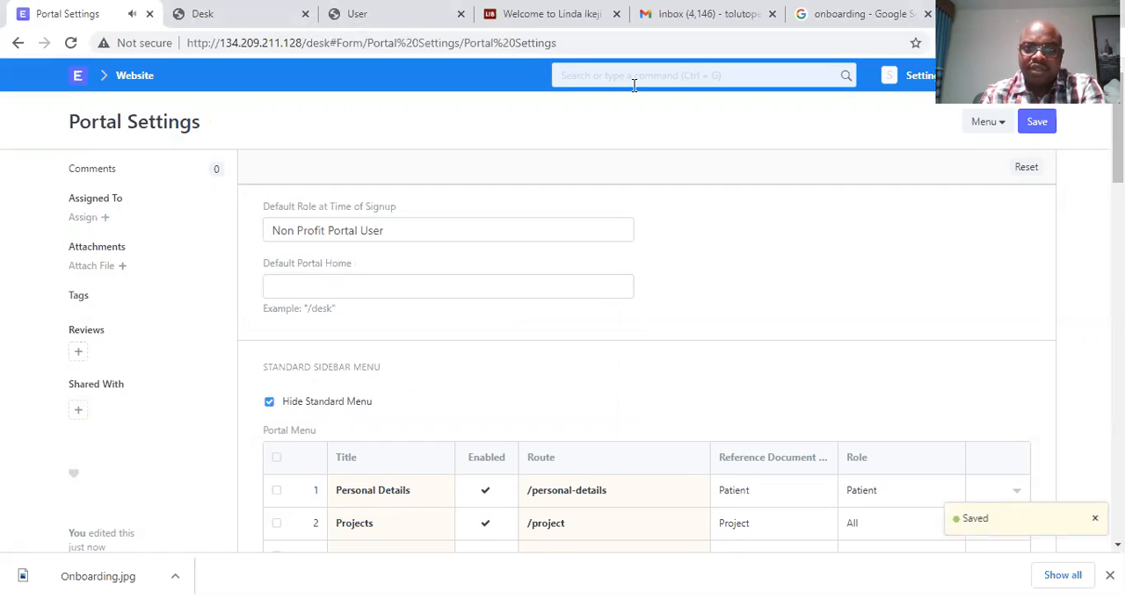
Search for the User List and open the newly created website user's record.
{"action": "left_click", "coordinate": [633, 79]}
{"action": "type", "text": "user"}
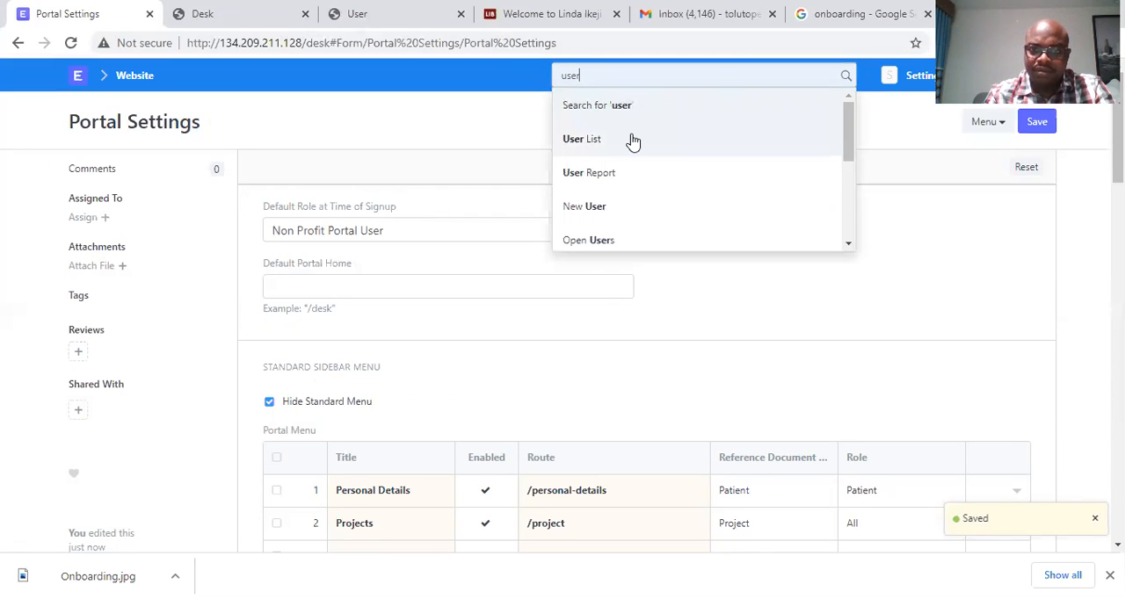
{"action": "left_click", "coordinate": [632, 141]}
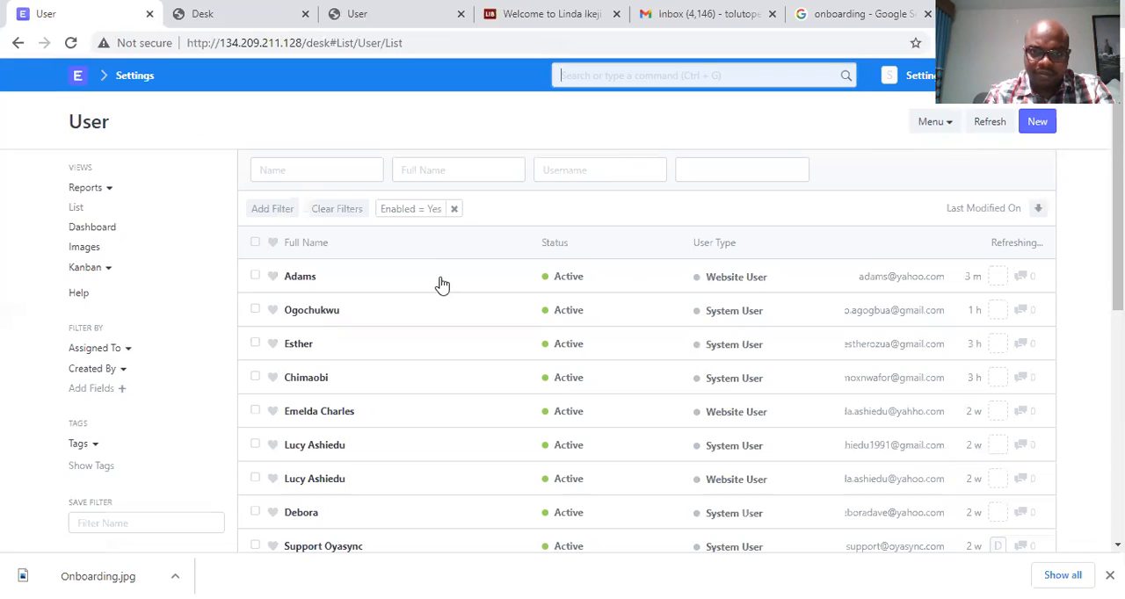
{"action": "left_click", "coordinate": [442, 285]}
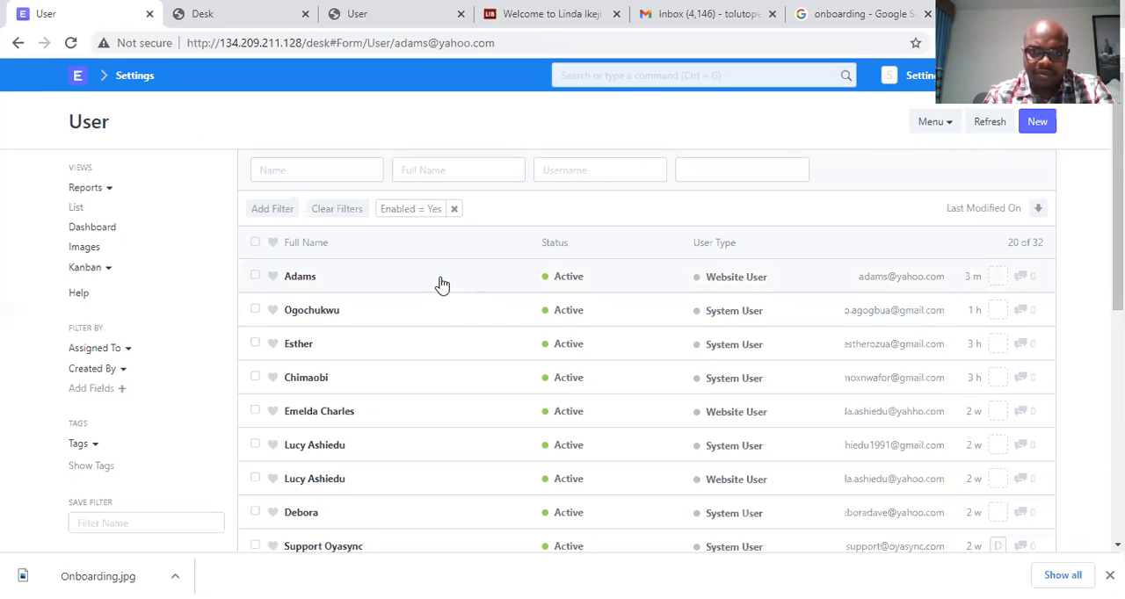
Review the available role checkboxes in the user's Roles section.
{"action": "scroll", "coordinate": [442, 285], "scroll_direction": "down", "scroll_amount": 10}
{"action": "scroll", "coordinate": [442, 285], "scroll_direction": "down", "scroll_amount": 1}
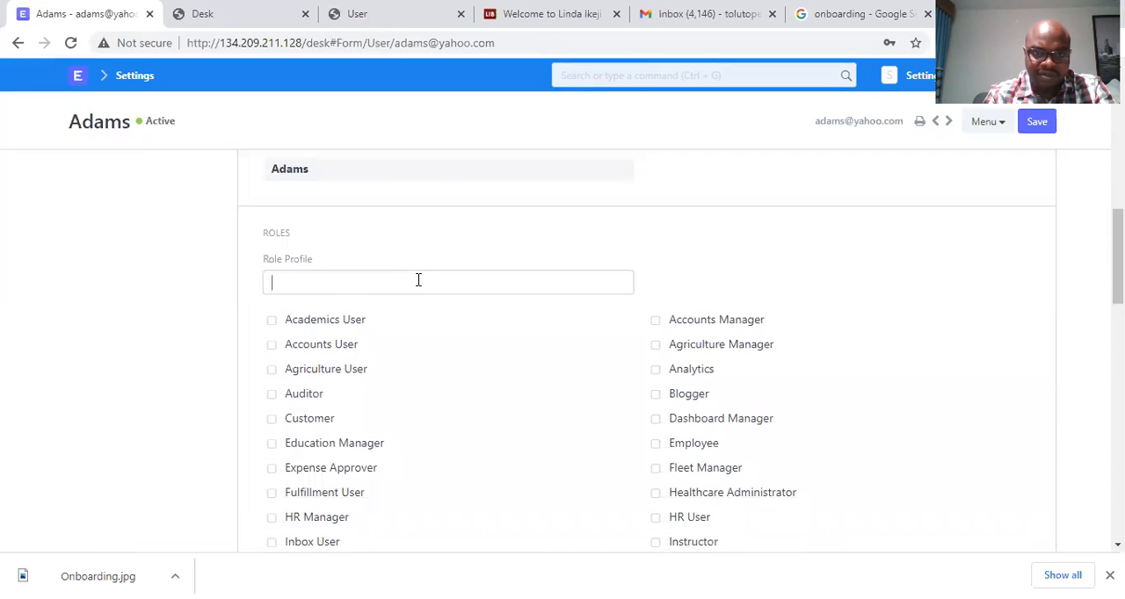
{"action": "left_click", "coordinate": [465, 249]}
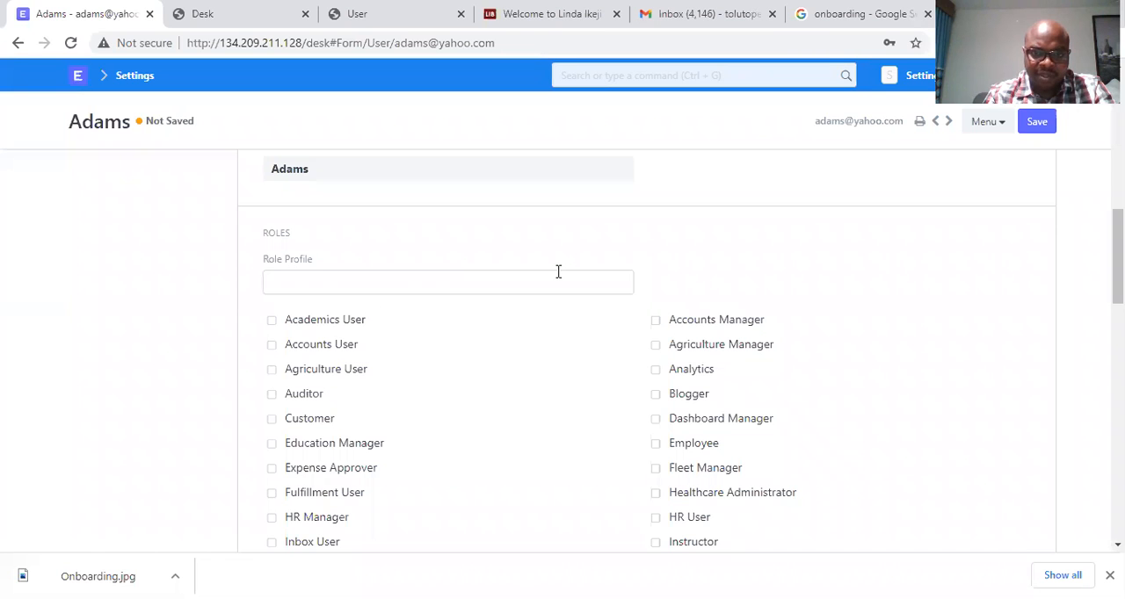
{"action": "scroll", "coordinate": [558, 271], "scroll_direction": "down", "scroll_amount": 3}
{"action": "scroll", "coordinate": [558, 271], "scroll_direction": "up", "scroll_amount": 1}
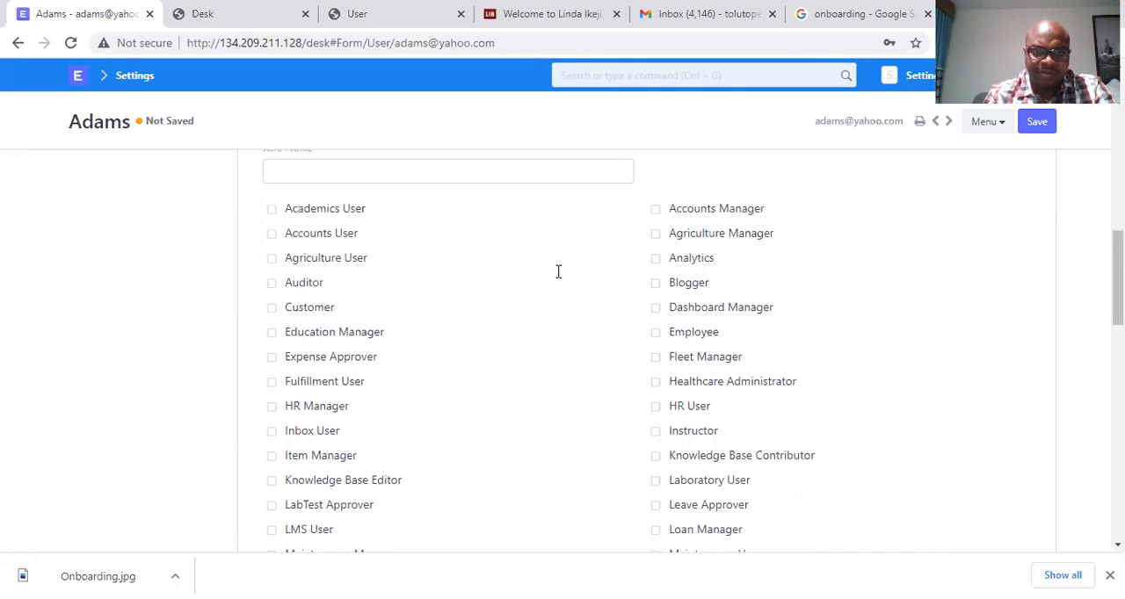
{"action": "scroll", "coordinate": [558, 271], "scroll_direction": "up", "scroll_amount": 1}
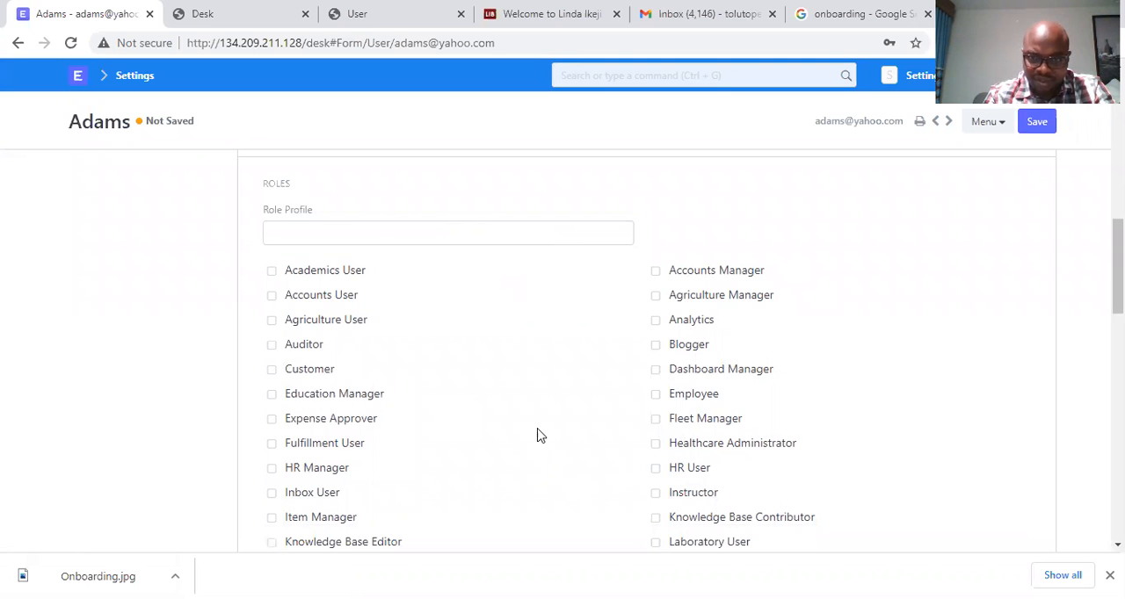
{"action": "scroll", "coordinate": [540, 435], "scroll_direction": "down", "scroll_amount": 10}
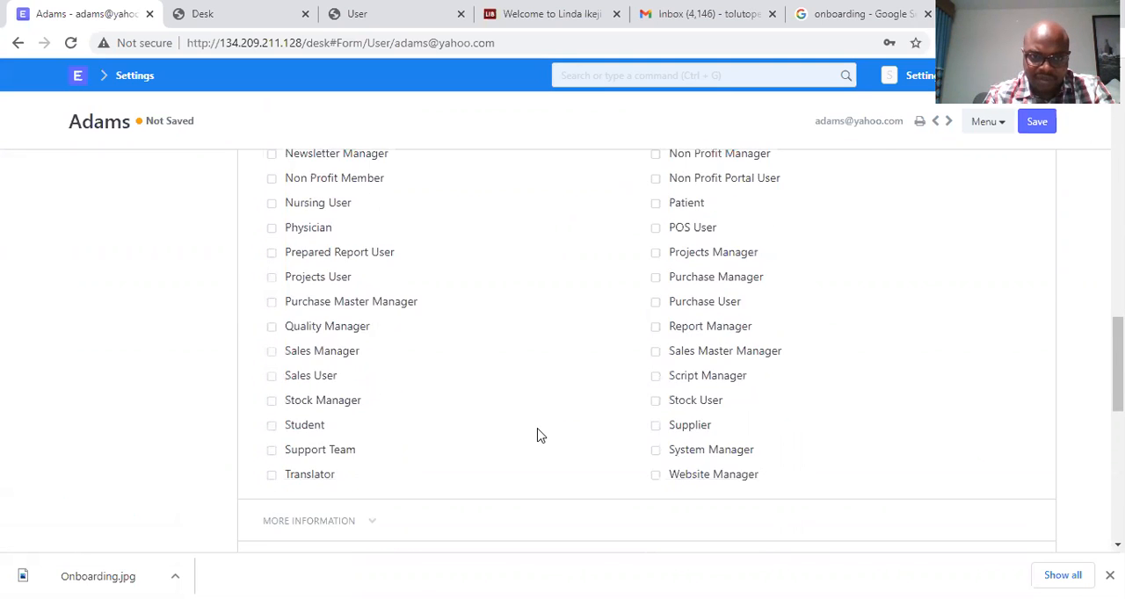
{"action": "scroll", "coordinate": [536, 435], "scroll_direction": "up", "scroll_amount": 3}
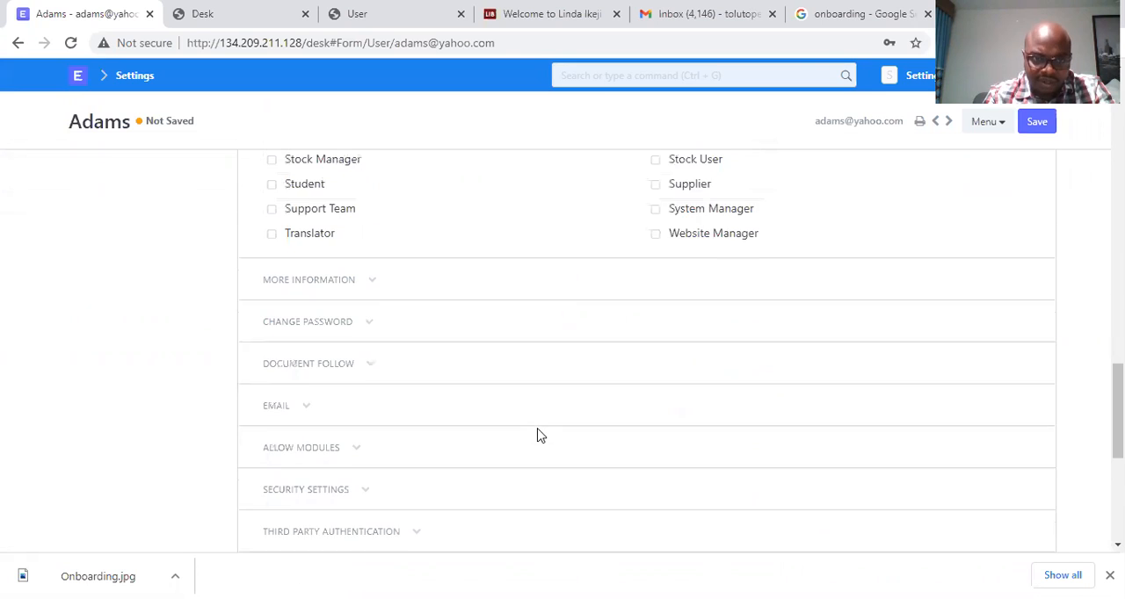
Expand Change Password and enter a new account password for the user.
{"action": "left_click", "coordinate": [368, 339]}
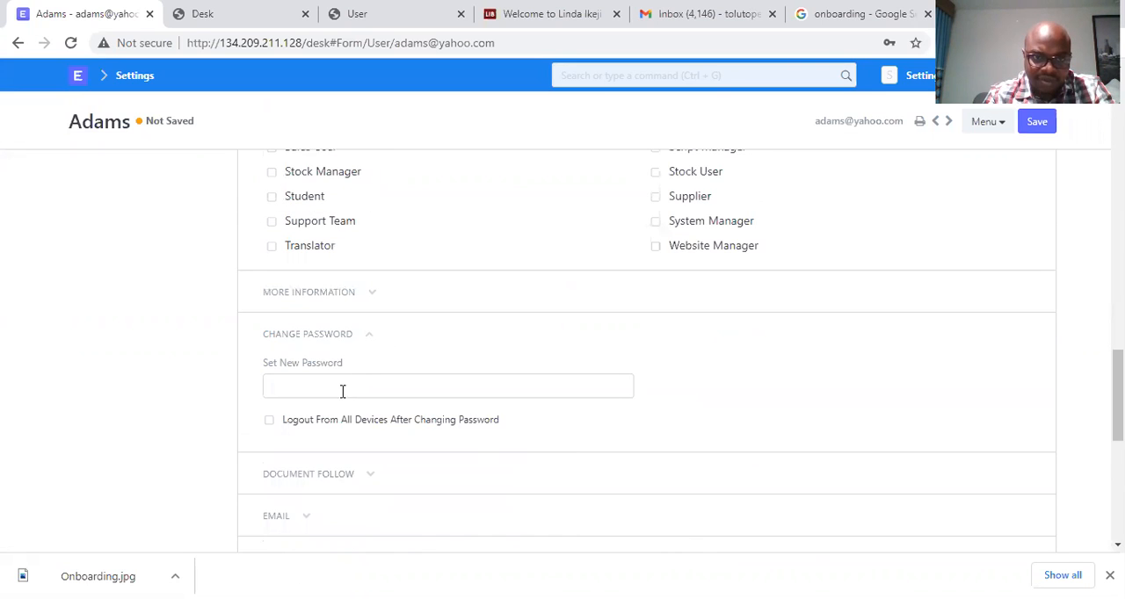
{"action": "left_click", "coordinate": [339, 397]}
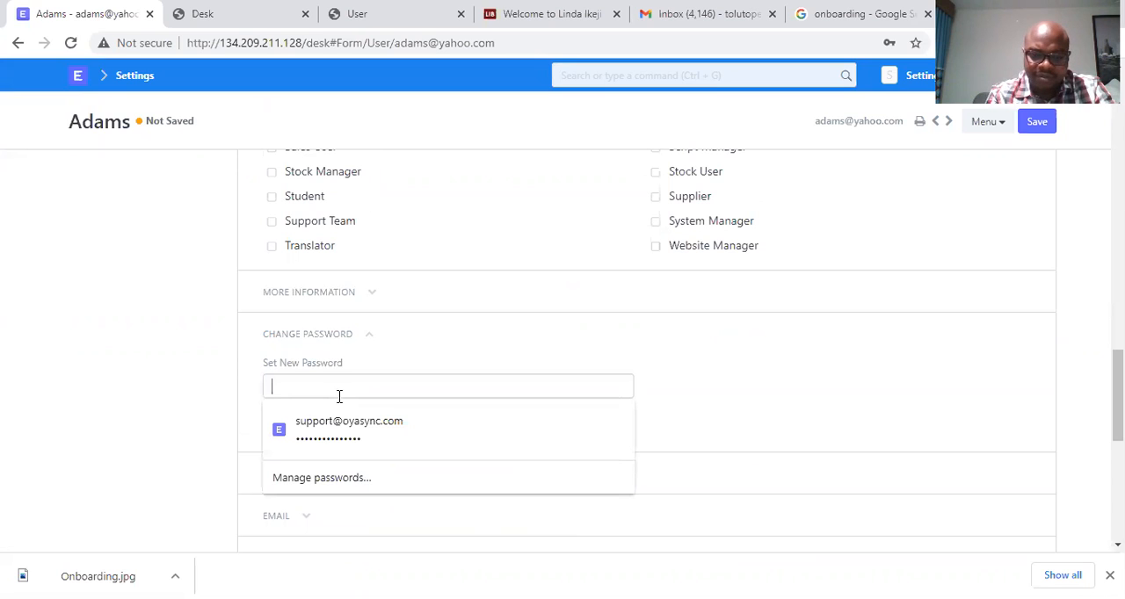
{"action": "type", "text": "•••••"}
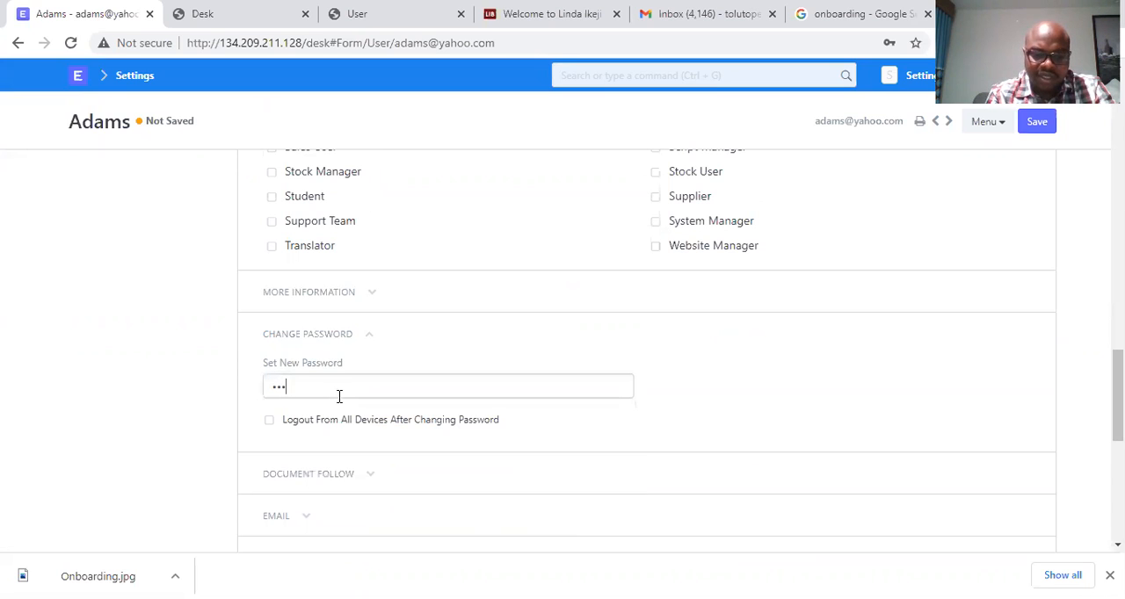
{"action": "key", "text": "BackSpace"}
{"action": "key", "text": "BackSpace"}
{"action": "key", "text": "BackSpace"}
{"action": "key", "text": "BackSpace"}
{"action": "key", "text": "BackSpace"}
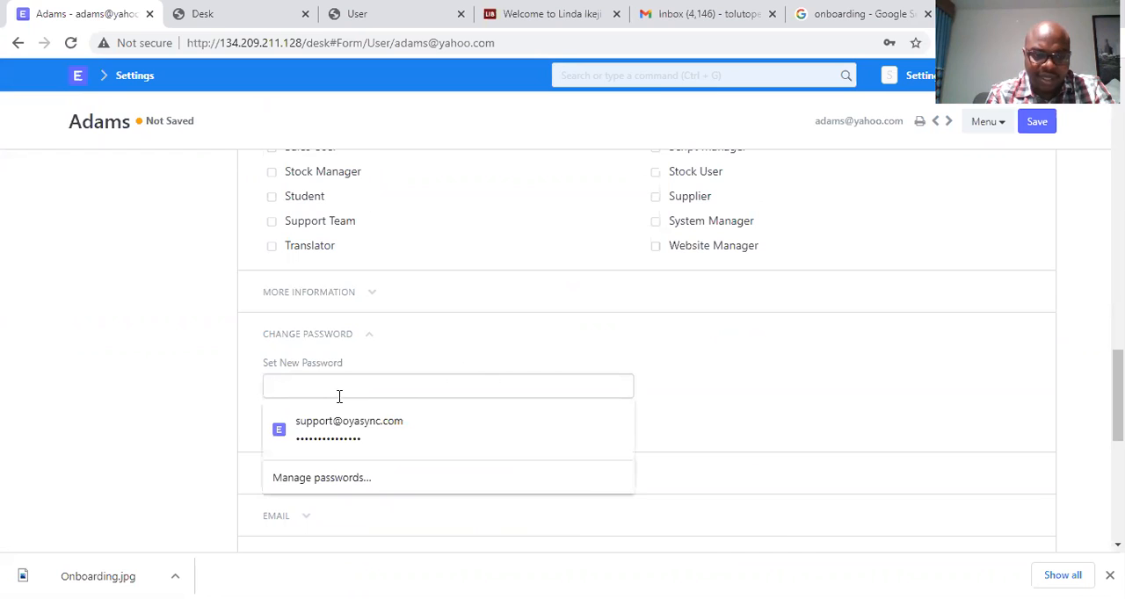
{"action": "type", "text": "•••"}
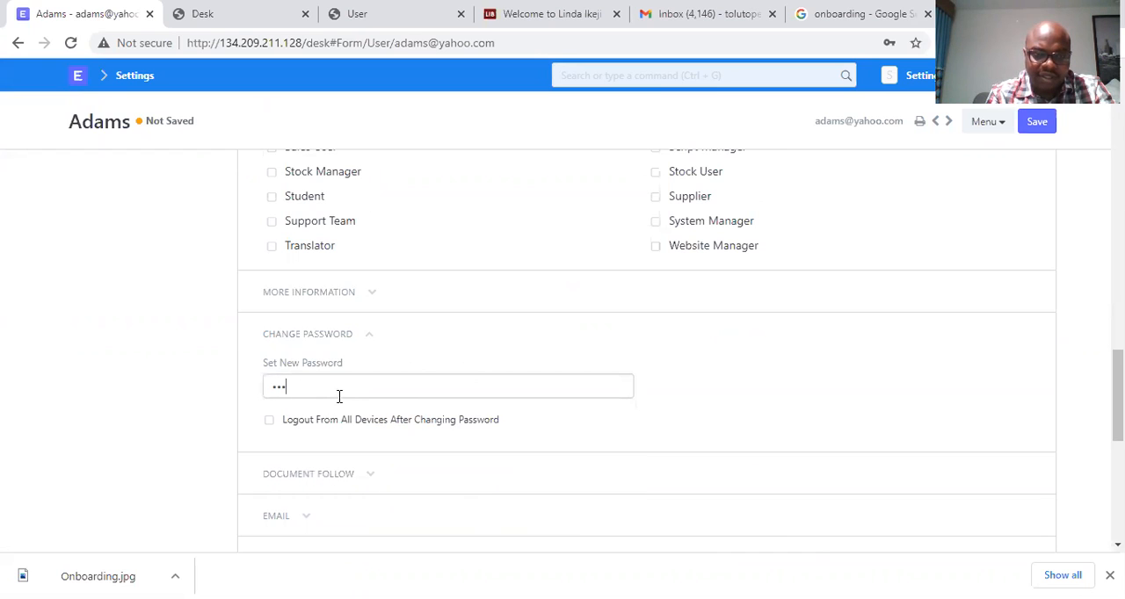
{"action": "key", "text": "BackSpace"}
{"action": "key", "text": "BackSpace"}
{"action": "key", "text": "BackSpace"}
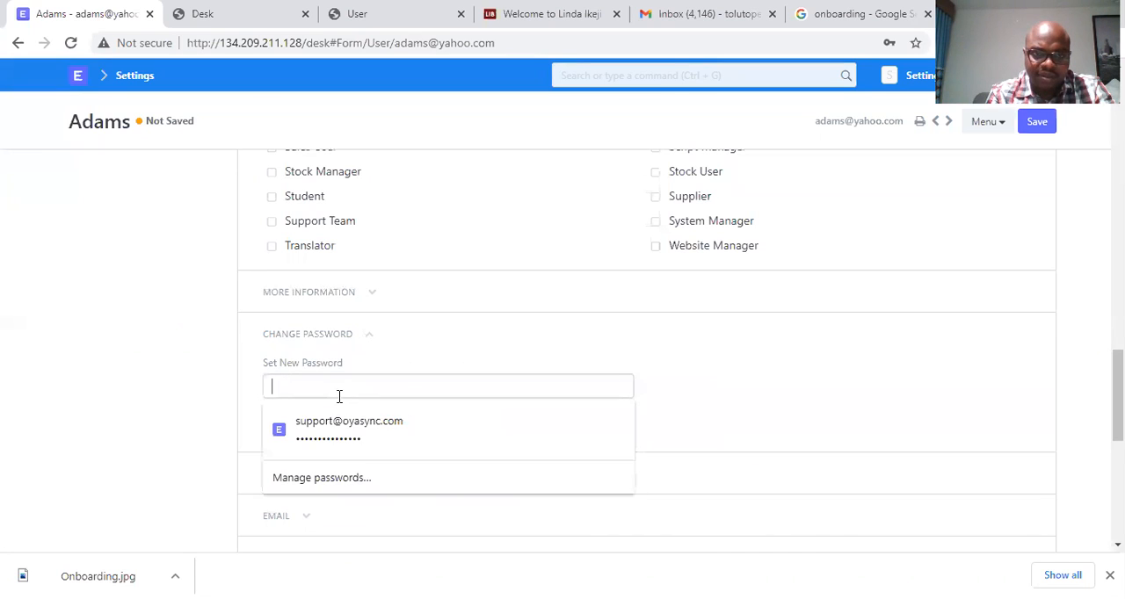
{"action": "type", "text": "••••••"}
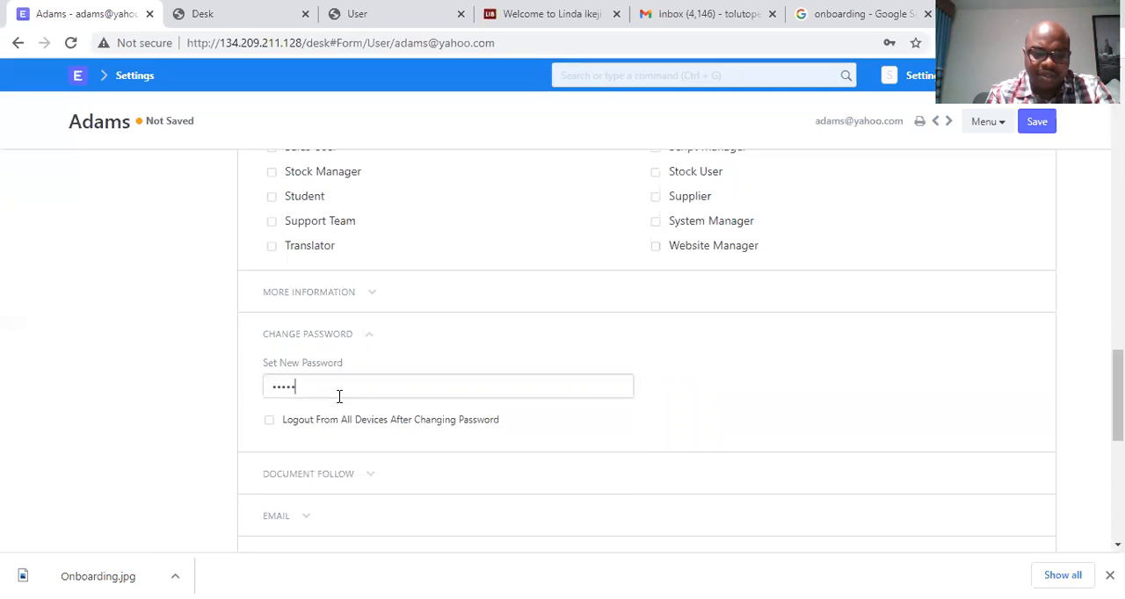
{"action": "type", "text": "•••••"}
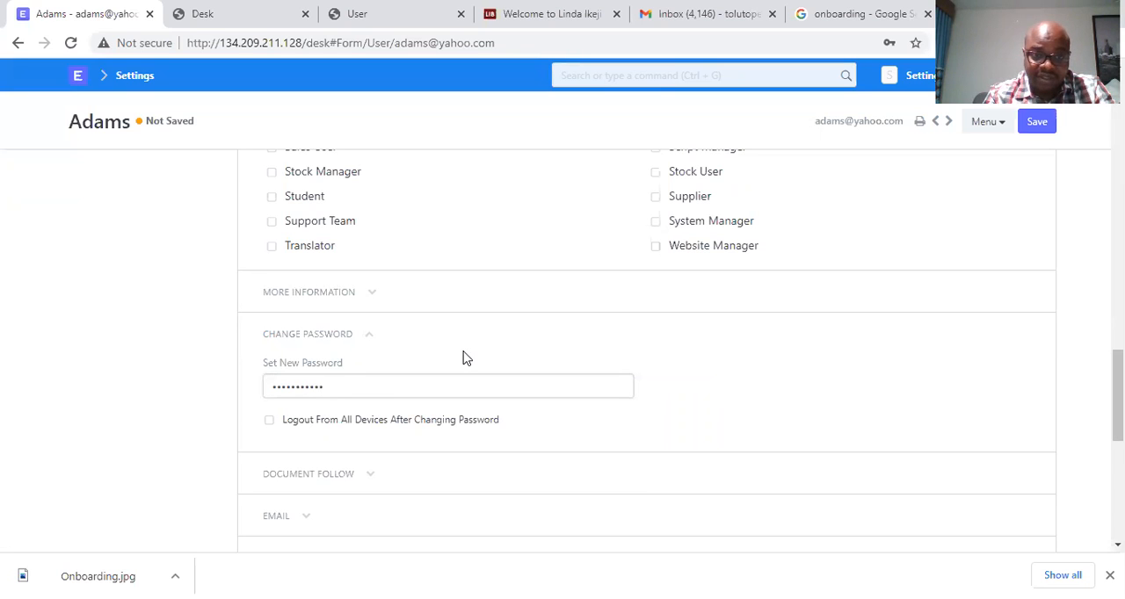
Expand Allow Modules to review the user's enabled modules, and save the user record.
{"action": "scroll", "coordinate": [466, 359], "scroll_direction": "down", "scroll_amount": 1}
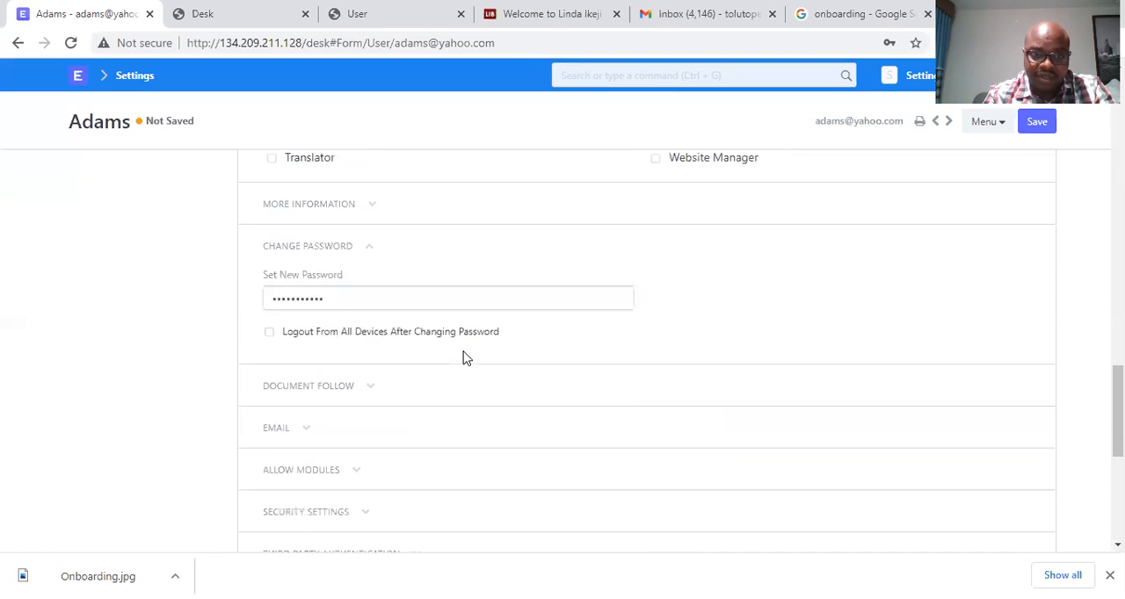
{"action": "left_click", "coordinate": [365, 456]}
{"action": "scroll", "coordinate": [364, 457], "scroll_direction": "down", "scroll_amount": 5}
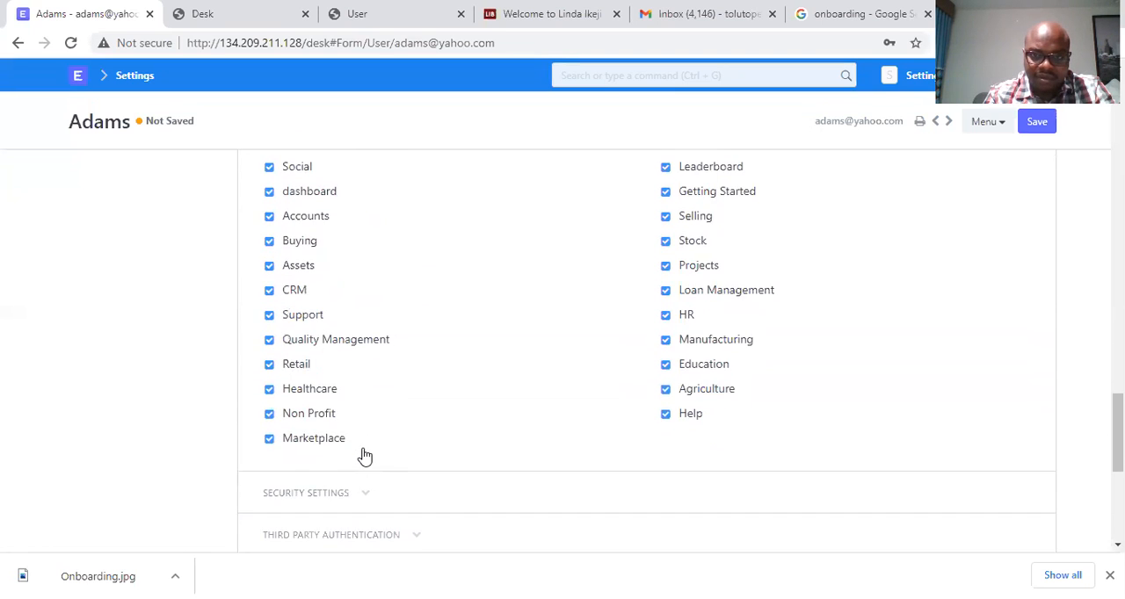
{"action": "left_click", "coordinate": [1035, 124]}
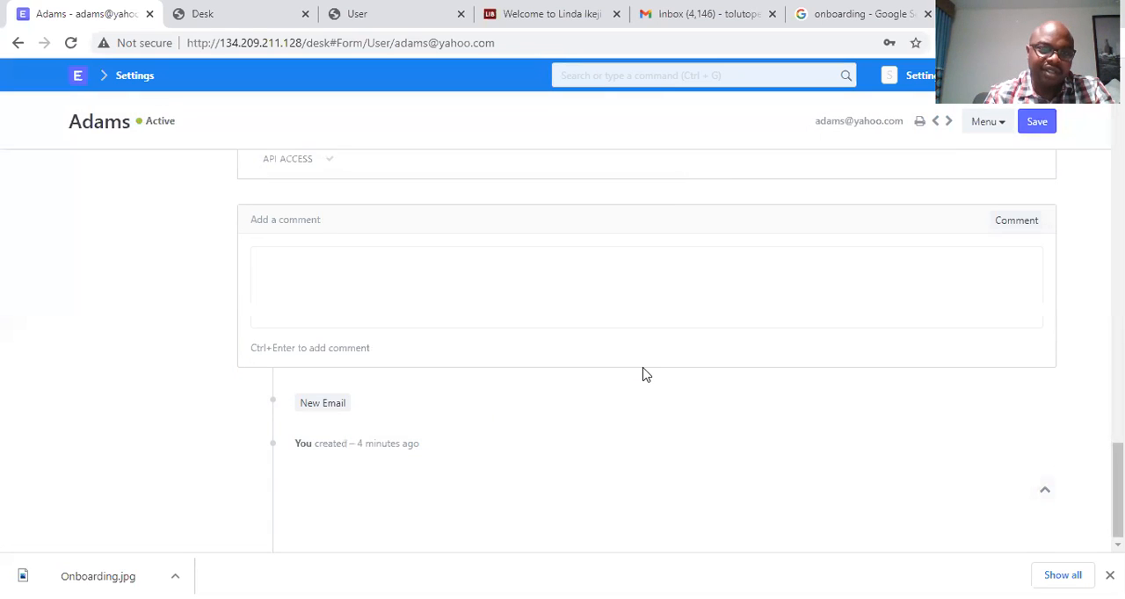
Review the user's dashboard and role checkboxes.
{"action": "scroll", "coordinate": [642, 375], "scroll_direction": "up", "scroll_amount": 7}
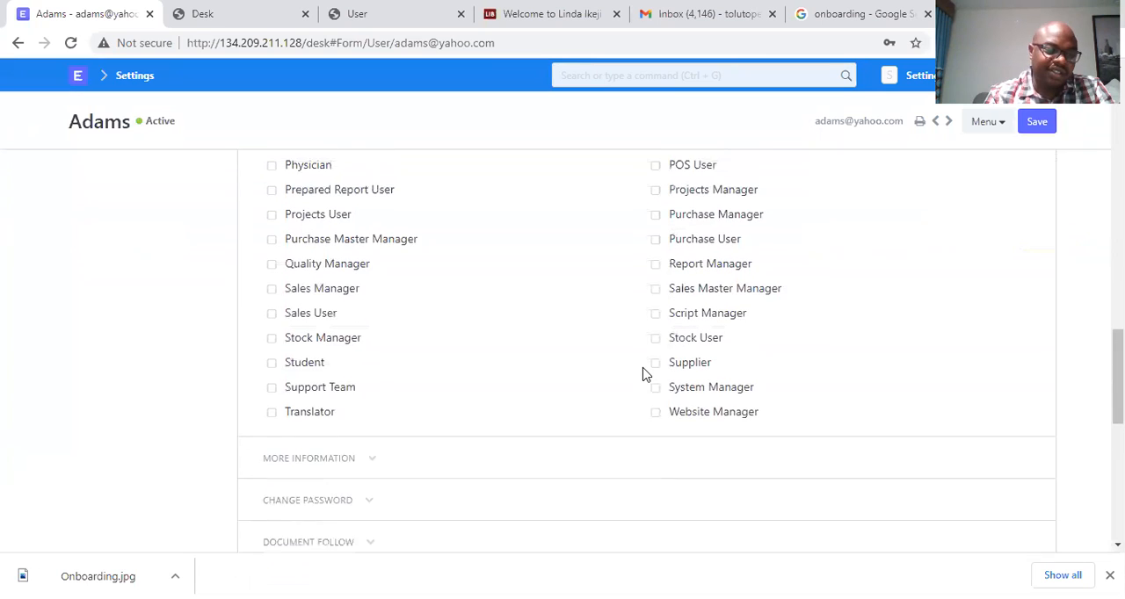
{"action": "scroll", "coordinate": [642, 375], "scroll_direction": "up", "scroll_amount": 1}
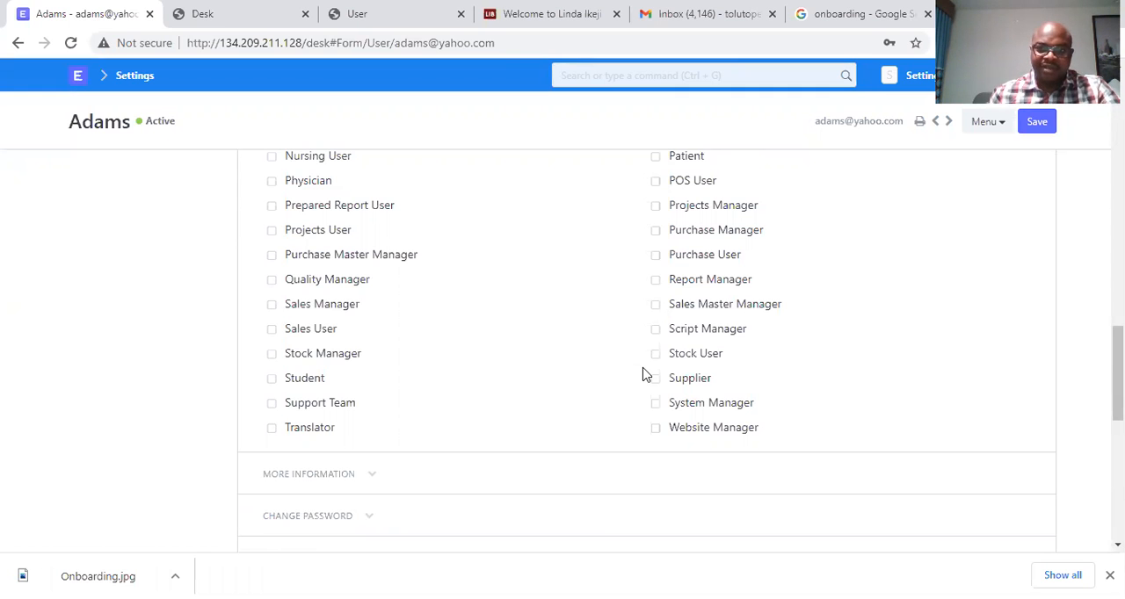
{"action": "scroll", "coordinate": [643, 375], "scroll_direction": "up", "scroll_amount": 10}
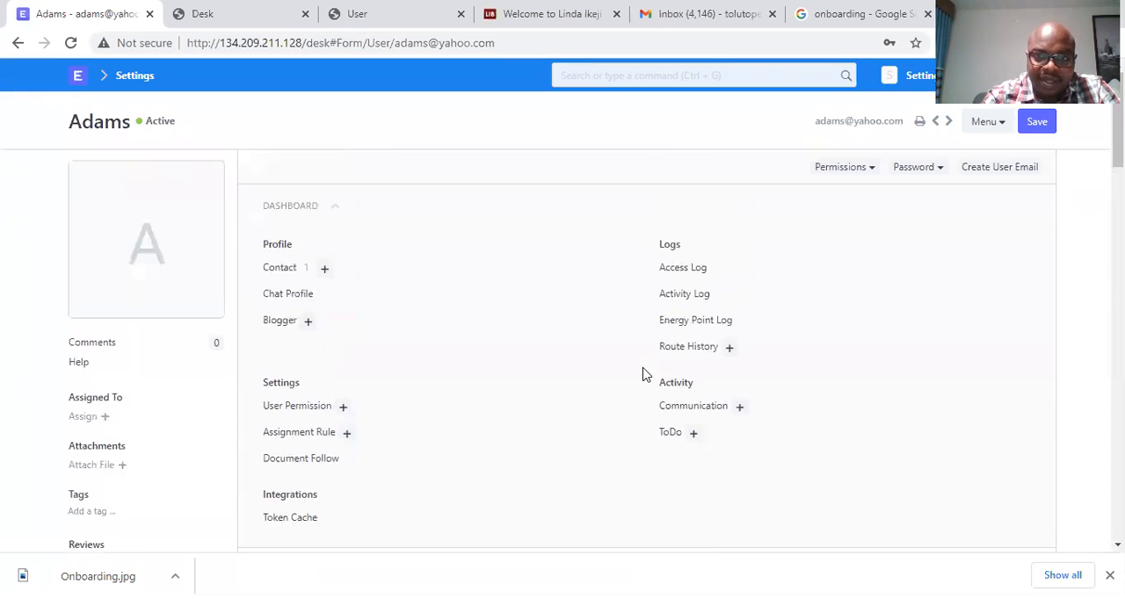
{"action": "scroll", "coordinate": [498, 274], "scroll_direction": "down", "scroll_amount": 8}
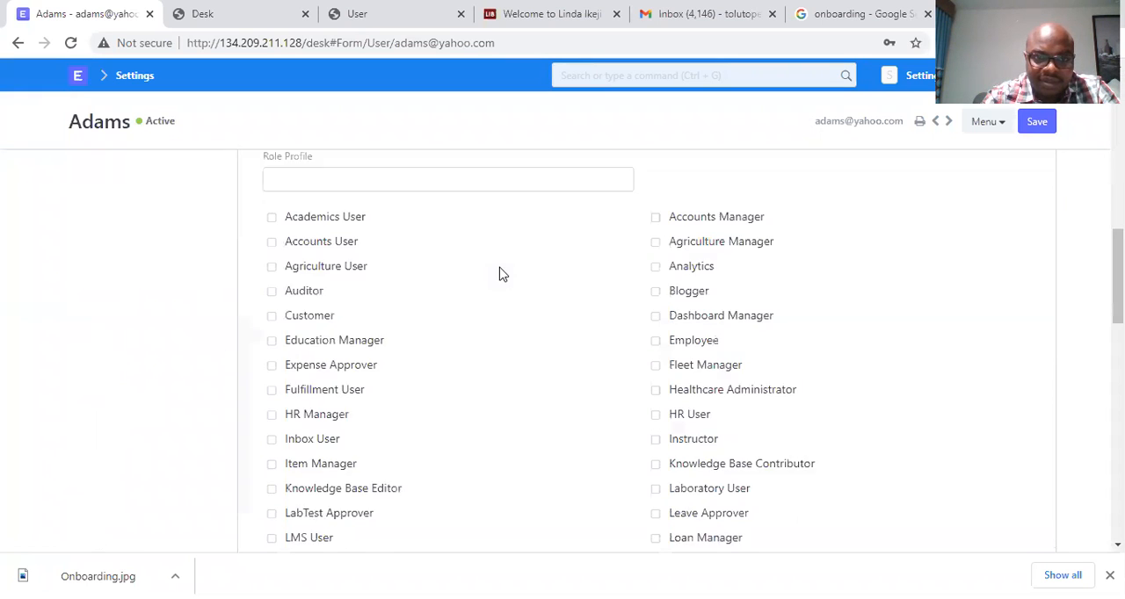
{"action": "scroll", "coordinate": [498, 274], "scroll_direction": "down", "scroll_amount": 6}
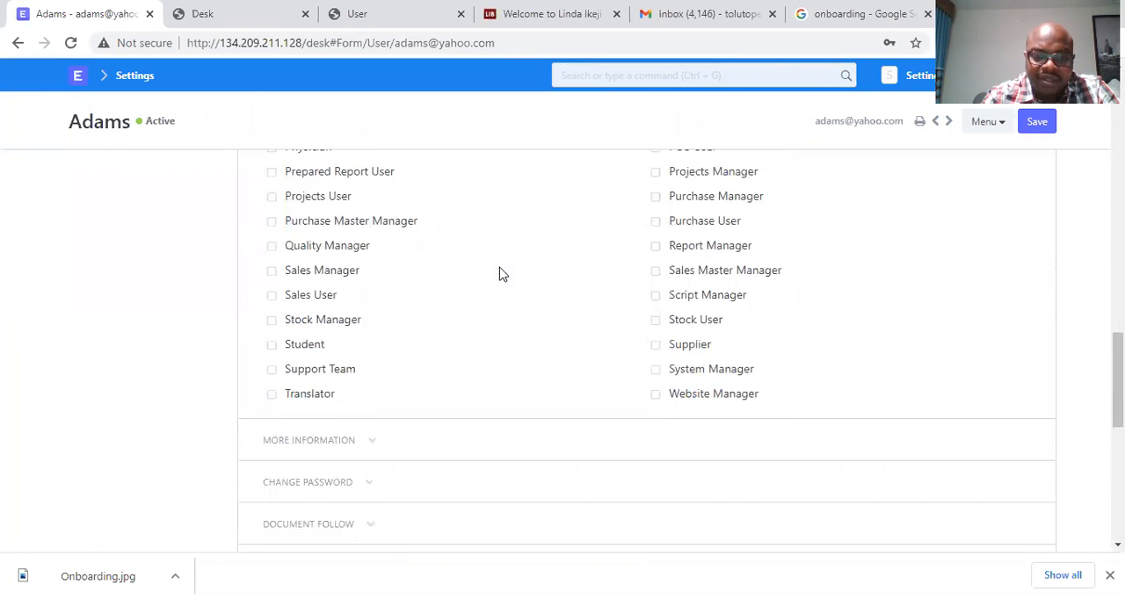
{"action": "scroll", "coordinate": [498, 274], "scroll_direction": "up", "scroll_amount": 14}
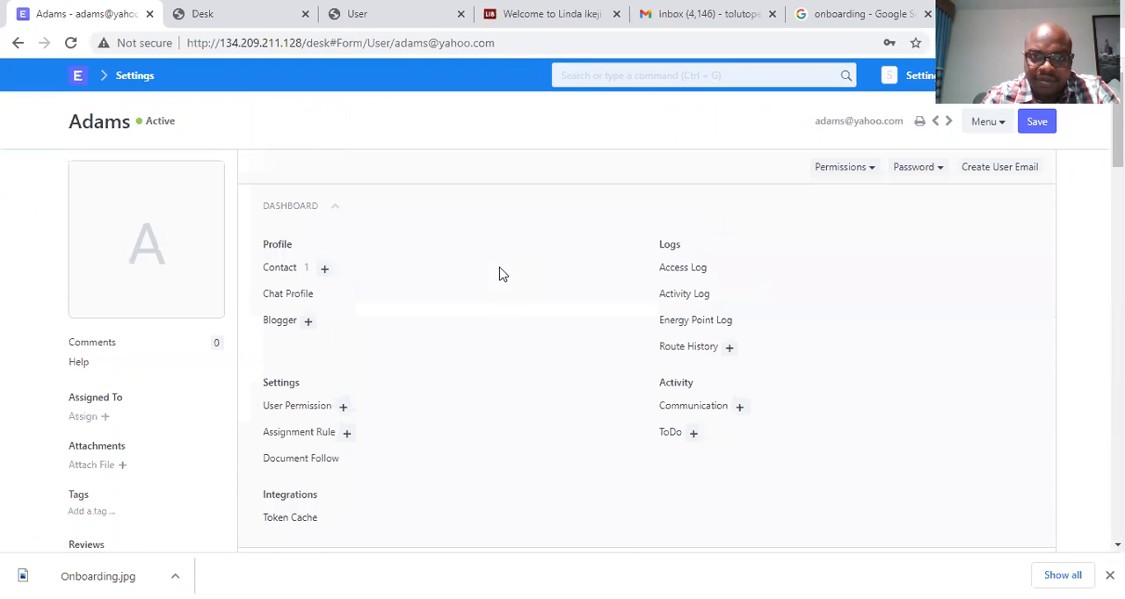
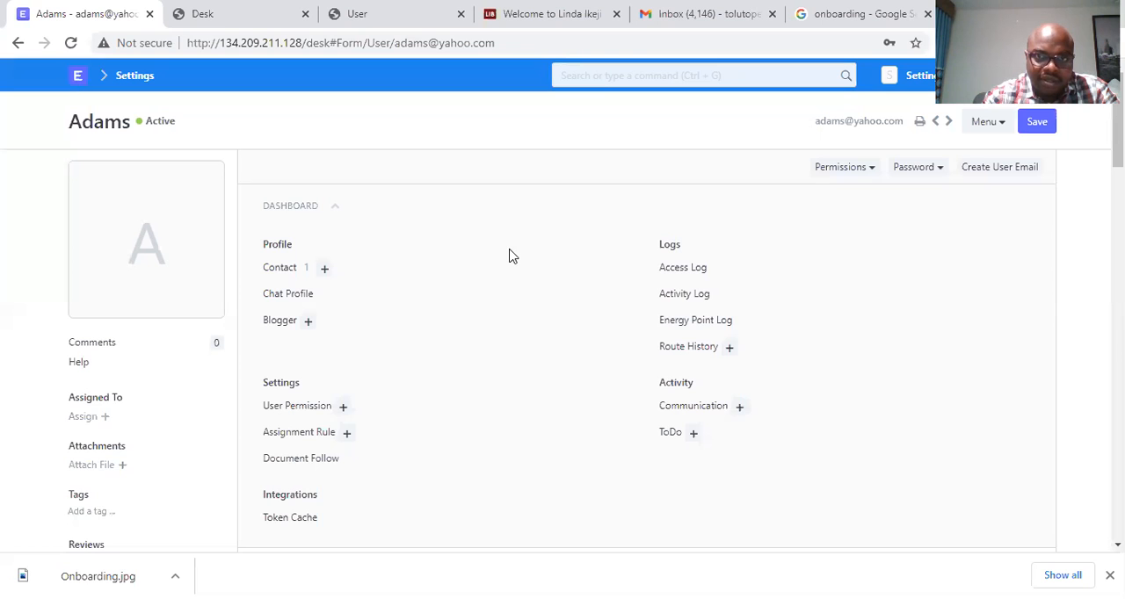
Expand Change Password, enter a new account password for the user, save the record, and dismiss the browser's save-password prompt.
{"action": "scroll", "coordinate": [482, 285], "scroll_direction": "down", "scroll_amount": 8}
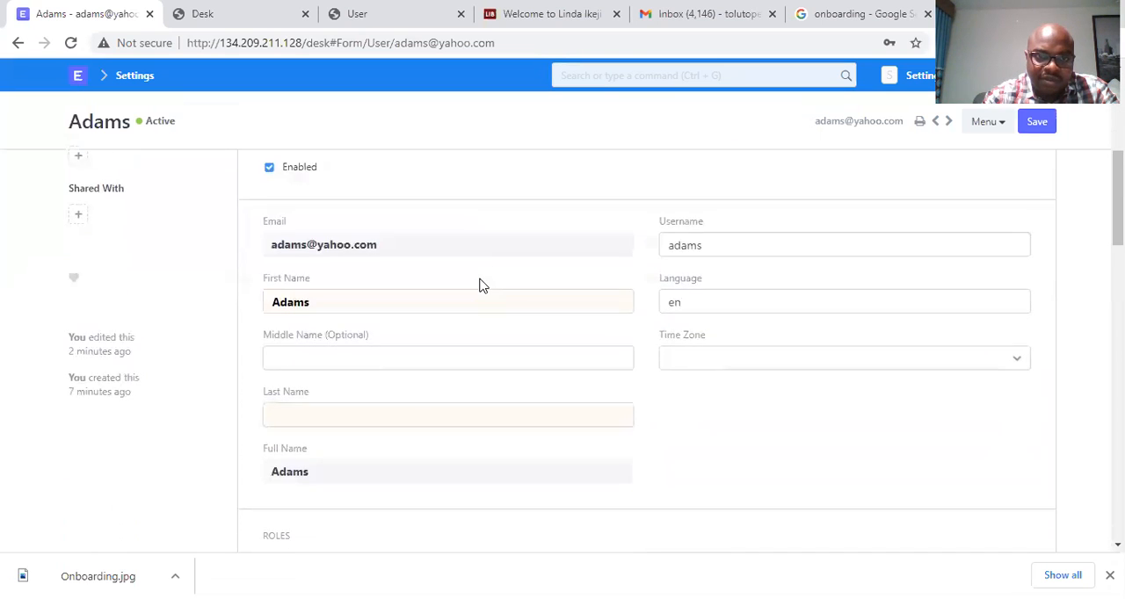
{"action": "scroll", "coordinate": [481, 285], "scroll_direction": "down", "scroll_amount": 10}
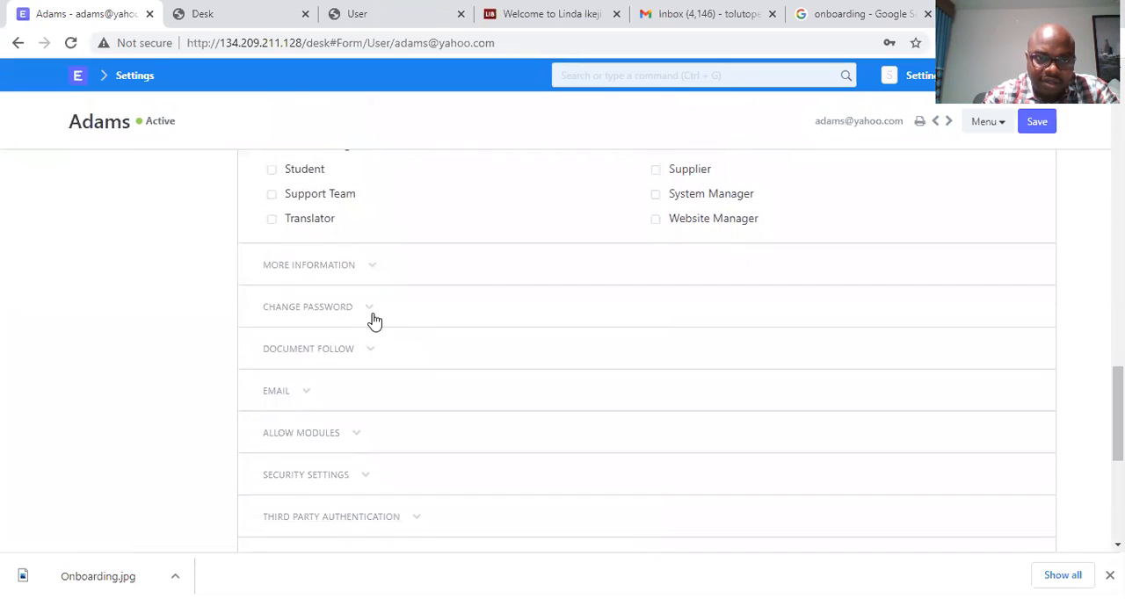
{"action": "left_click", "coordinate": [370, 312]}
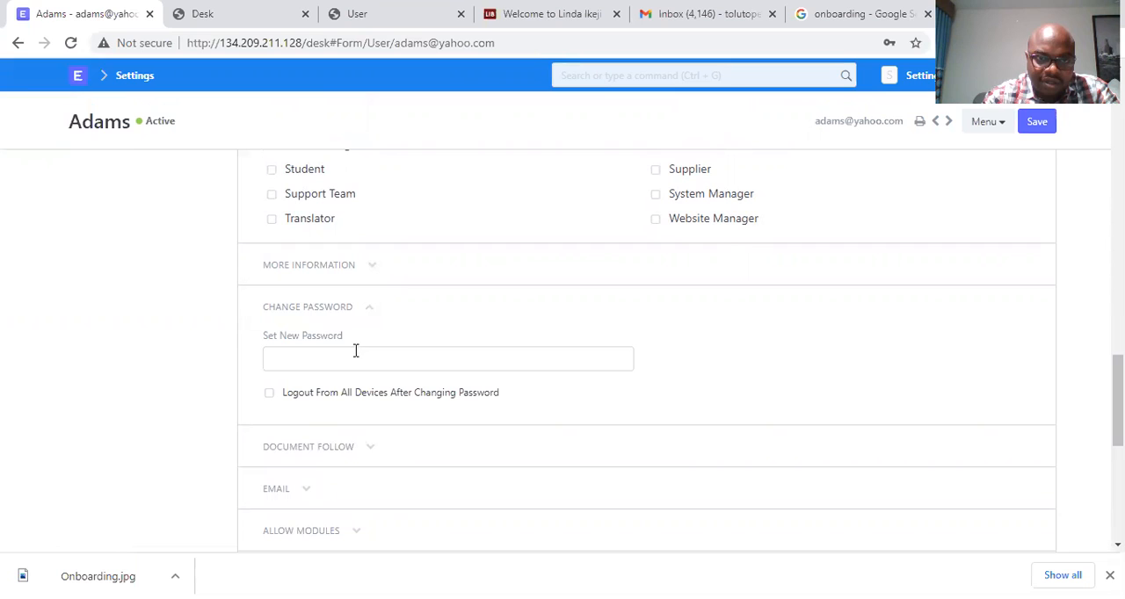
{"action": "left_click", "coordinate": [356, 351]}
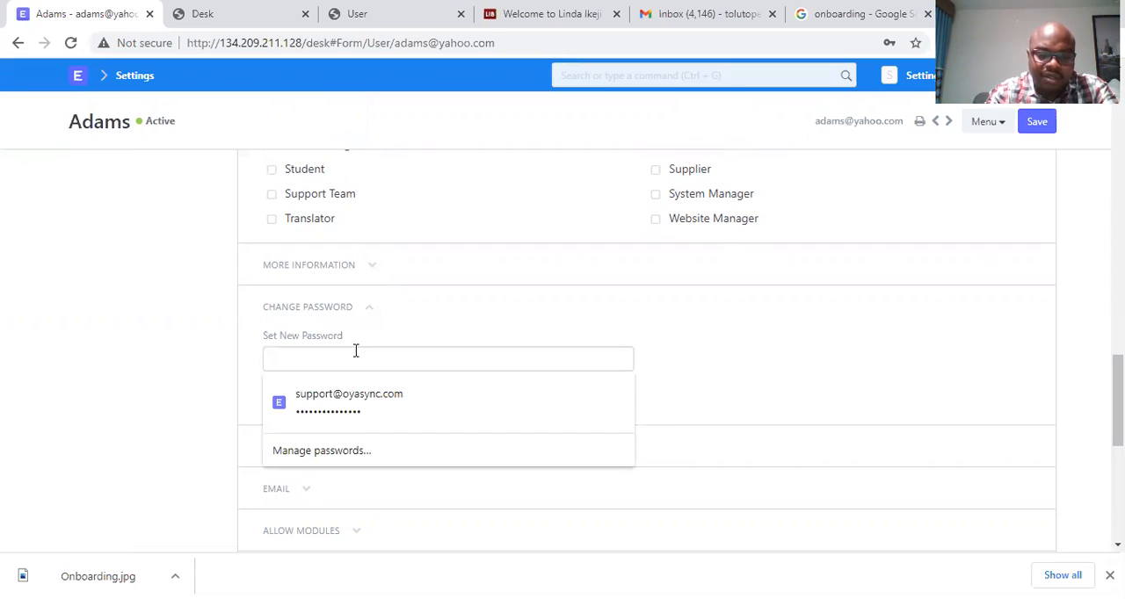
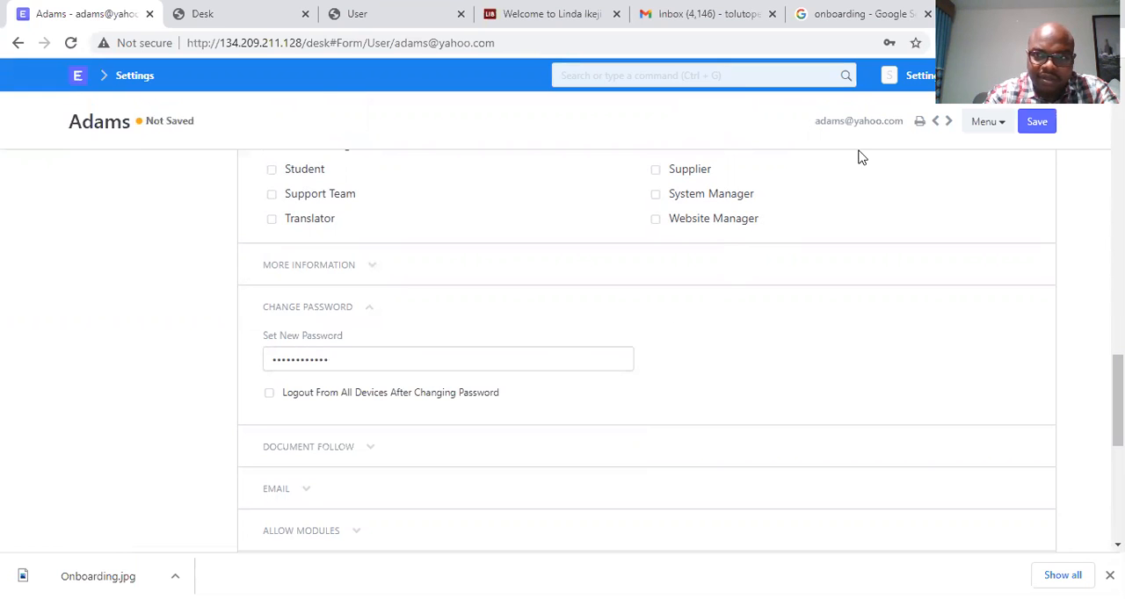
{"action": "left_click", "coordinate": [1039, 124]}
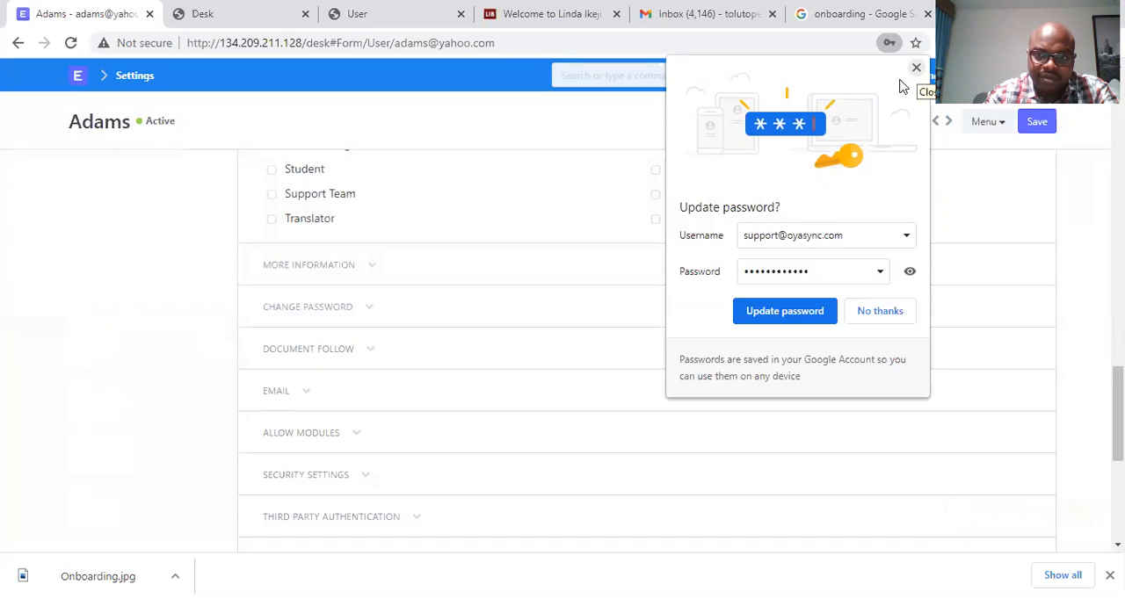
{"action": "left_click", "coordinate": [578, 293]}
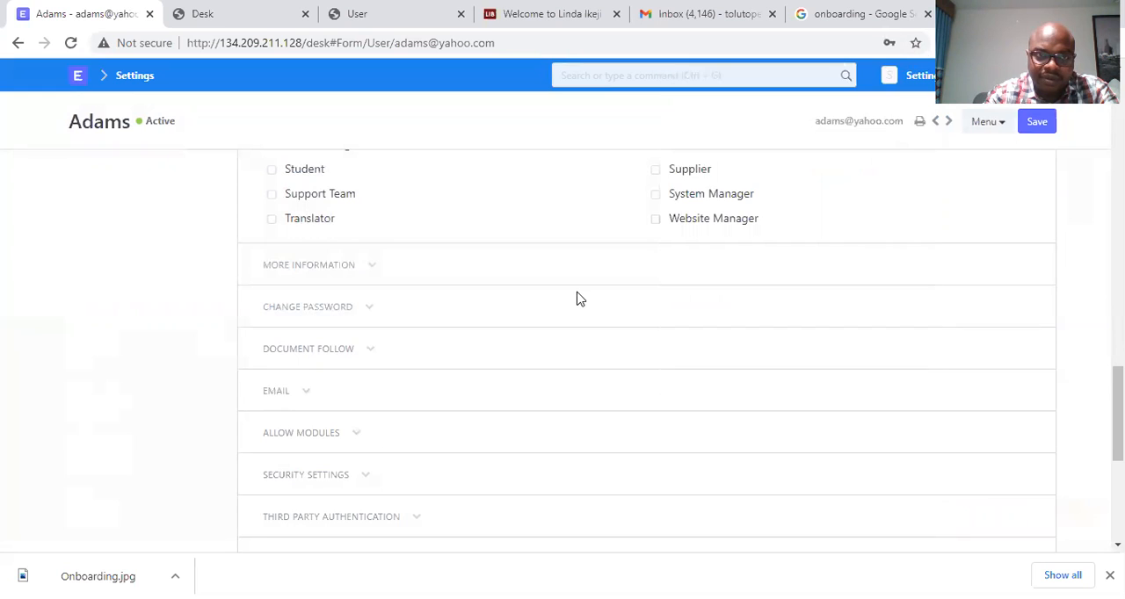
Open the site's web portal My Account page in a new browser tab.
{"action": "scroll", "coordinate": [577, 299], "scroll_direction": "up", "scroll_amount": 2}
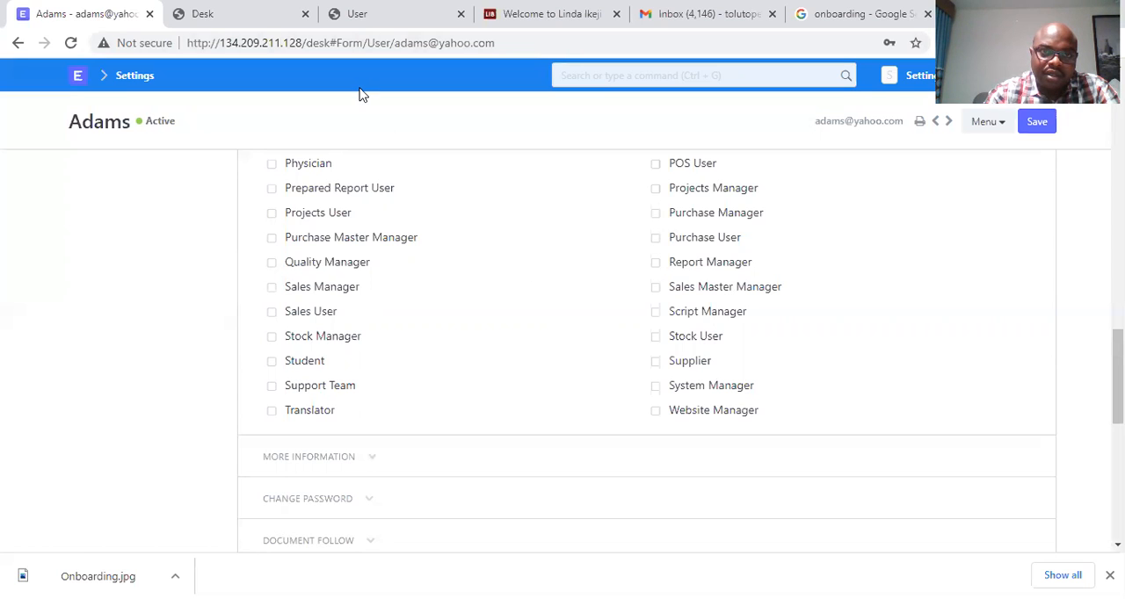
{"action": "key", "text": "ctrl+l"}
{"action": "left_click", "coordinate": [304, 43]}
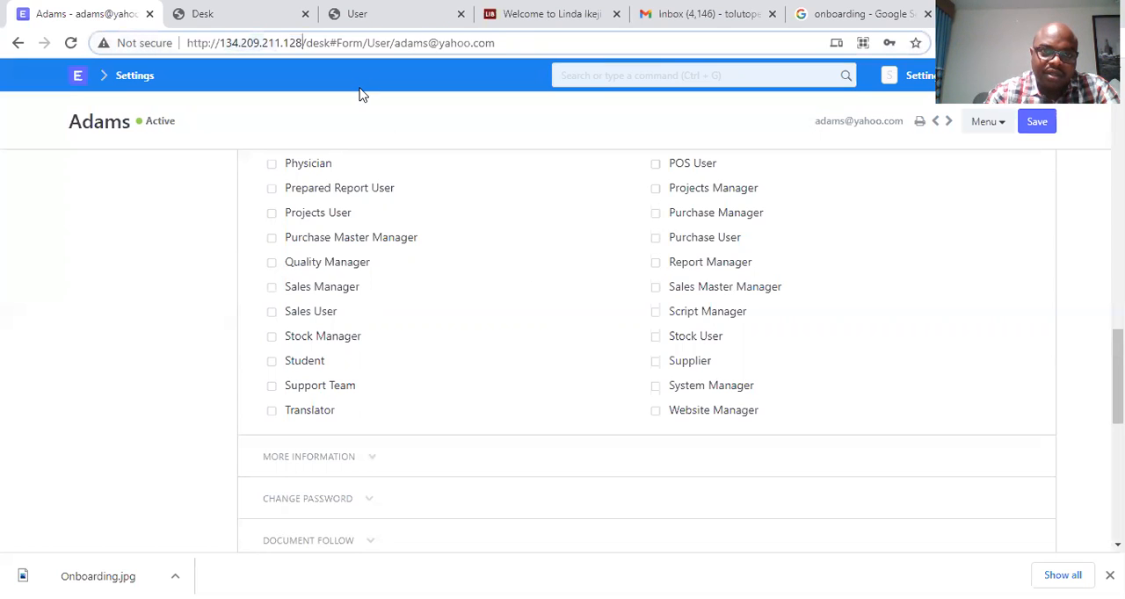
{"action": "left_click_drag", "start_coordinate": [303, 44], "coordinate": [174, 45]}
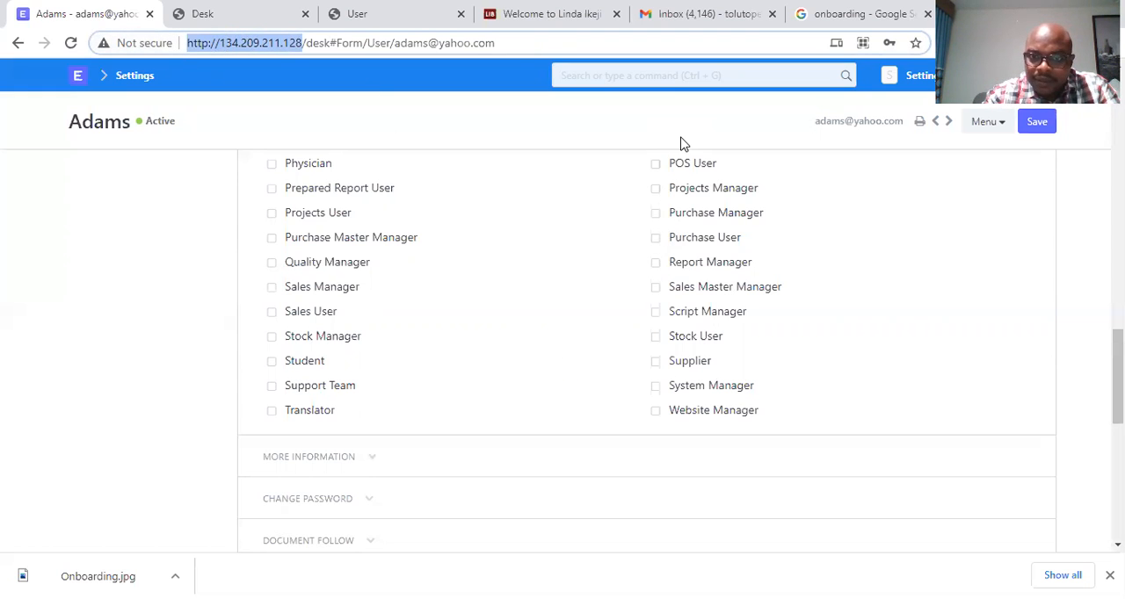
{"action": "left_click", "coordinate": [663, 81]}
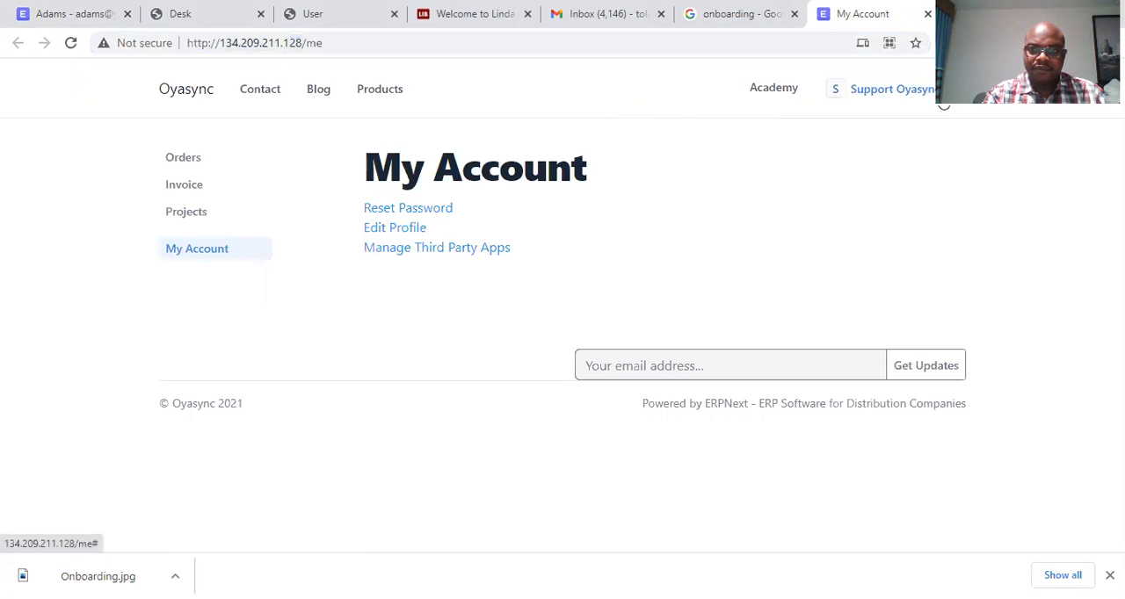
Log out of the portal from the account menu and open the Login page.
{"action": "left_click", "coordinate": [943, 104]}
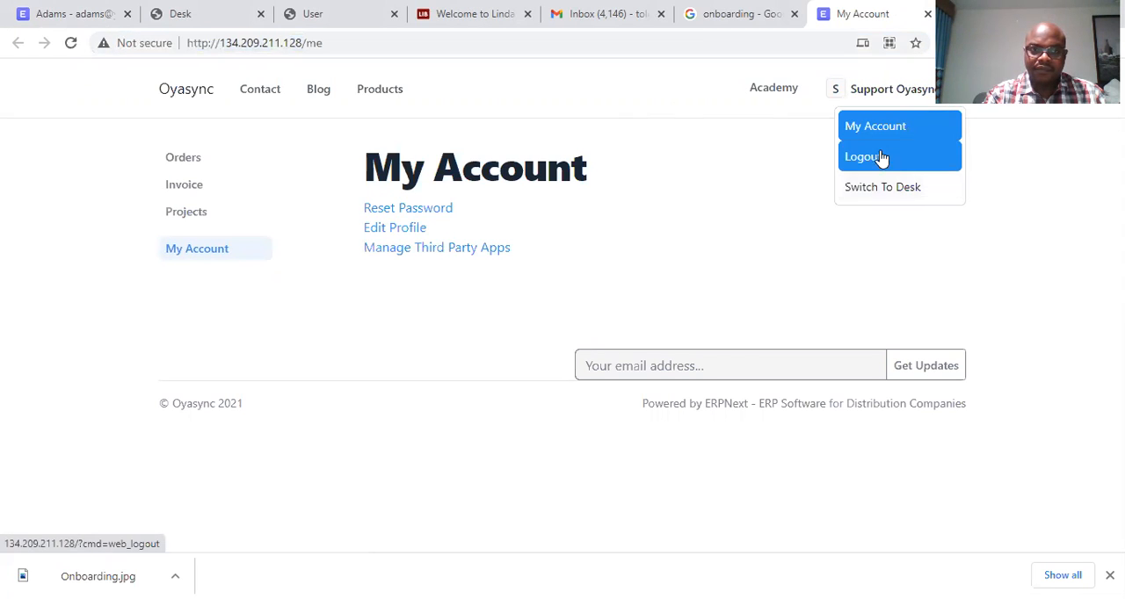
{"action": "left_click", "coordinate": [882, 157]}
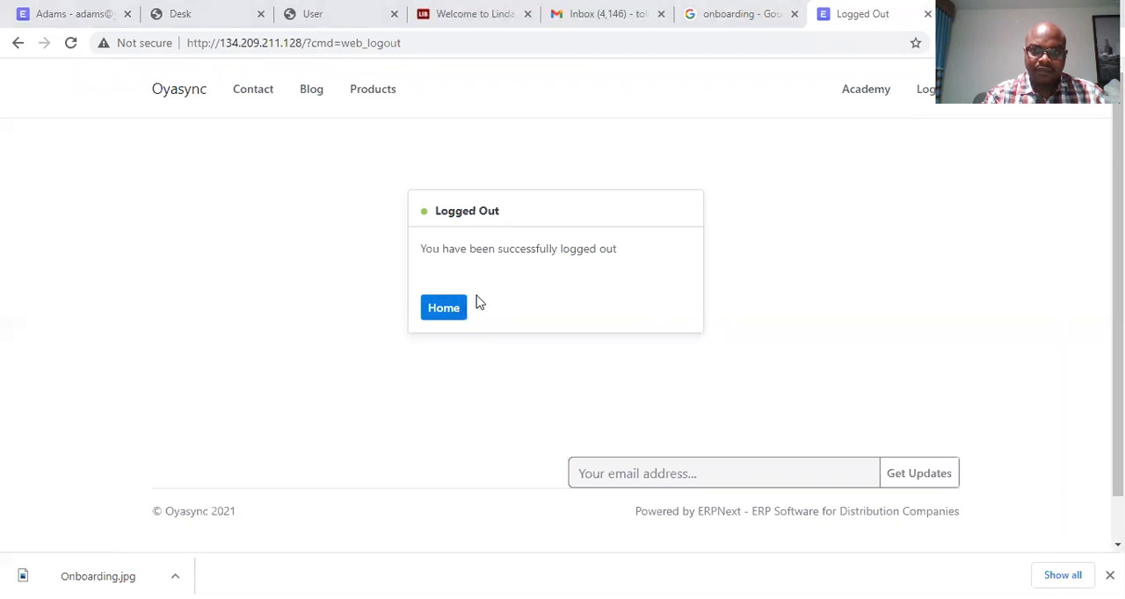
{"action": "left_click", "coordinate": [928, 91]}
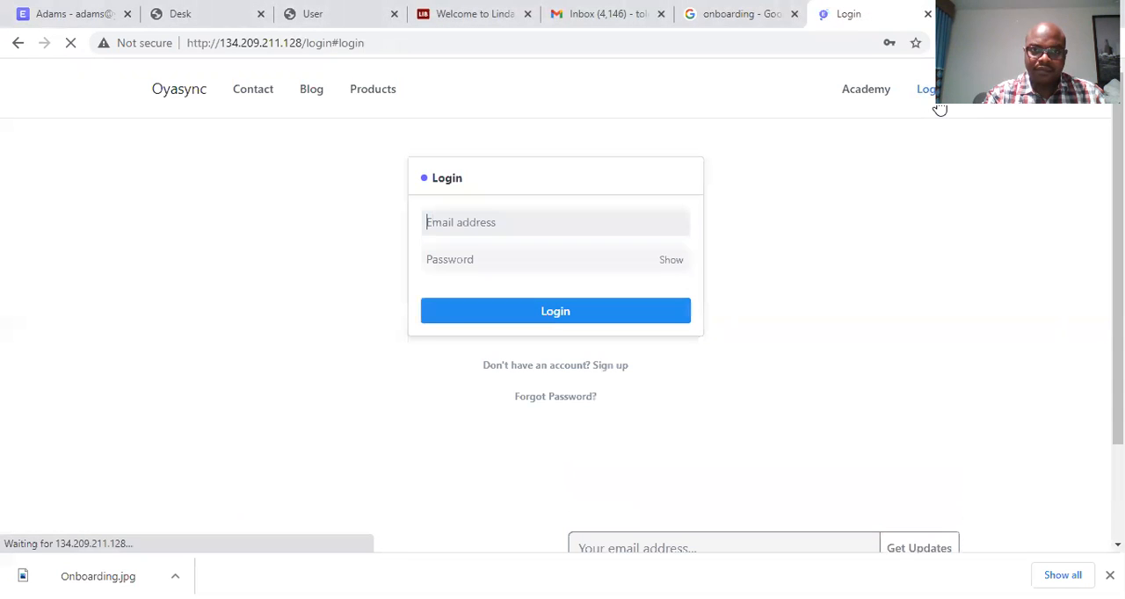
Enter the new user's e-mail address in the login form, dismissing the error message dialog along the way.
{"action": "left_click", "coordinate": [607, 233]}
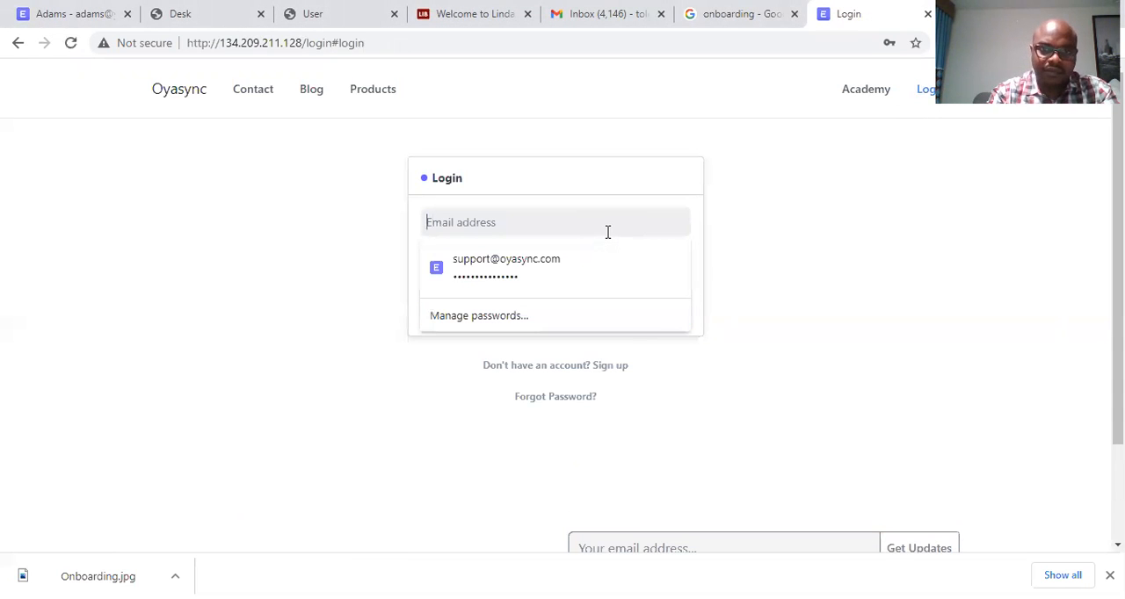
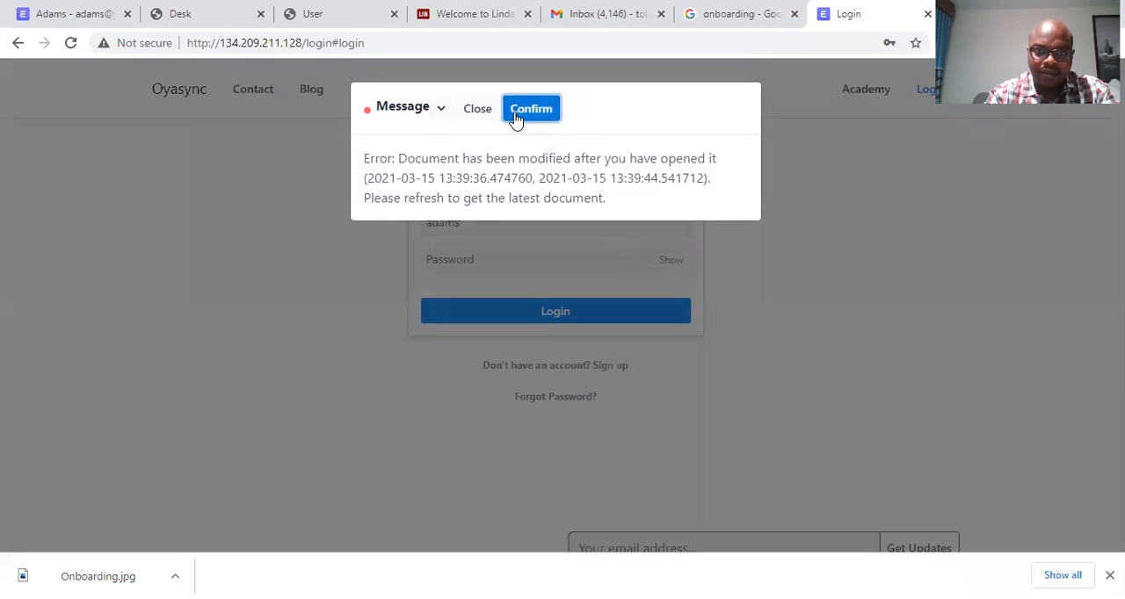
{"action": "left_click", "coordinate": [485, 113]}
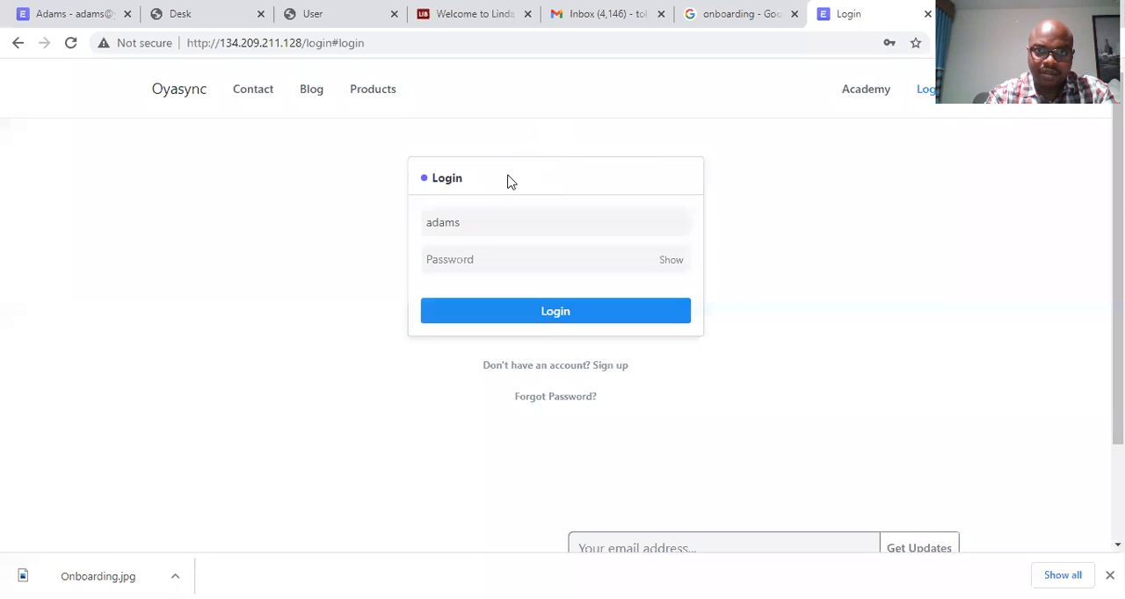
{"action": "left_click", "coordinate": [490, 228]}
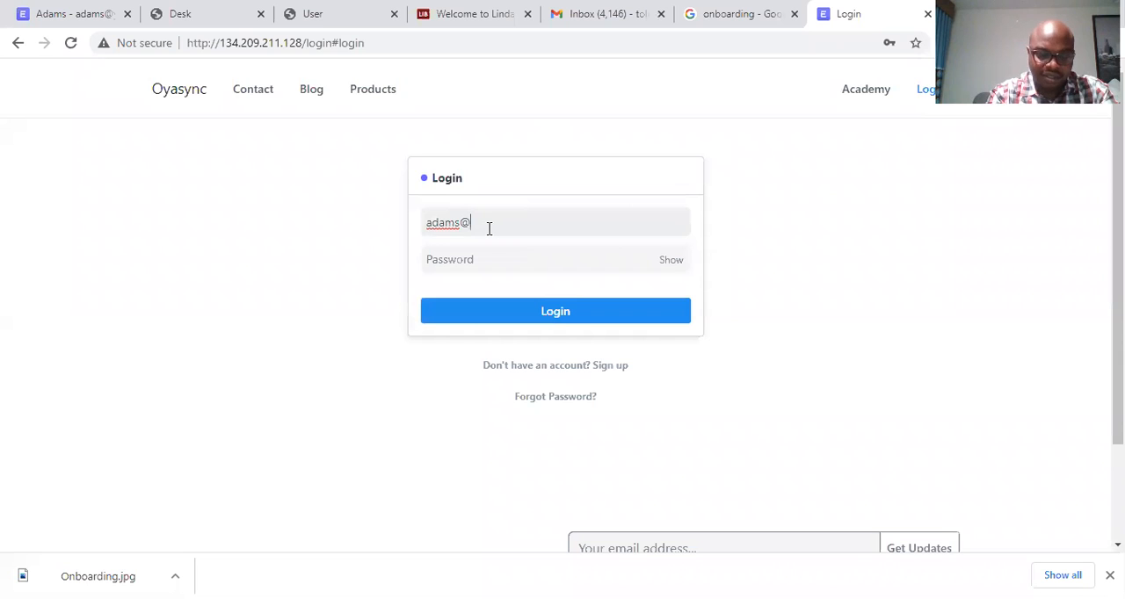
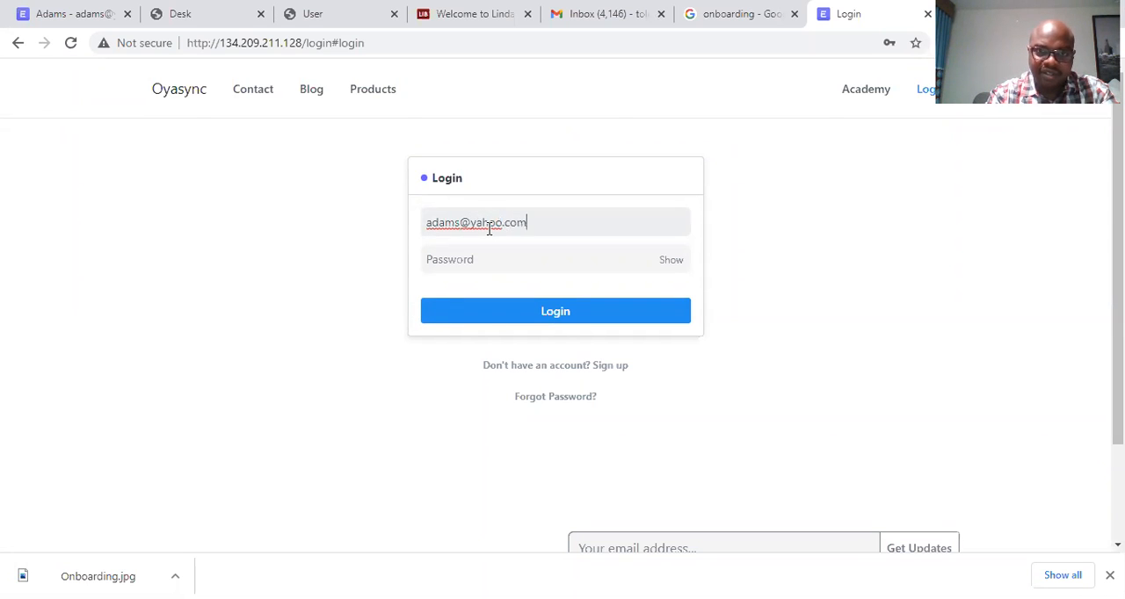
{"action": "key", "text": "Tab"}
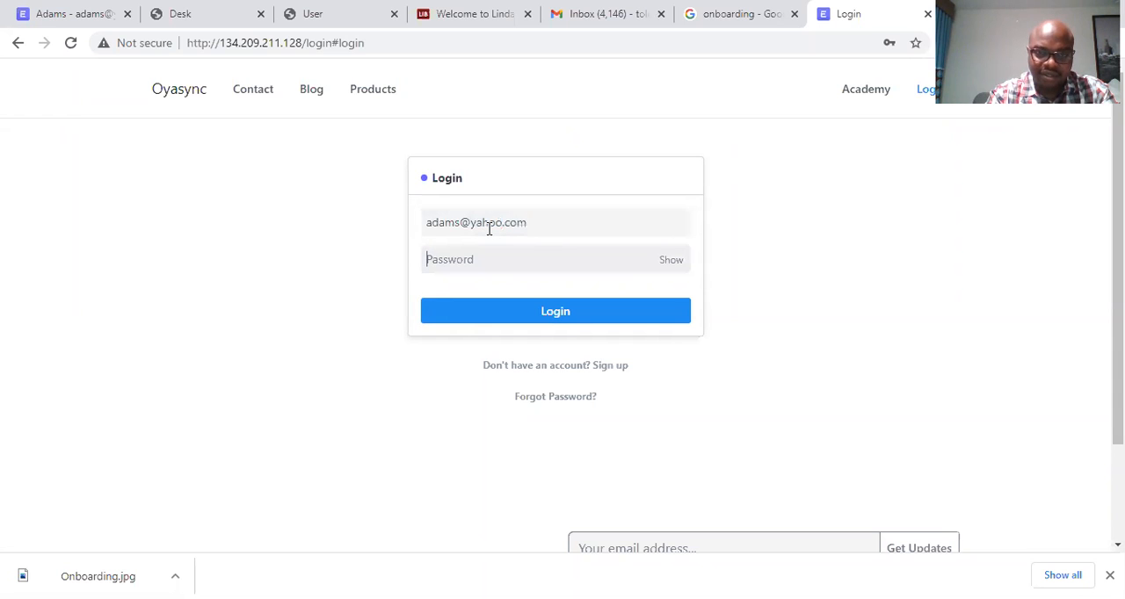
Enter the user's account password, reveal it, and submit the login.
{"action": "type", "text": "••••••••••••"}
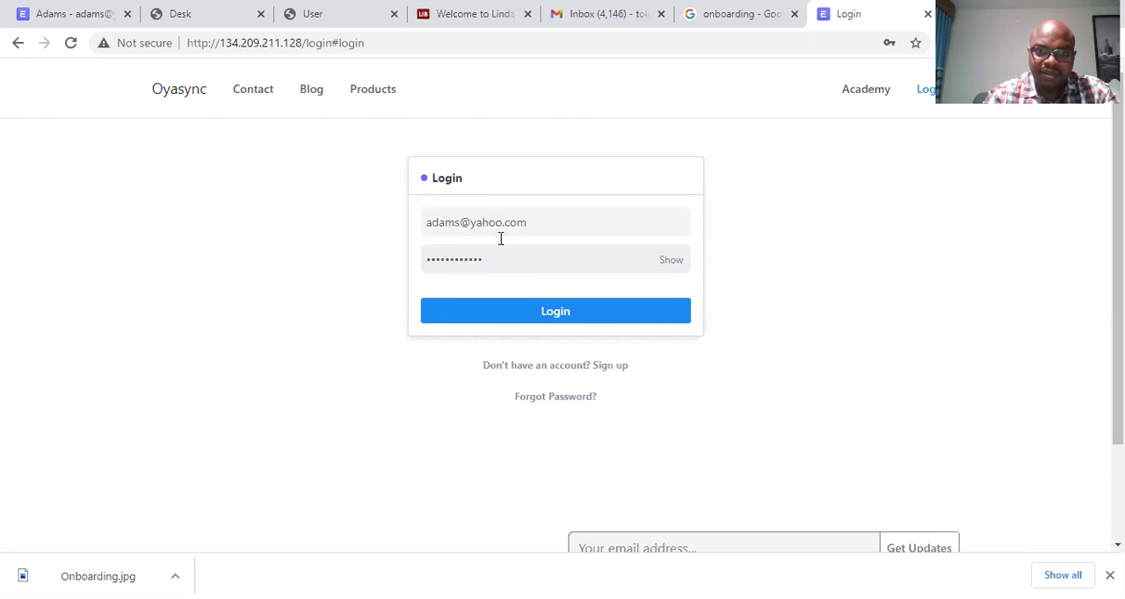
{"action": "left_click", "coordinate": [678, 262]}
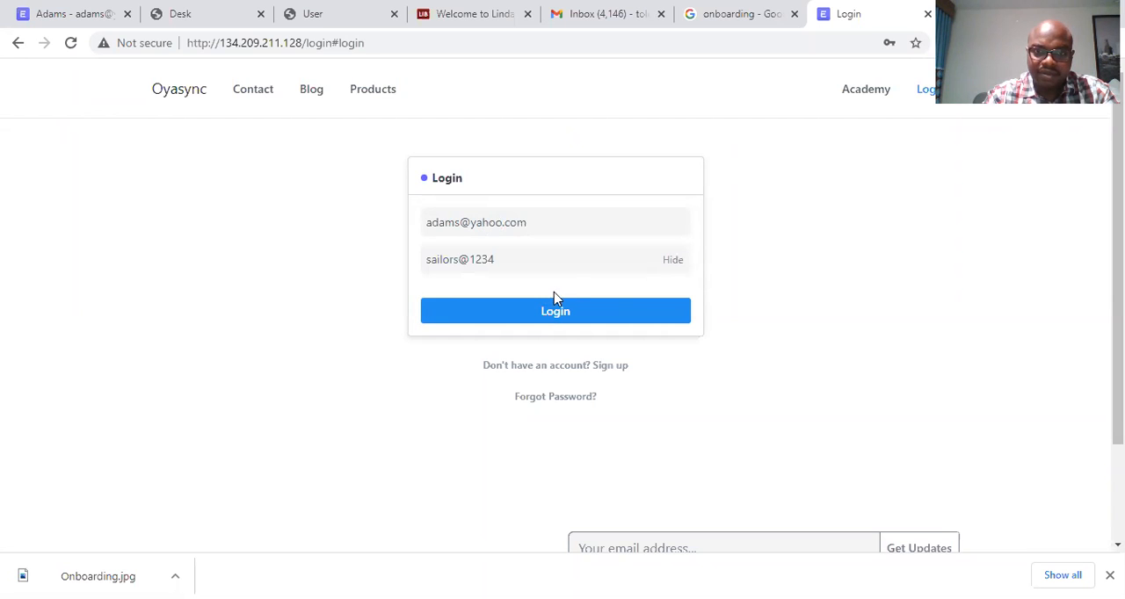
{"action": "left_click", "coordinate": [545, 315]}
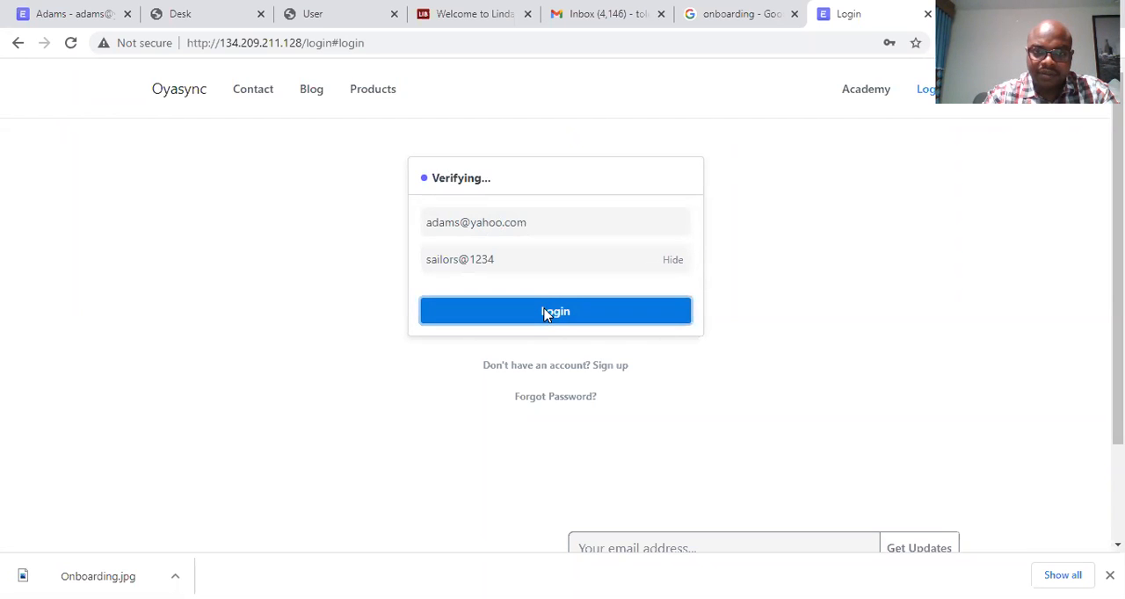